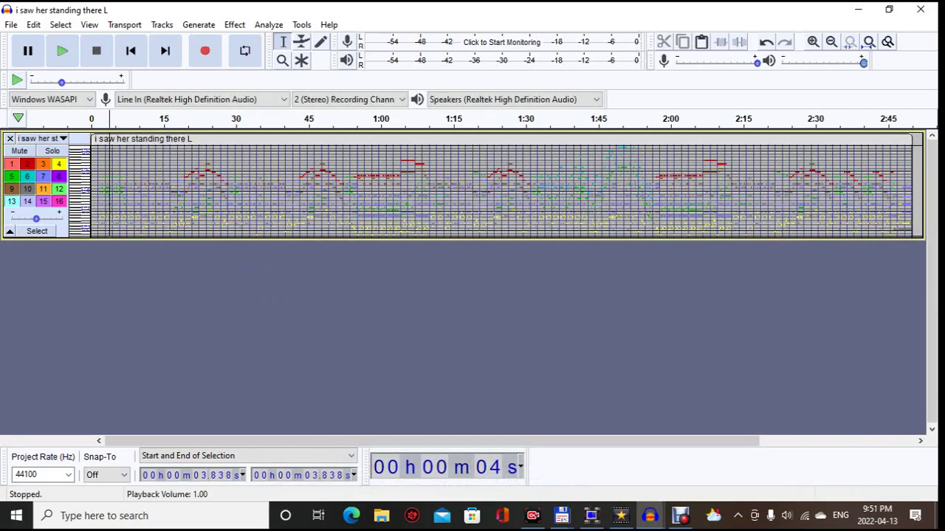
- Close the "i saw her standing there L" project without saving it
{"action": "left_click", "coordinate": [920, 9]}
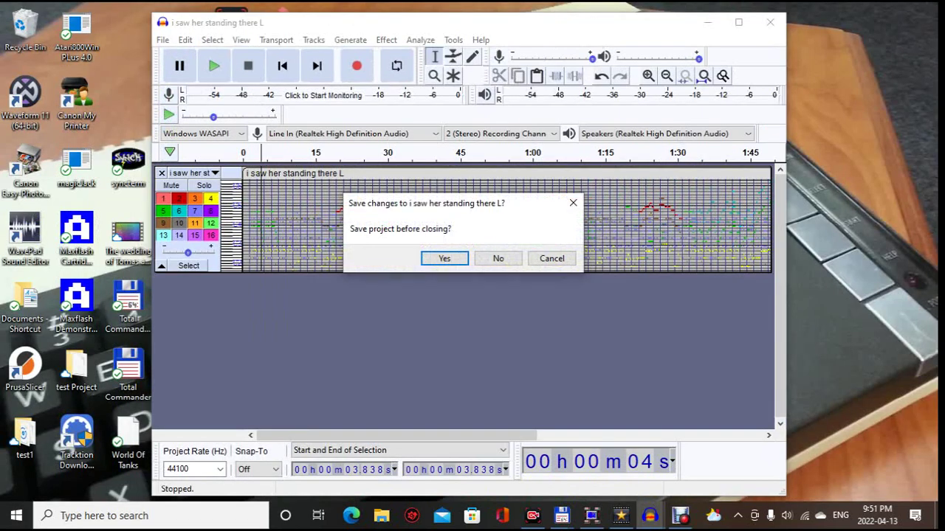
{"action": "key", "text": "n"}
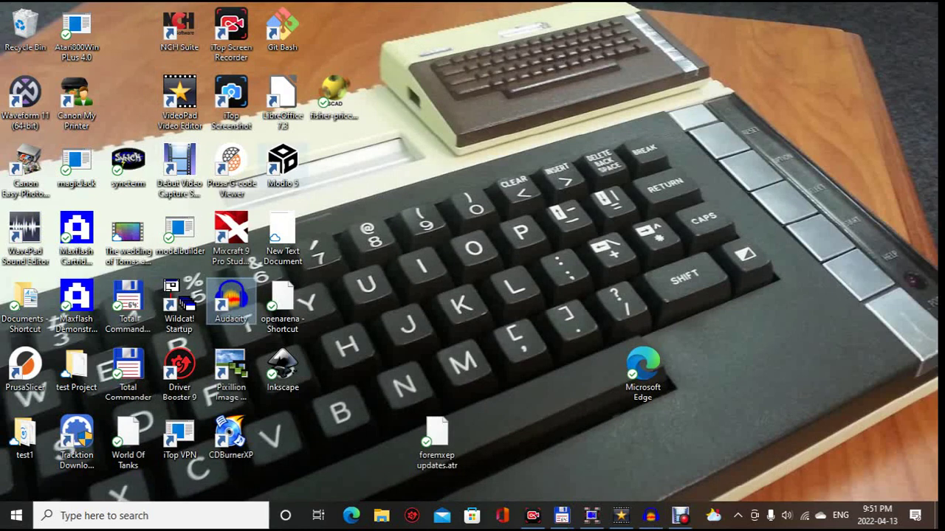
- Switch to Waveform and open the most recent edit, the MIDI files one
{"action": "left_click", "coordinate": [25, 99]}
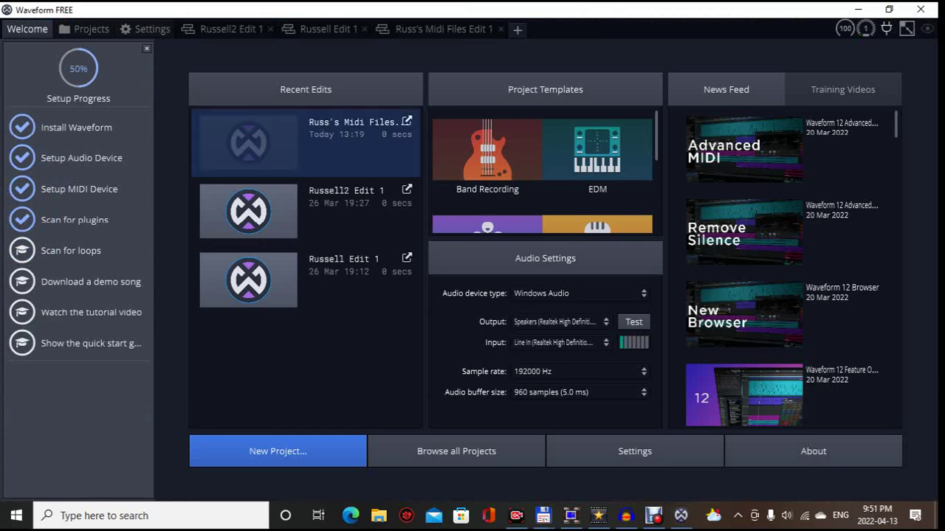
{"action": "left_click", "coordinate": [306, 143]}
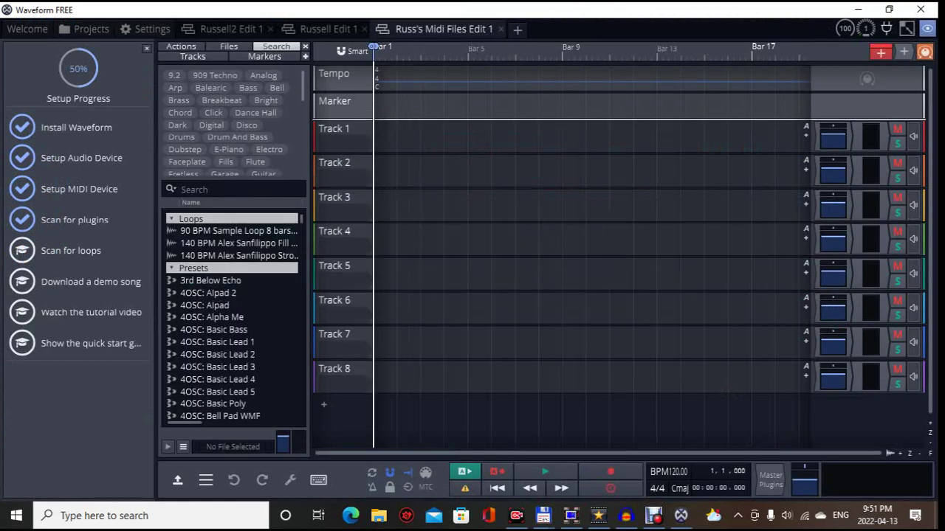
- Browse the MIDI files in the Downloads folder and preview Anne_Murray_-_Snowbird.mid
{"action": "left_click", "coordinate": [229, 46]}
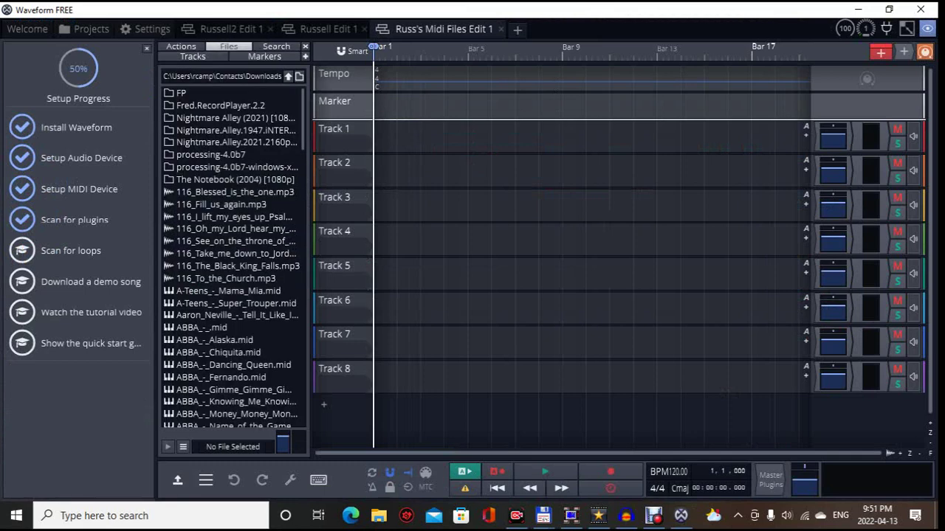
{"action": "scroll", "coordinate": [234, 257], "scroll_direction": "down", "scroll_amount": 1}
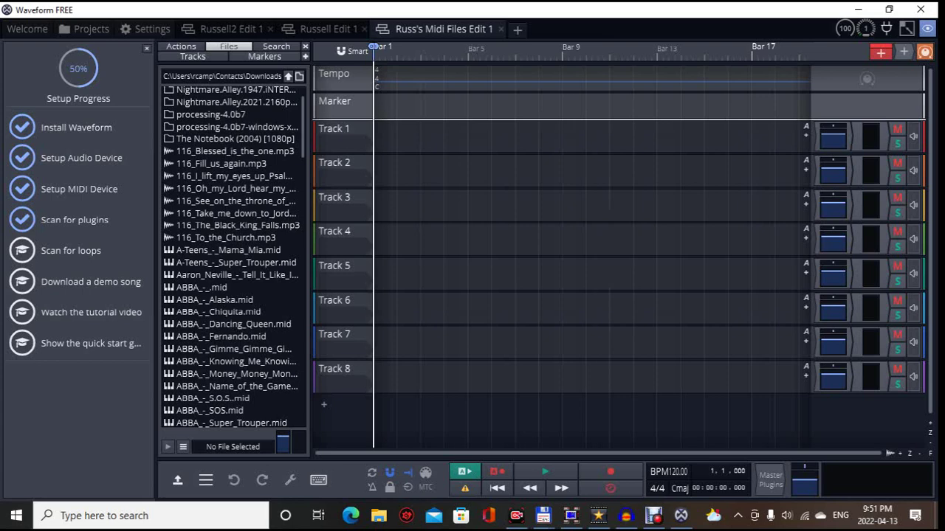
{"action": "scroll", "coordinate": [232, 255], "scroll_direction": "down", "scroll_amount": 1}
{"action": "scroll", "coordinate": [232, 255], "scroll_direction": "down", "scroll_amount": 1}
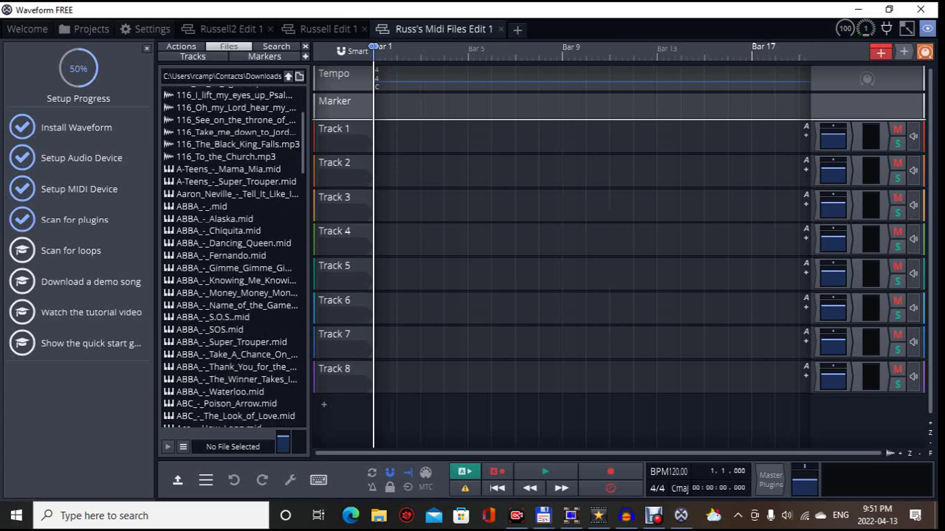
{"action": "scroll", "coordinate": [232, 255], "scroll_direction": "down", "scroll_amount": 1}
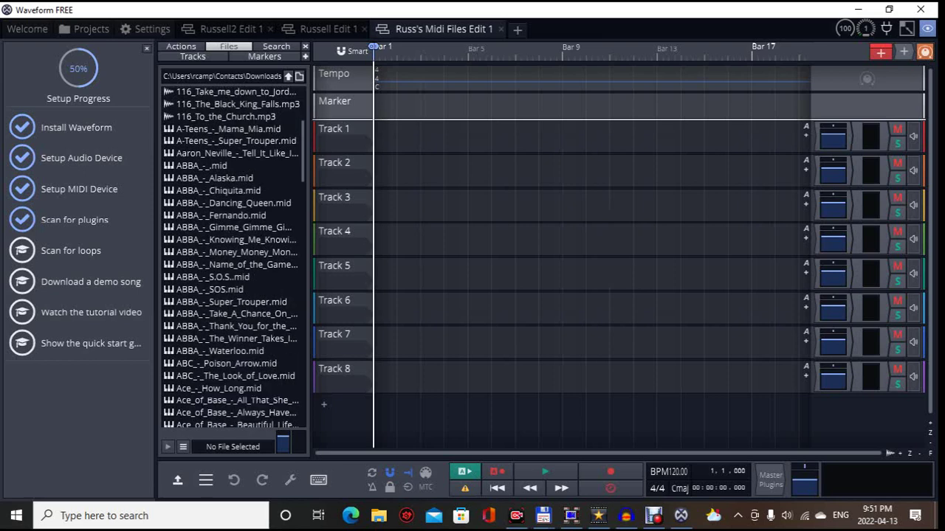
{"action": "scroll", "coordinate": [232, 255], "scroll_direction": "down", "scroll_amount": 1}
{"action": "scroll", "coordinate": [232, 255], "scroll_direction": "down", "scroll_amount": 1}
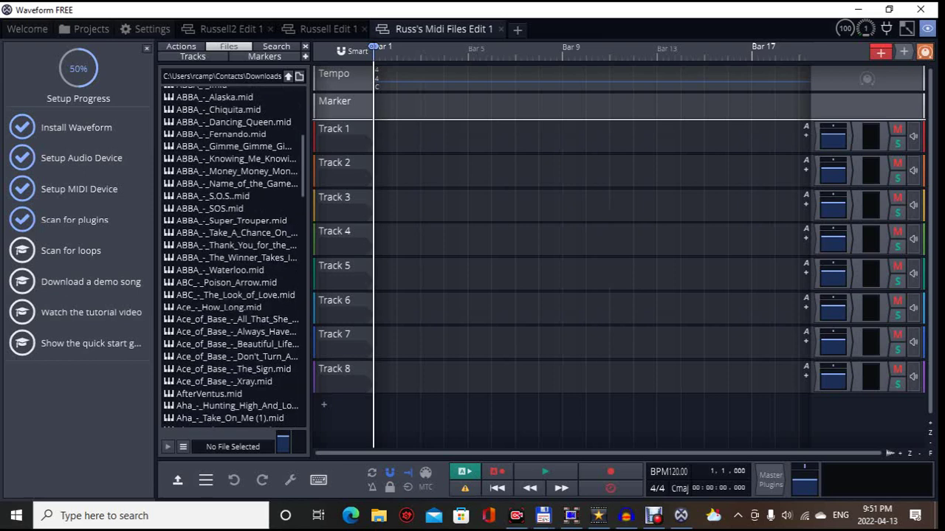
{"action": "scroll", "coordinate": [232, 255], "scroll_direction": "down", "scroll_amount": 1}
{"action": "scroll", "coordinate": [232, 255], "scroll_direction": "down", "scroll_amount": 2}
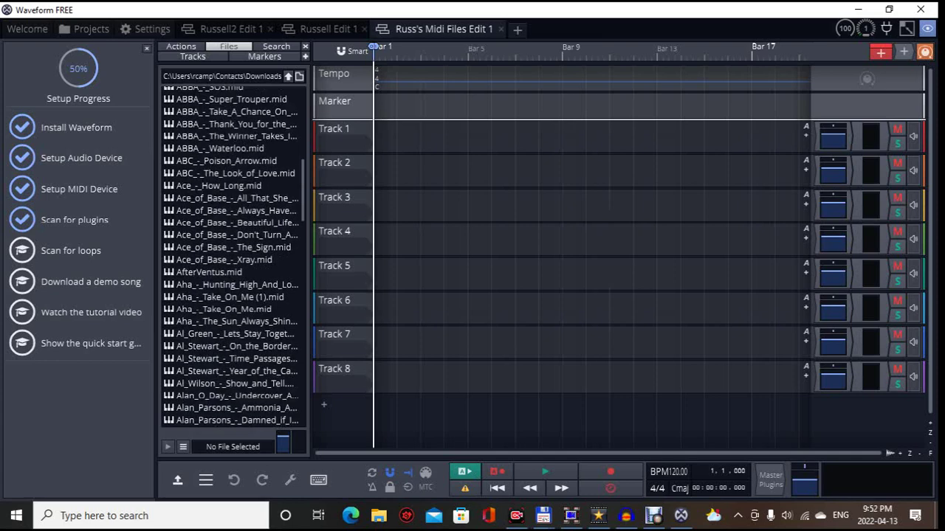
{"action": "scroll", "coordinate": [233, 255], "scroll_direction": "down", "scroll_amount": 1}
{"action": "scroll", "coordinate": [233, 255], "scroll_direction": "down", "scroll_amount": 2}
{"action": "scroll", "coordinate": [232, 255], "scroll_direction": "down", "scroll_amount": 2}
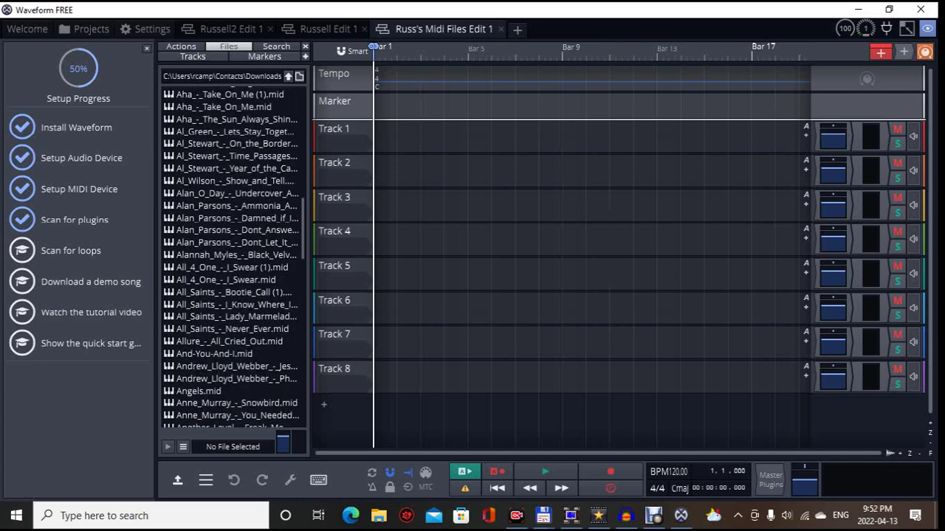
{"action": "scroll", "coordinate": [233, 254], "scroll_direction": "down", "scroll_amount": 2}
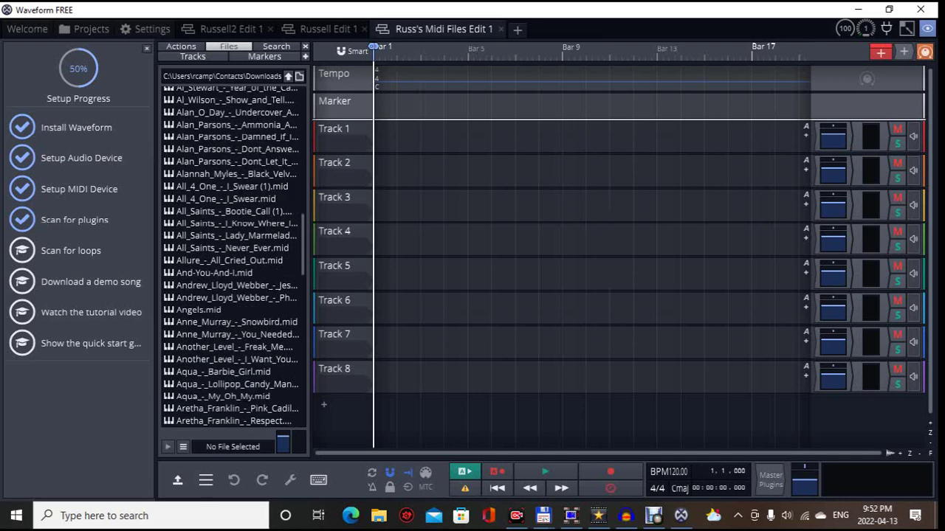
{"action": "left_click", "coordinate": [279, 322]}
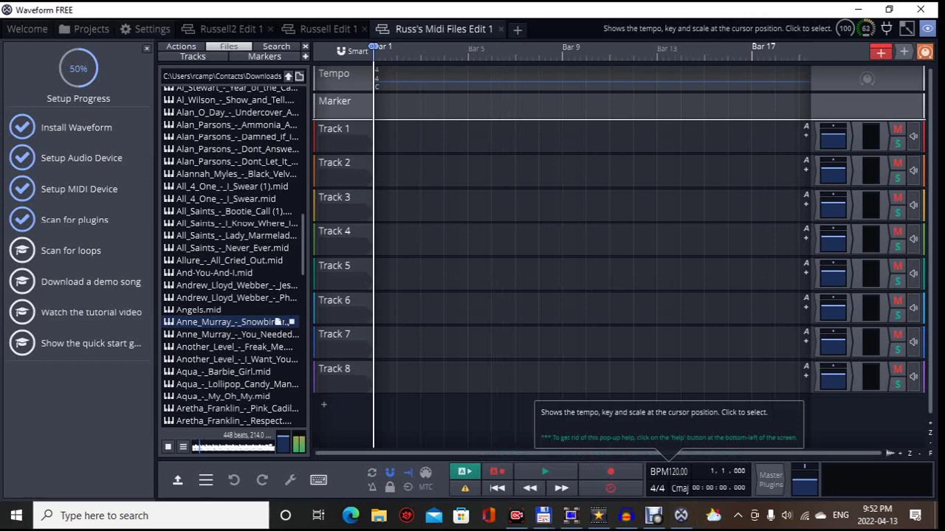
- Set the edit's time signature to 2/4 and its tempo to 195 BPM
{"action": "left_click", "coordinate": [657, 488]}
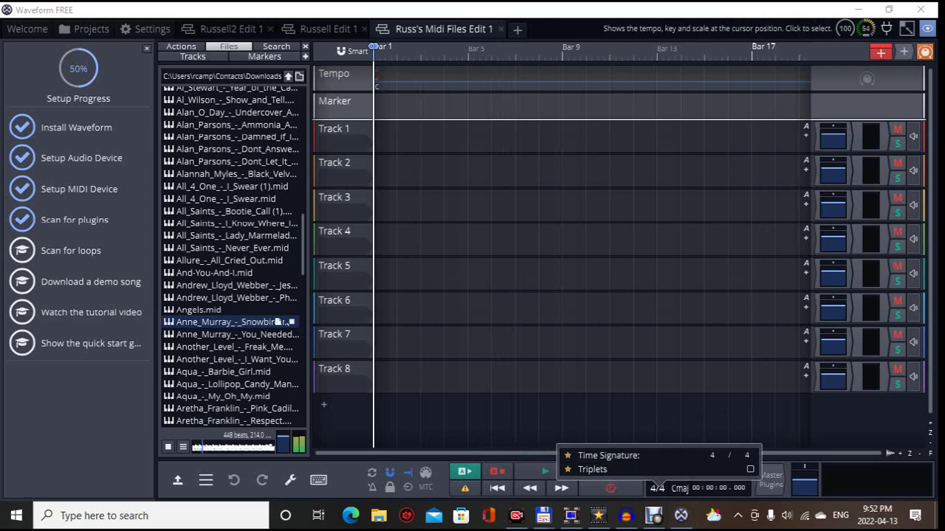
{"action": "left_click", "coordinate": [711, 455]}
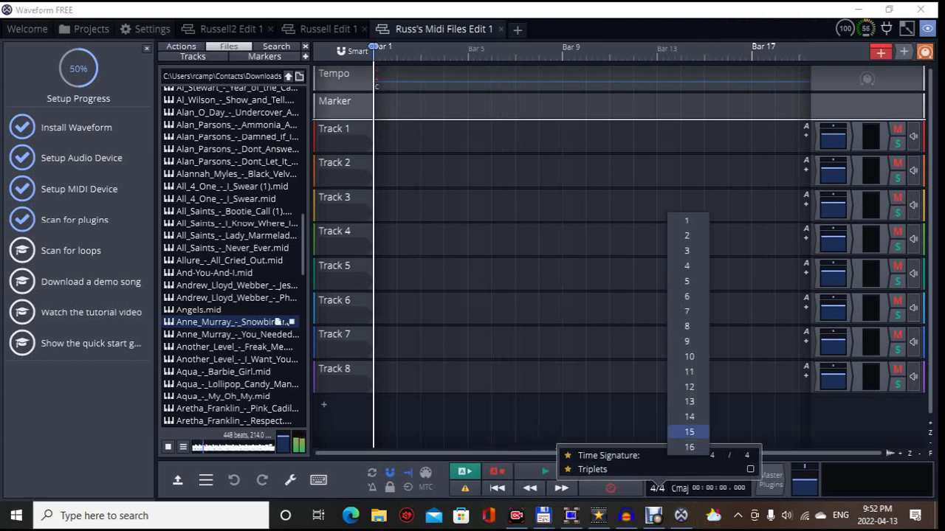
{"action": "left_click", "coordinate": [687, 236]}
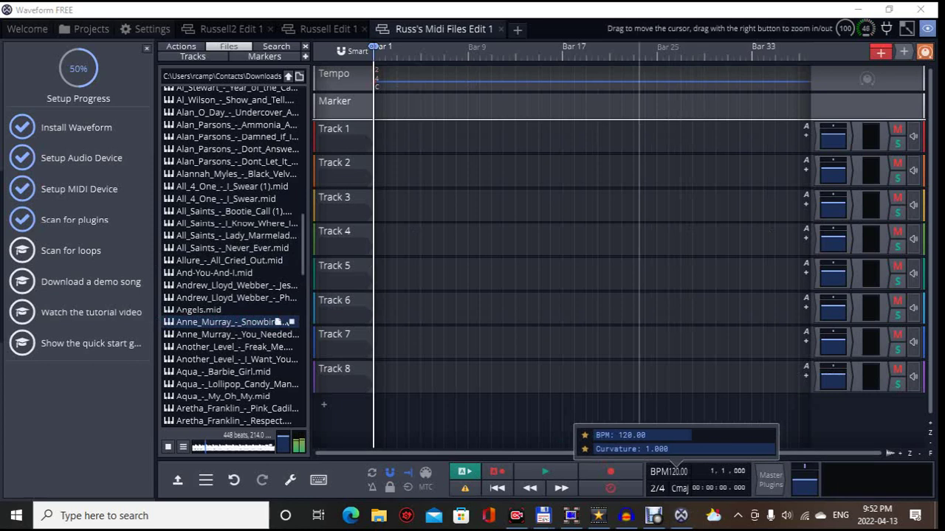
{"action": "left_click", "coordinate": [620, 436]}
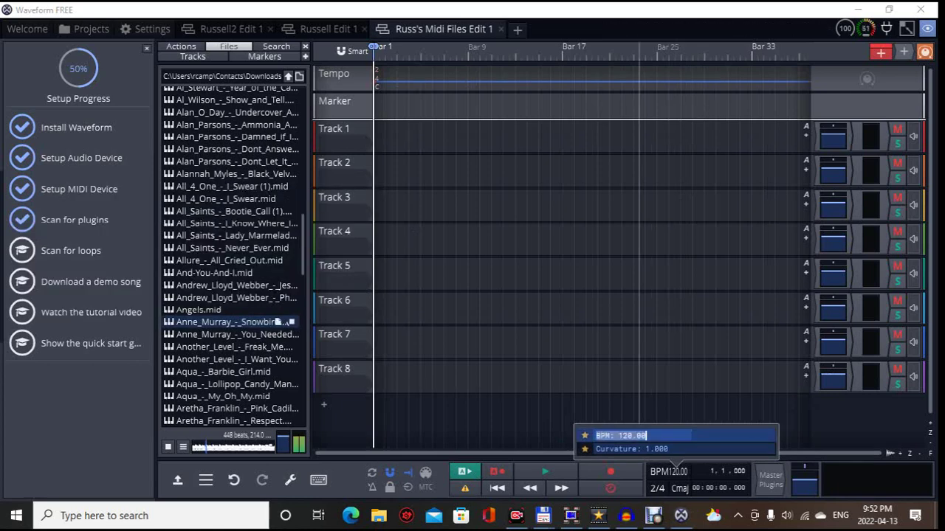
{"action": "type", "text": "195"}
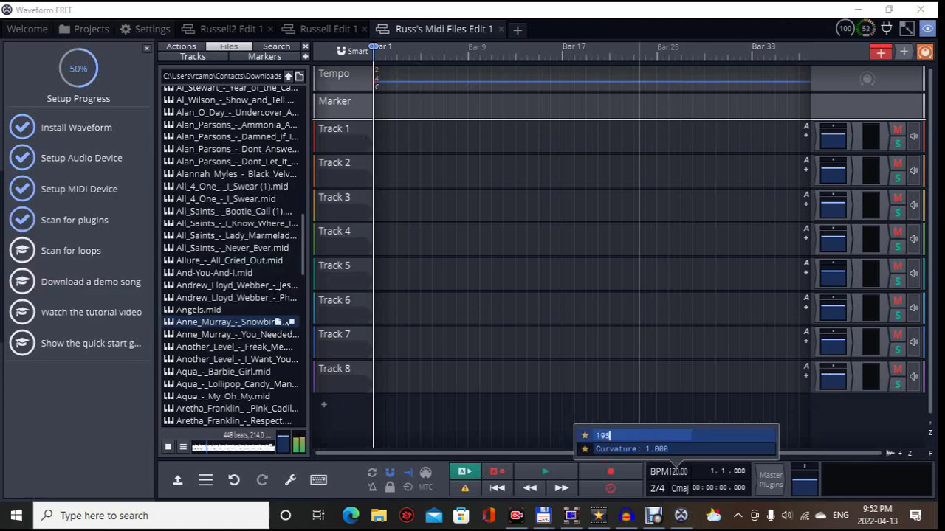
{"action": "key", "text": "Return"}
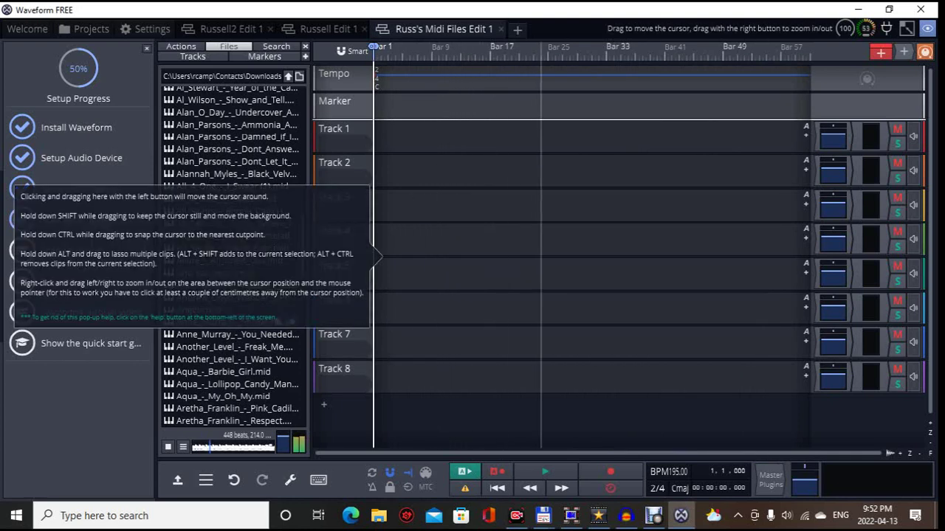
- Play the edit briefly and stop it, along with the running preview of the Snowbird file
{"action": "left_click", "coordinate": [545, 472]}
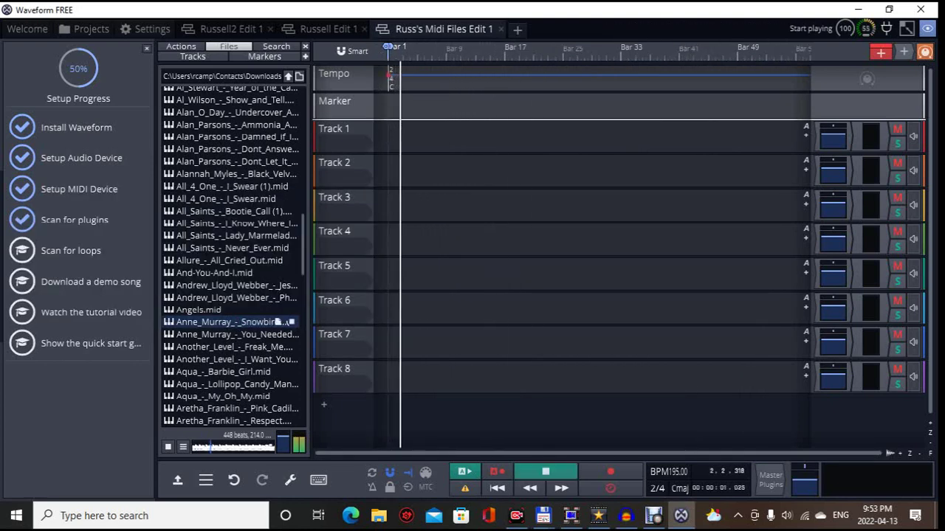
{"action": "left_click", "coordinate": [545, 472]}
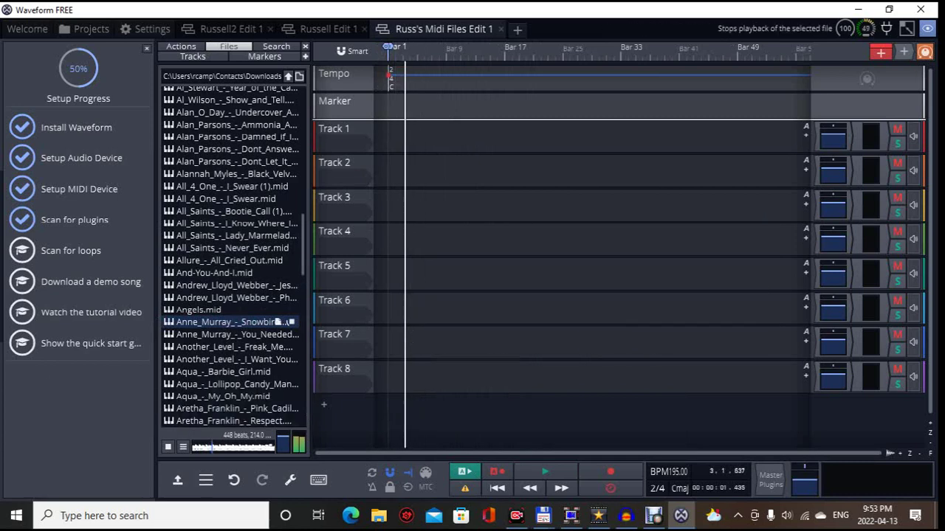
{"action": "left_click", "coordinate": [168, 447]}
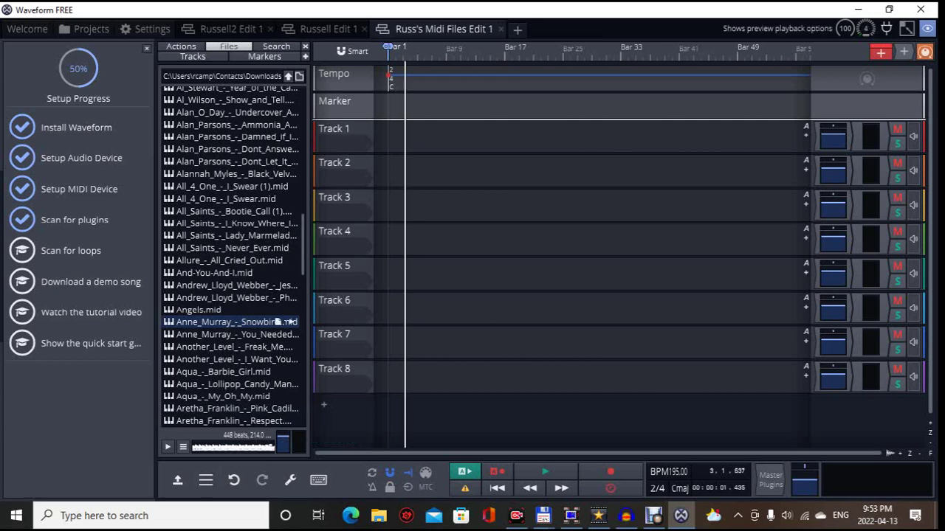
- Turn off tempo matching in the preview playback options and preview Anne_Murray_-_Snowbird.mid again
{"action": "left_click", "coordinate": [183, 447]}
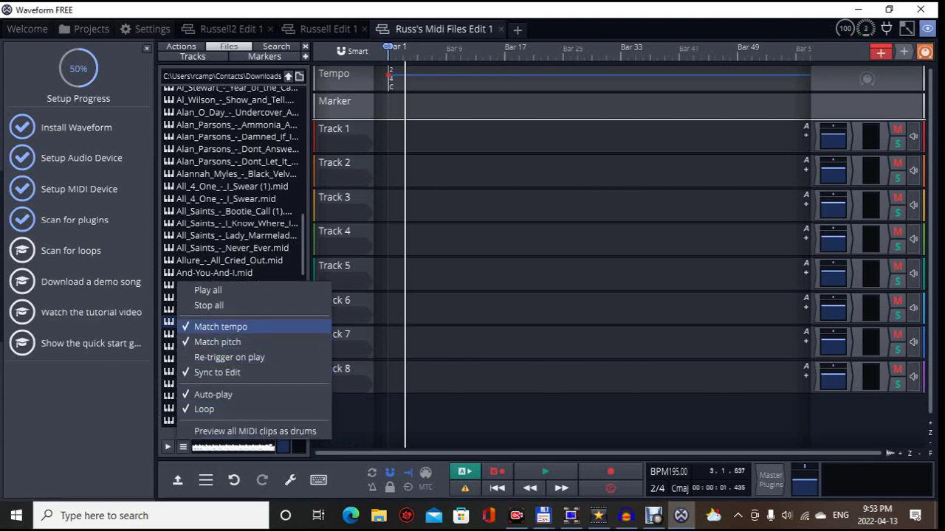
{"action": "left_click", "coordinate": [278, 325]}
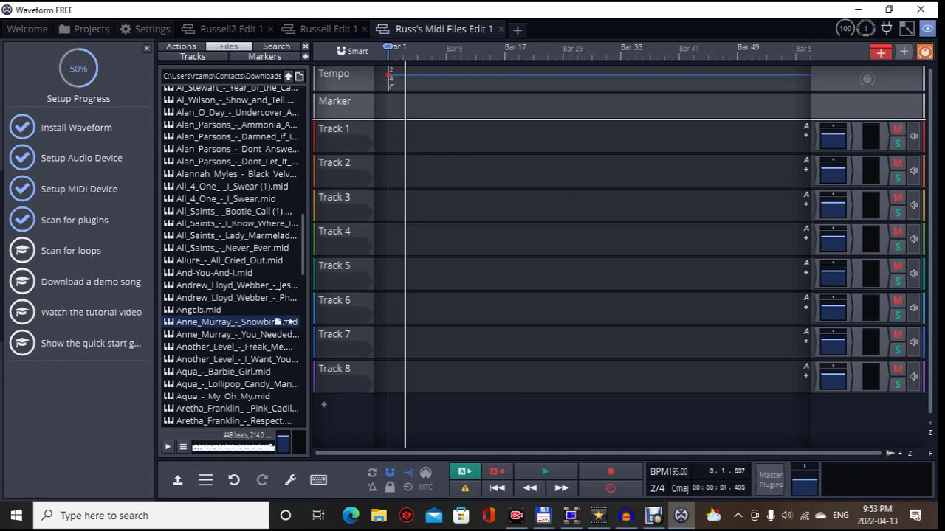
{"action": "left_click", "coordinate": [183, 446]}
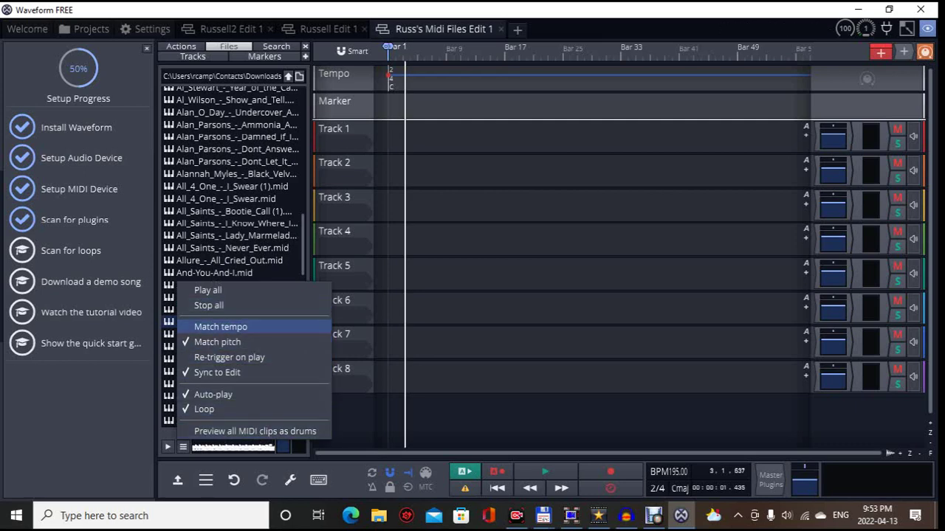
{"action": "left_click", "coordinate": [278, 323]}
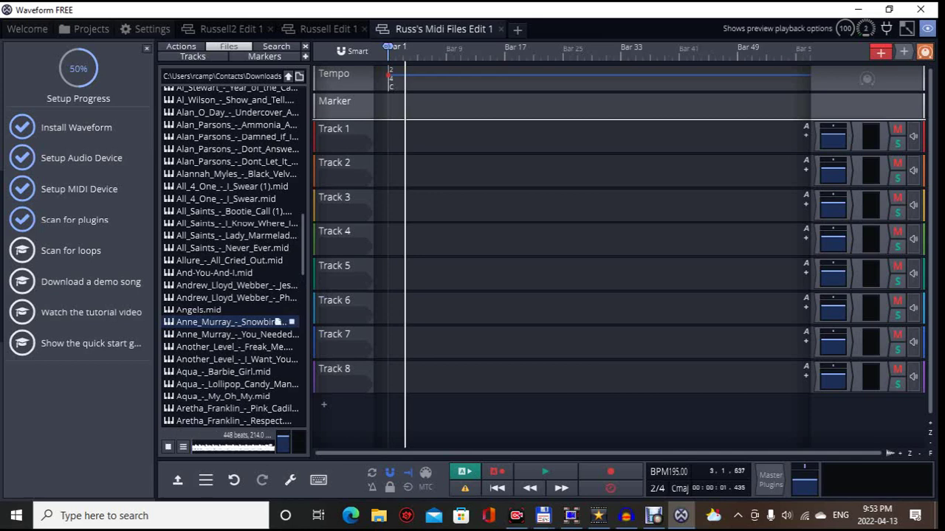
{"action": "left_click", "coordinate": [278, 322]}
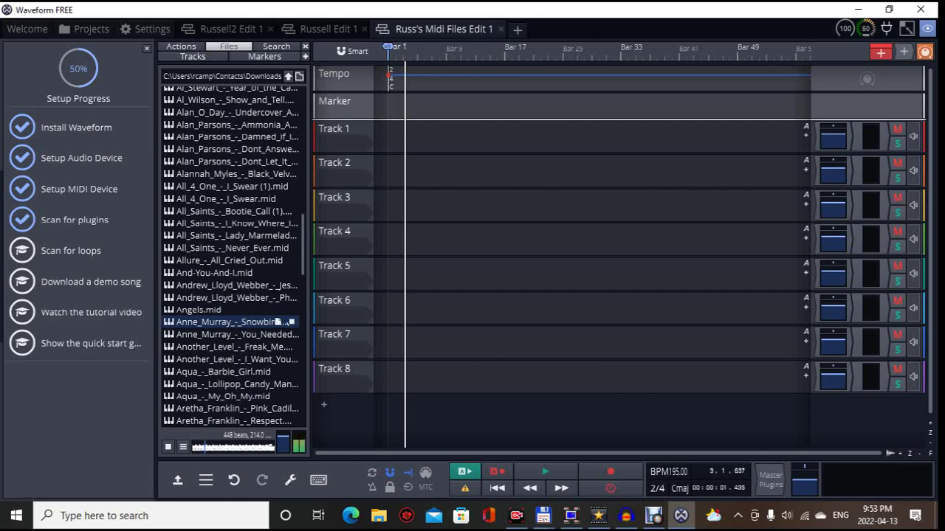
- Preview the Arlo Guthrie "City of New" MIDI file and Angels.mid from the Downloads folder
{"action": "scroll", "coordinate": [230, 256], "scroll_direction": "down", "scroll_amount": 4}
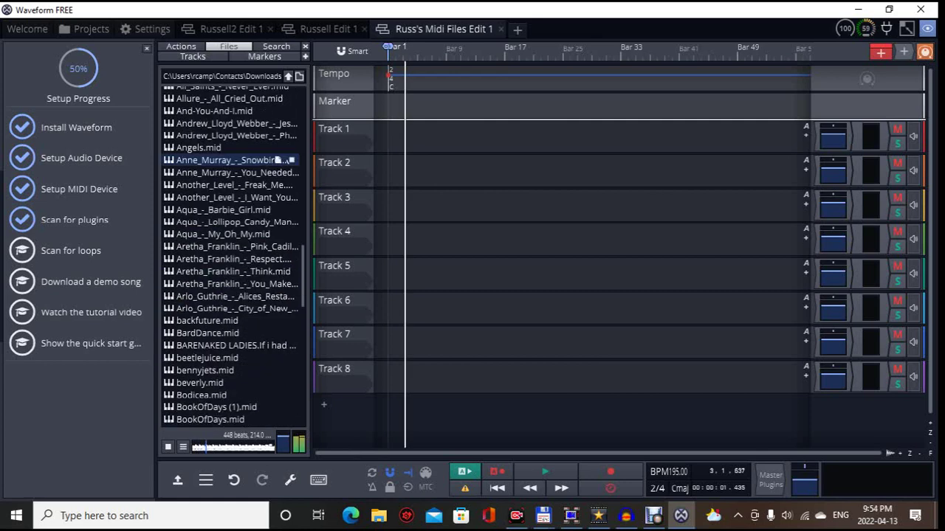
{"action": "scroll", "coordinate": [231, 256], "scroll_direction": "up", "scroll_amount": 1}
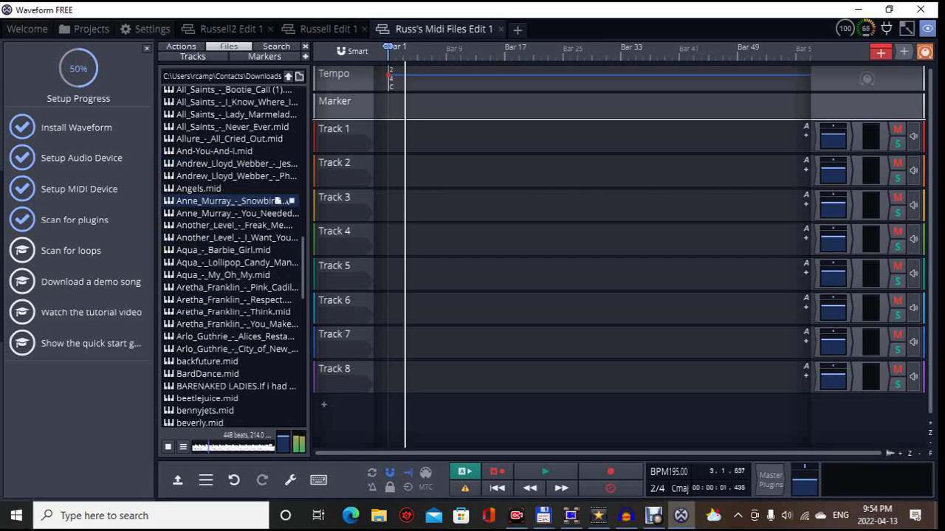
{"action": "left_click", "coordinate": [277, 349]}
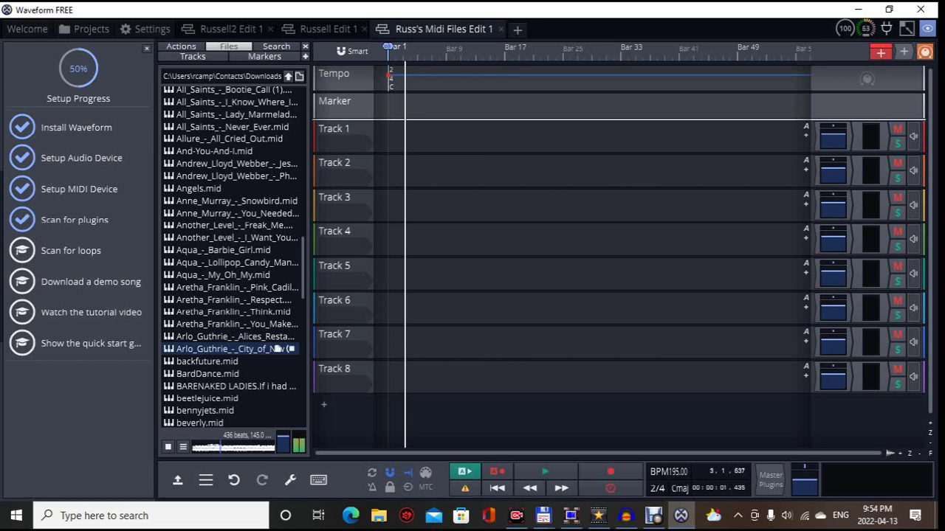
{"action": "left_click", "coordinate": [221, 189]}
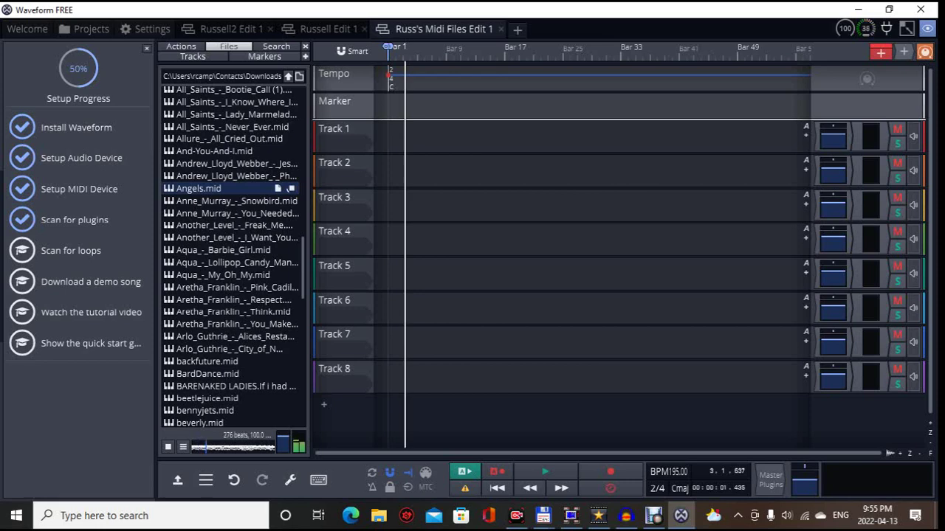
- Preview the Barenaked Ladies "If i had", Aretha Franklin "Respect" and Aqua "Lollipop Candy" MIDI files in the Downloads folder
{"action": "scroll", "coordinate": [229, 188], "scroll_direction": "down", "scroll_amount": 3}
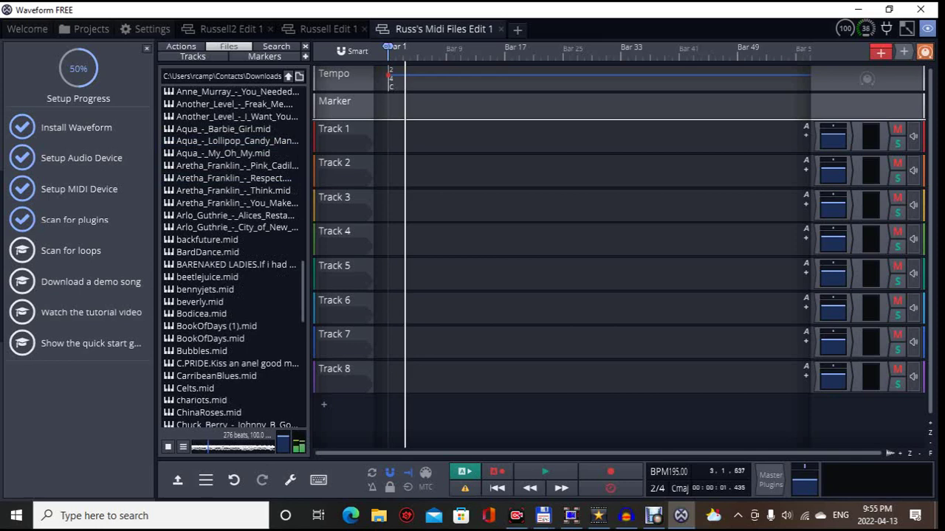
{"action": "left_click", "coordinate": [277, 265]}
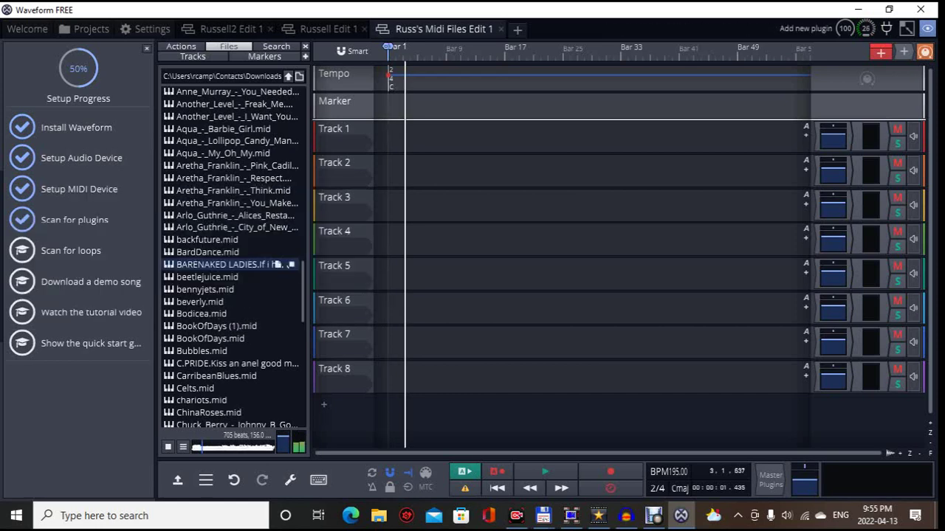
{"action": "mouse_move", "coordinate": [388, 255]}
{"action": "left_click", "coordinate": [279, 178]}
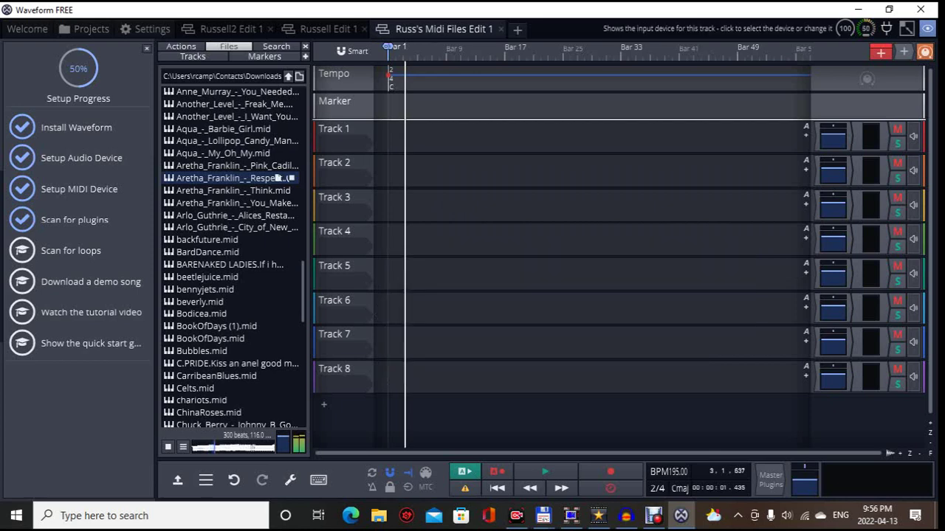
{"action": "left_click", "coordinate": [279, 140]}
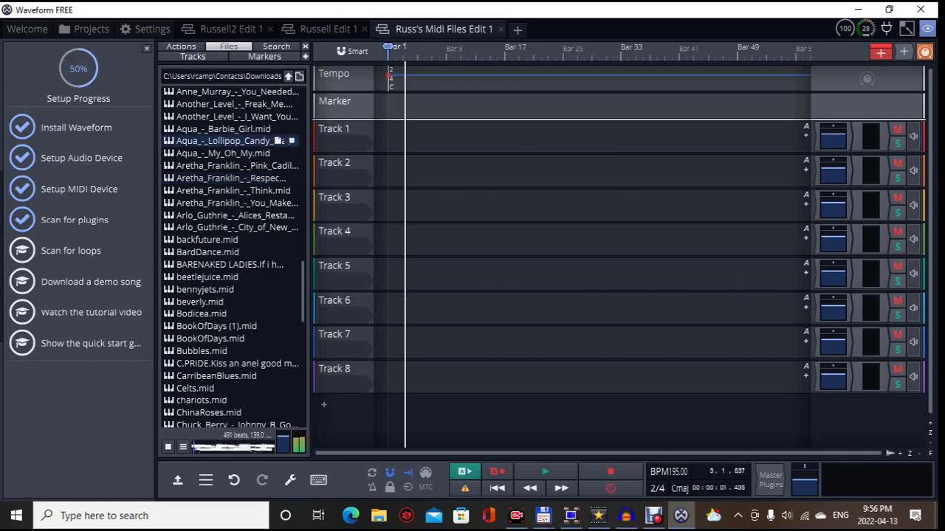
- Preview Aqua_-_My_Oh_My.mid and the Chuck Berry "Johnny_B_Go..." MIDI file in the Downloads folder
{"action": "left_click", "coordinate": [221, 153]}
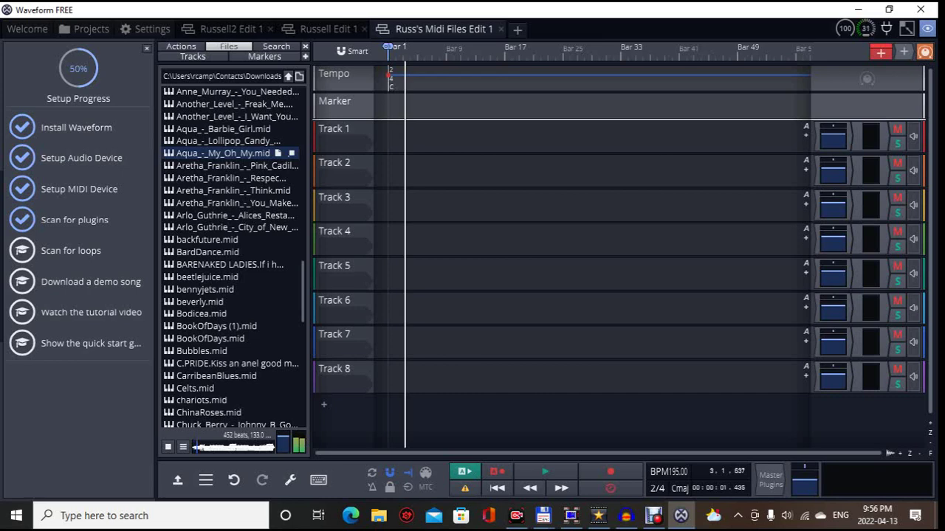
{"action": "scroll", "coordinate": [232, 257], "scroll_direction": "down", "scroll_amount": 3}
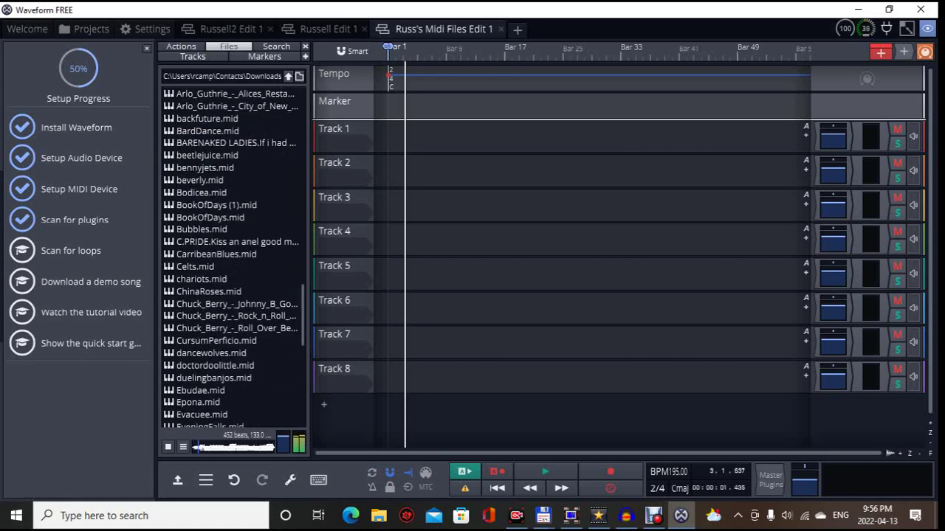
{"action": "scroll", "coordinate": [232, 257], "scroll_direction": "down", "scroll_amount": 2}
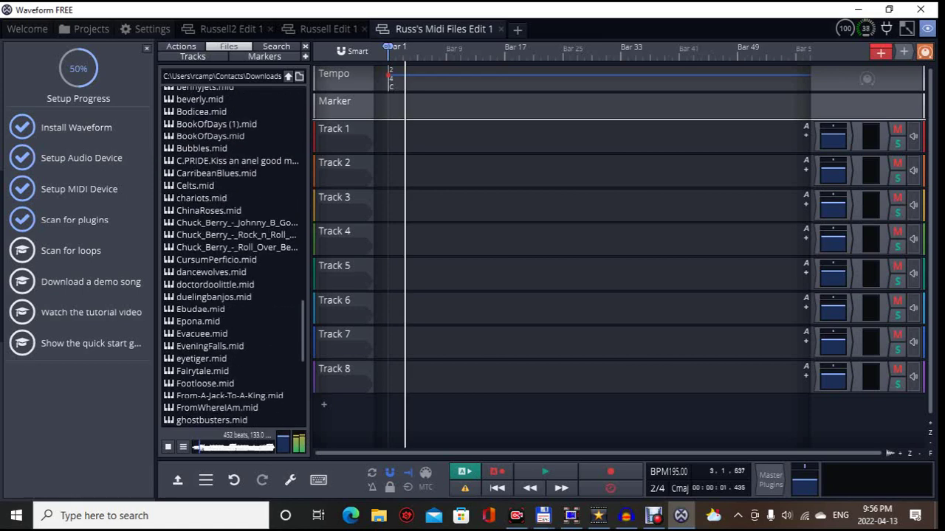
{"action": "left_click", "coordinate": [279, 222]}
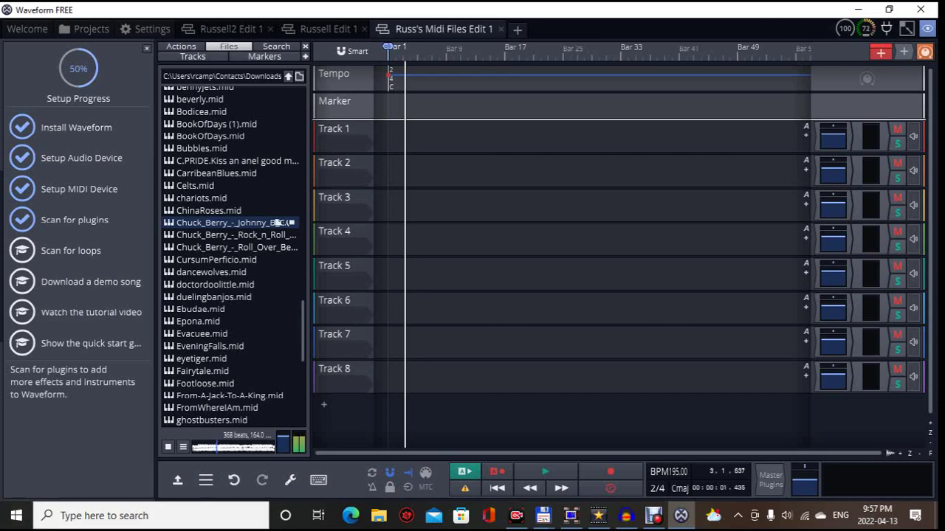
- Preview "i saw her standing there" and both Meat Loaf "Paradise by the..." MIDI files in the Downloads folder
{"action": "scroll", "coordinate": [233, 255], "scroll_direction": "down", "scroll_amount": 2}
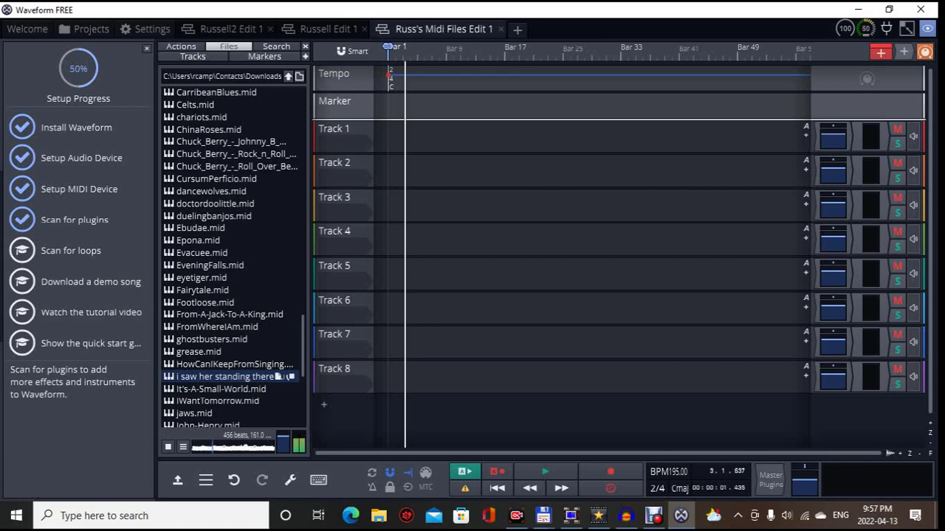
{"action": "scroll", "coordinate": [233, 258], "scroll_direction": "down", "scroll_amount": 8}
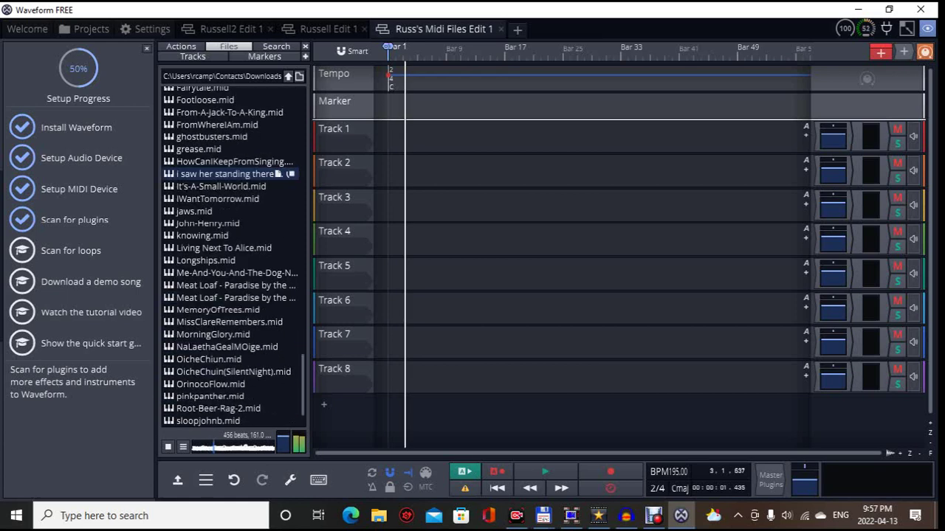
{"action": "scroll", "coordinate": [233, 258], "scroll_direction": "up", "scroll_amount": 5}
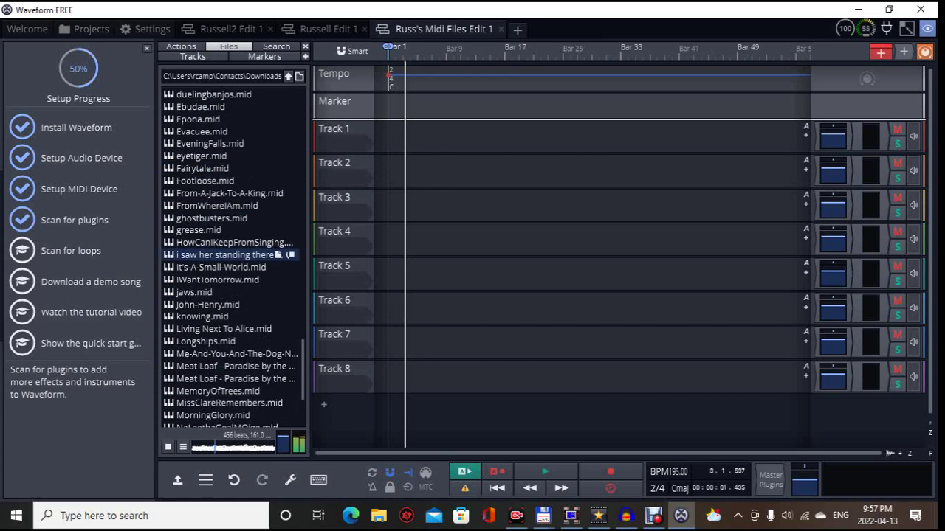
{"action": "left_click", "coordinate": [222, 379]}
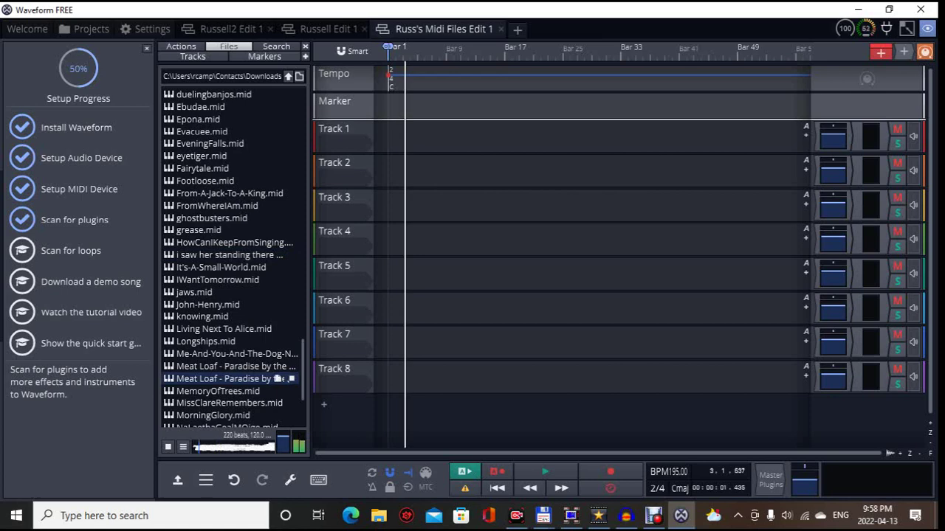
{"action": "left_click", "coordinate": [281, 366]}
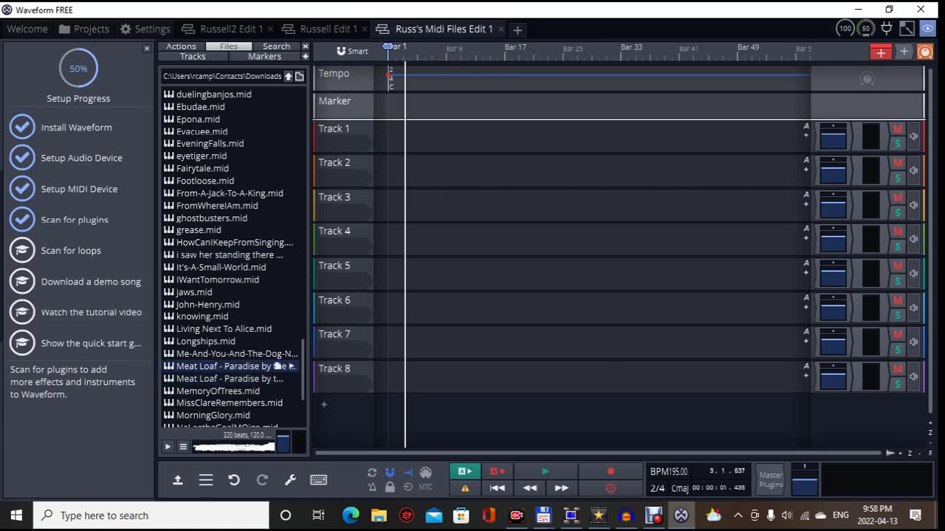
{"action": "left_click", "coordinate": [279, 366]}
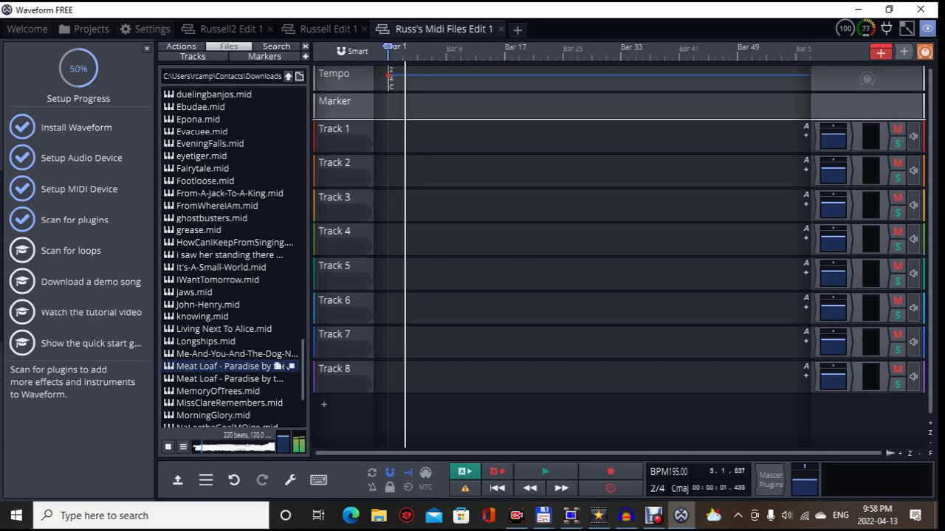
- Preview John-Henry.mid, knowing.mid and Living Next To Alice.mid from the Downloads folder
{"action": "left_click", "coordinate": [207, 304]}
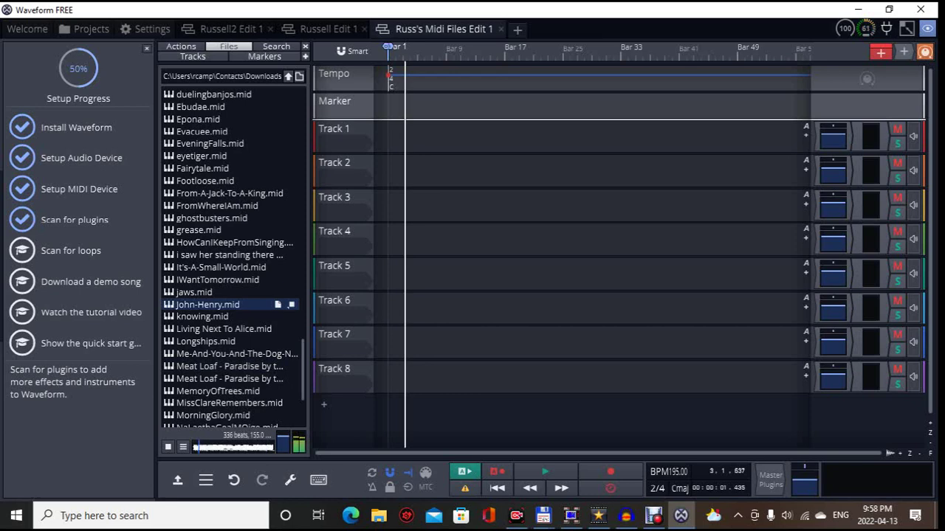
{"action": "left_click", "coordinate": [203, 316]}
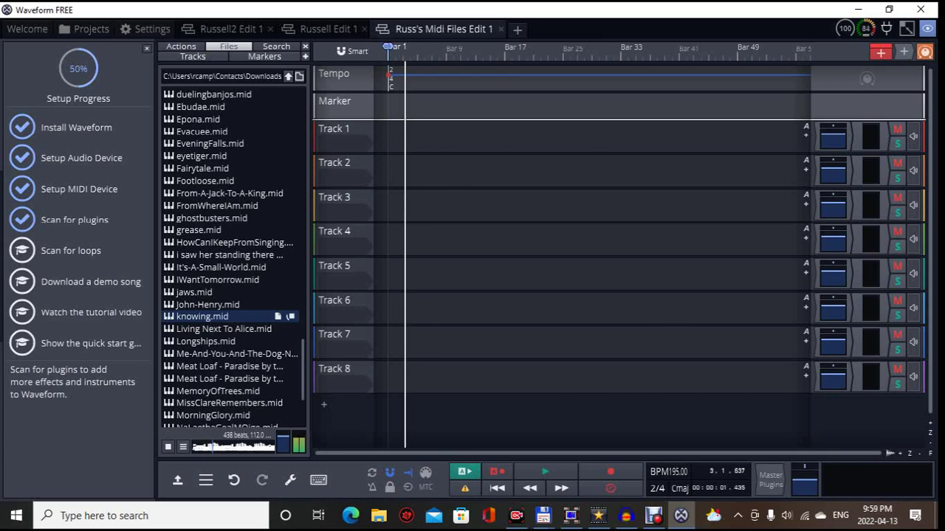
{"action": "left_click", "coordinate": [223, 328]}
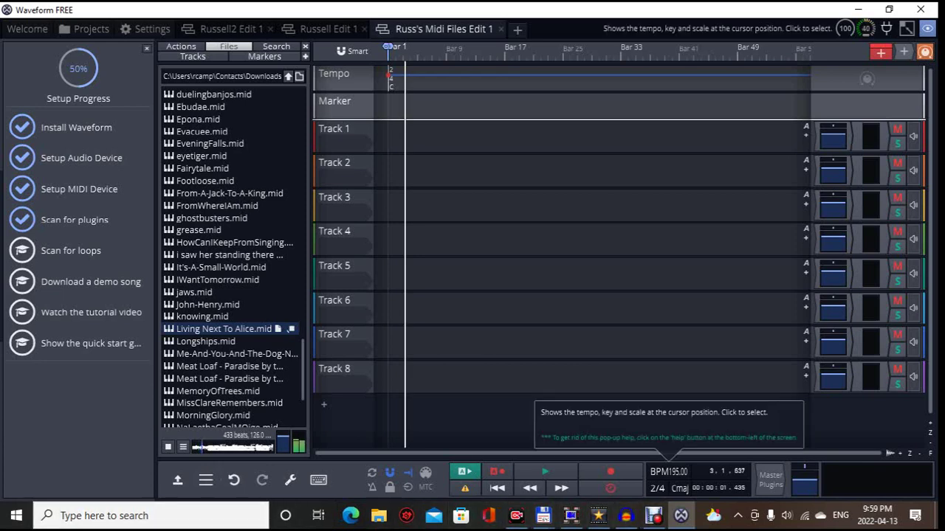
- Set the edit's tempo to 135 BPM
{"action": "left_click", "coordinate": [677, 473]}
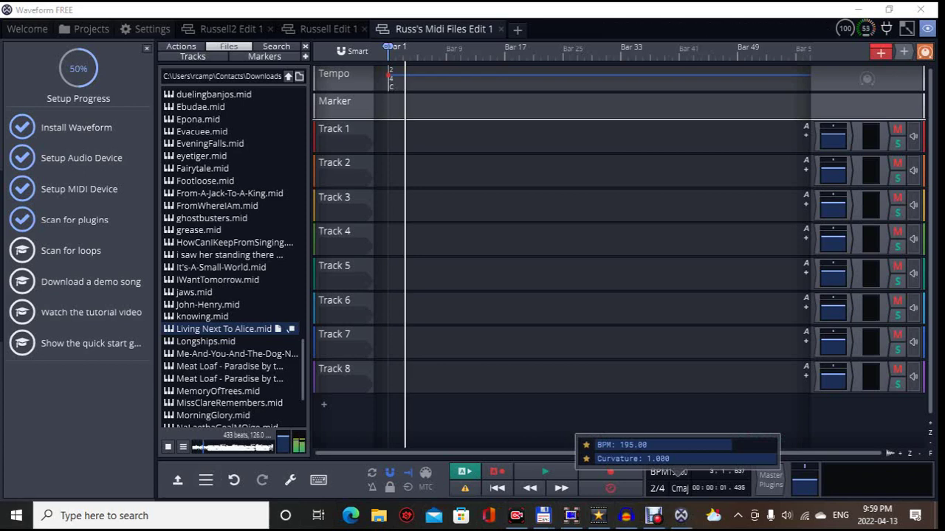
{"action": "key", "text": "Tab"}
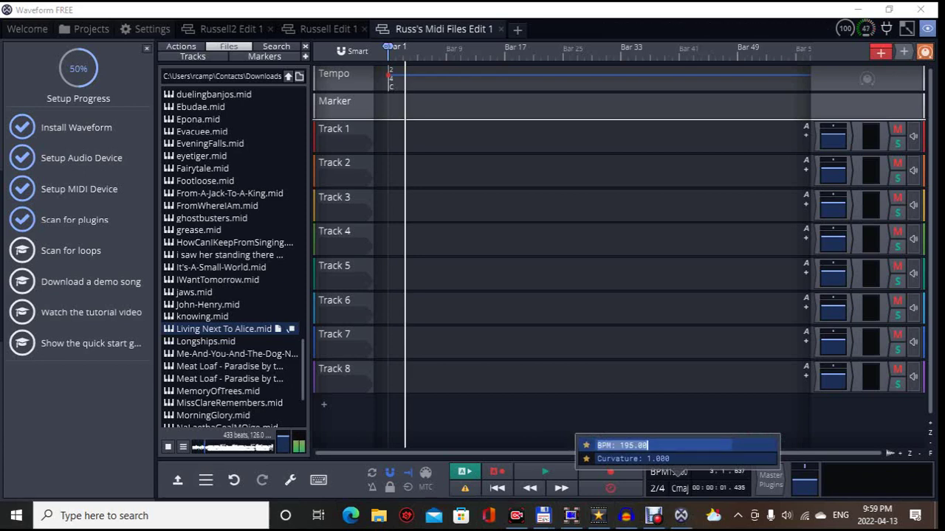
{"action": "type", "text": "135"}
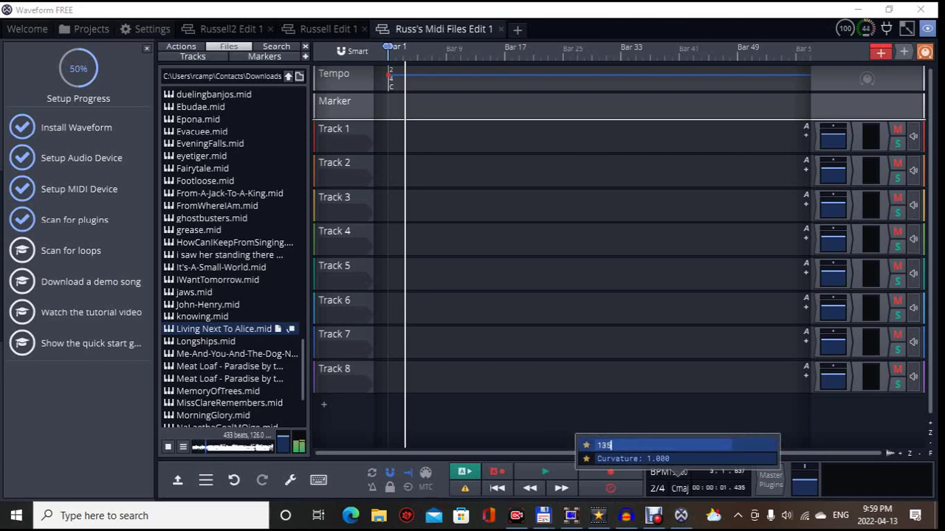
{"action": "key", "text": "Return"}
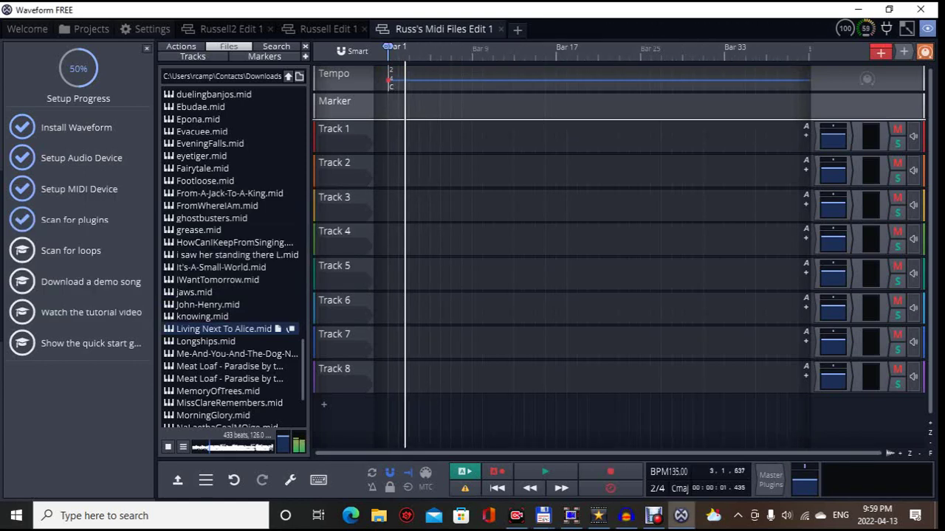
- Play the edit, move the playback cursor back to bar 1 while it runs, and stop playback
{"action": "left_click", "coordinate": [545, 471]}
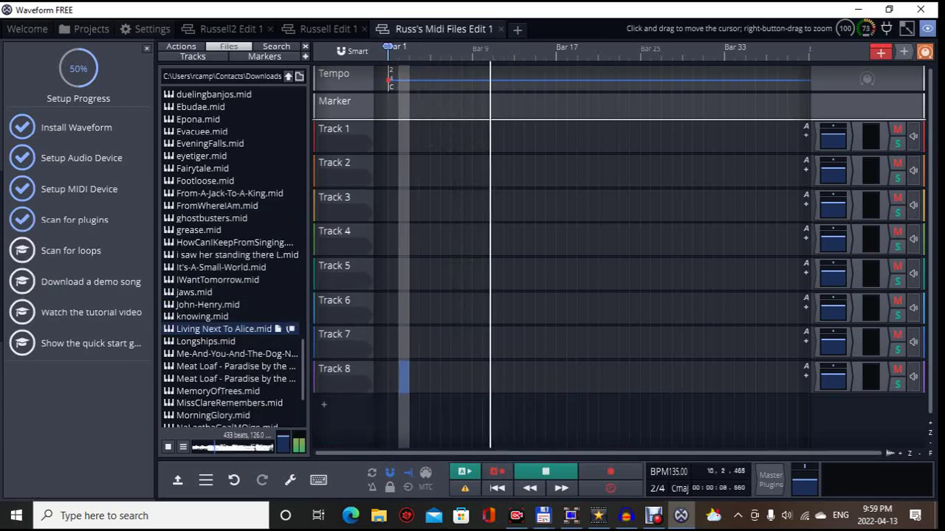
{"action": "left_click", "coordinate": [389, 46]}
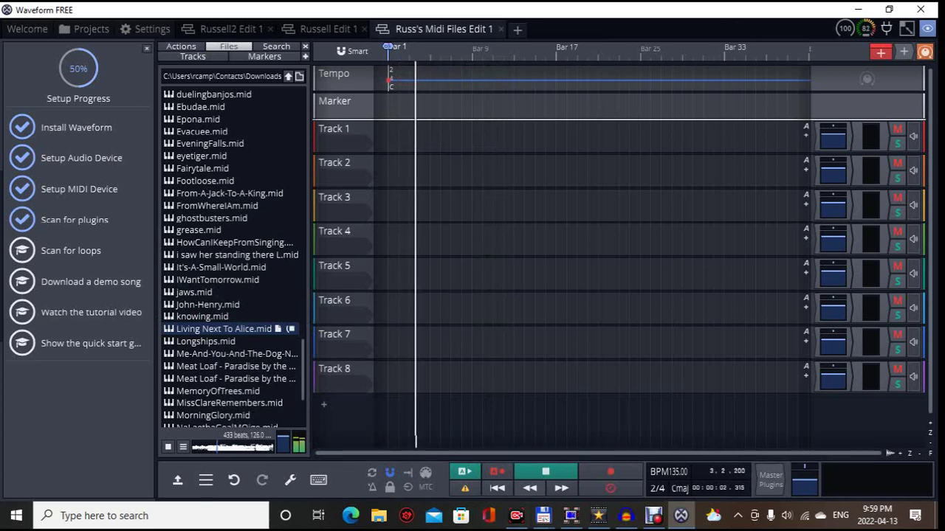
{"action": "key", "text": "space"}
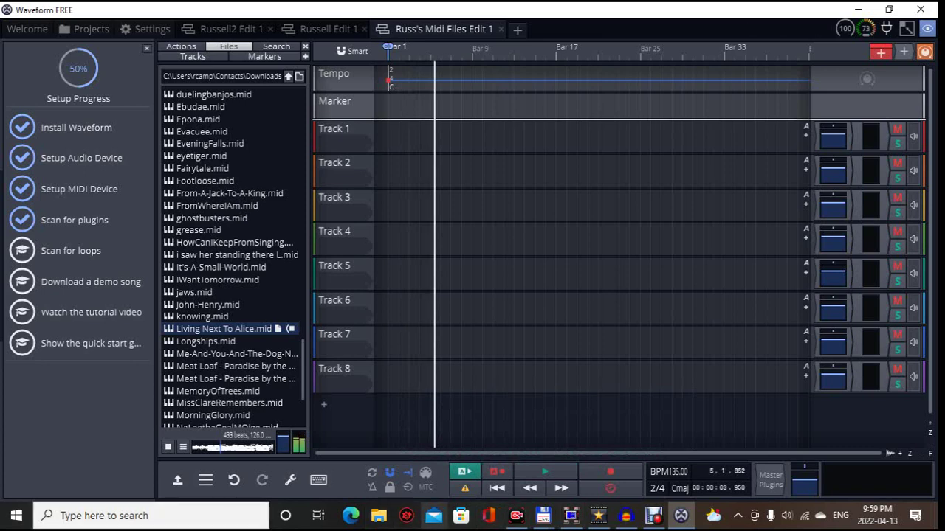
- Set the edit's tempo to 125 BPM
{"action": "mouse_move", "coordinate": [670, 469]}
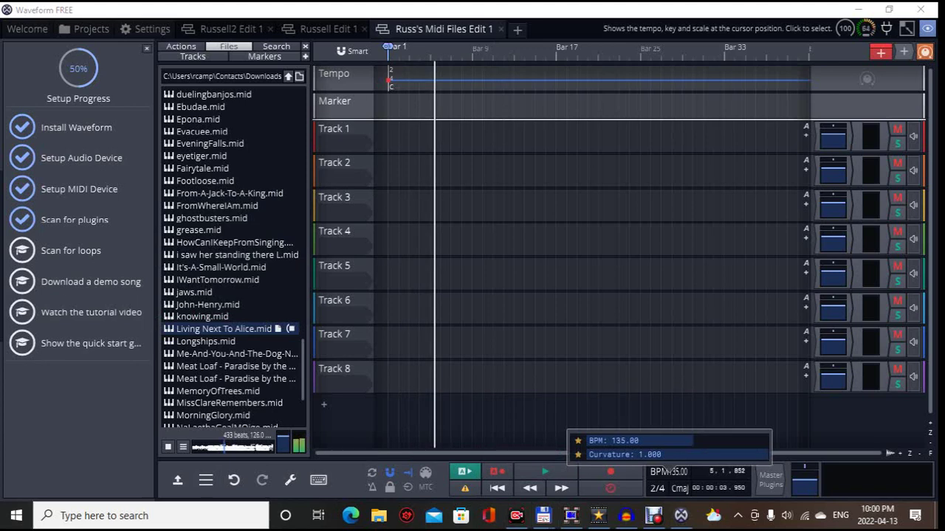
{"action": "left_click", "coordinate": [671, 471]}
{"action": "key", "text": "Left"}
{"action": "key", "text": "Left"}
{"action": "key", "text": "Left"}
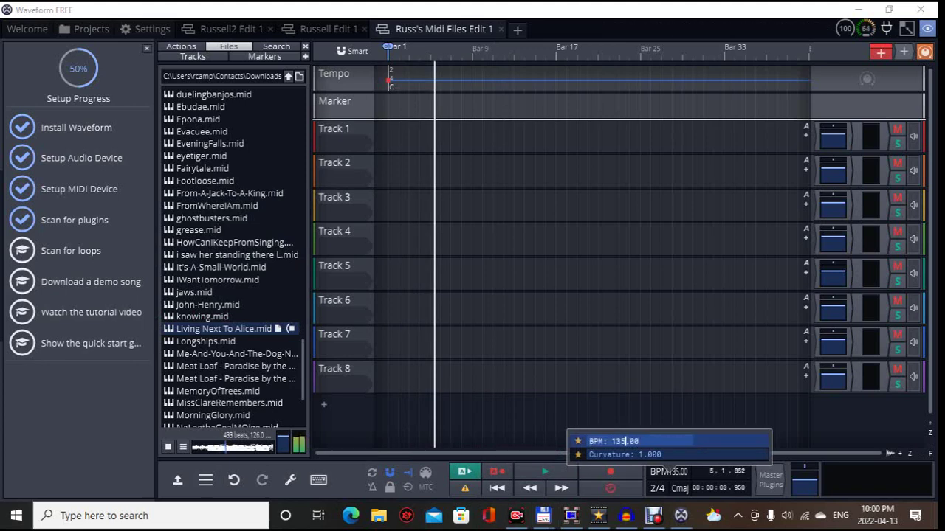
{"action": "key", "text": "BackSpace"}
{"action": "key", "text": "BackSpace"}
{"action": "key", "text": "Left"}
{"action": "key", "text": "BackSpace"}
{"action": "type", "text": "25"}
{"action": "key", "text": "Return"}
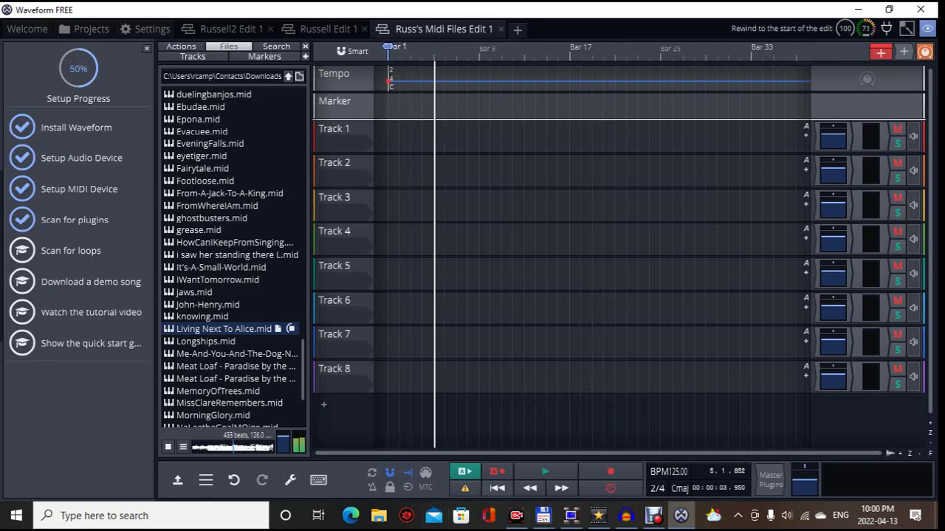
- Rewind the edit to its start and restart the preview of Living Next To Alice.mid
{"action": "left_click", "coordinate": [497, 488]}
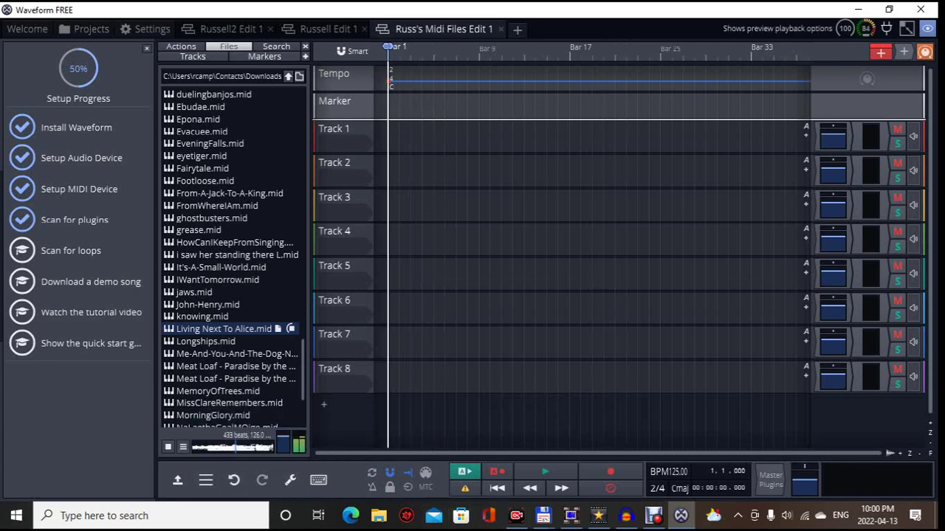
{"action": "left_click", "coordinate": [167, 447]}
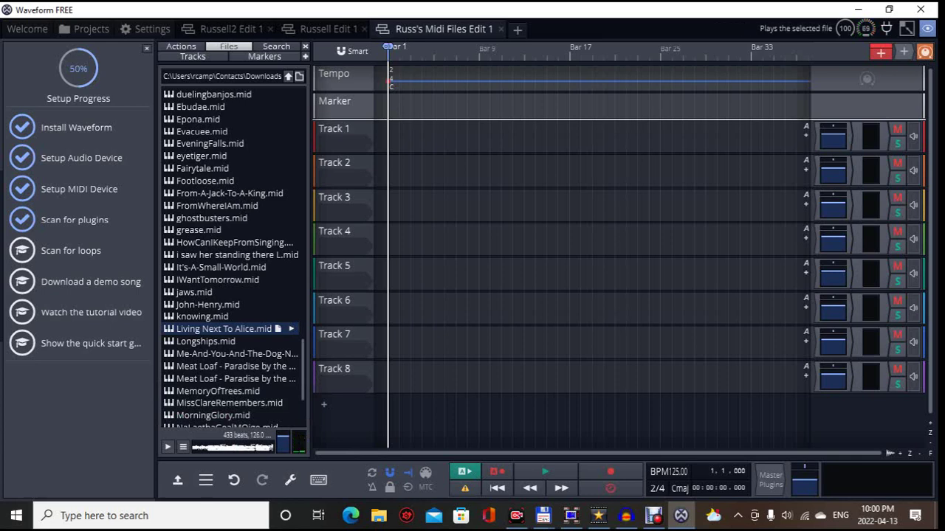
{"action": "left_click", "coordinate": [168, 447]}
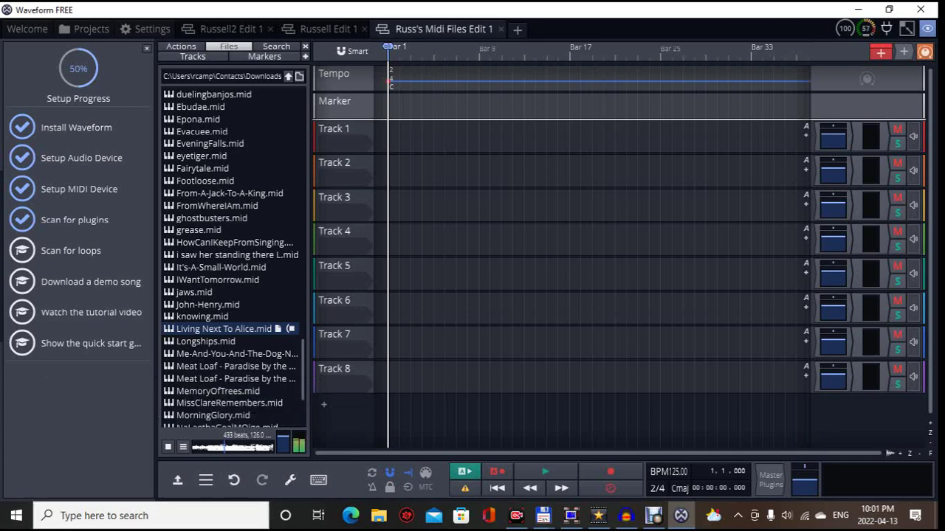
- Preview smallworld.mid, thesting.mid, sloopjohnb.mid and wheels.mid at the end of the Downloads file list
{"action": "scroll", "coordinate": [230, 258], "scroll_direction": "down", "scroll_amount": 3}
{"action": "scroll", "coordinate": [230, 257], "scroll_direction": "down", "scroll_amount": 2}
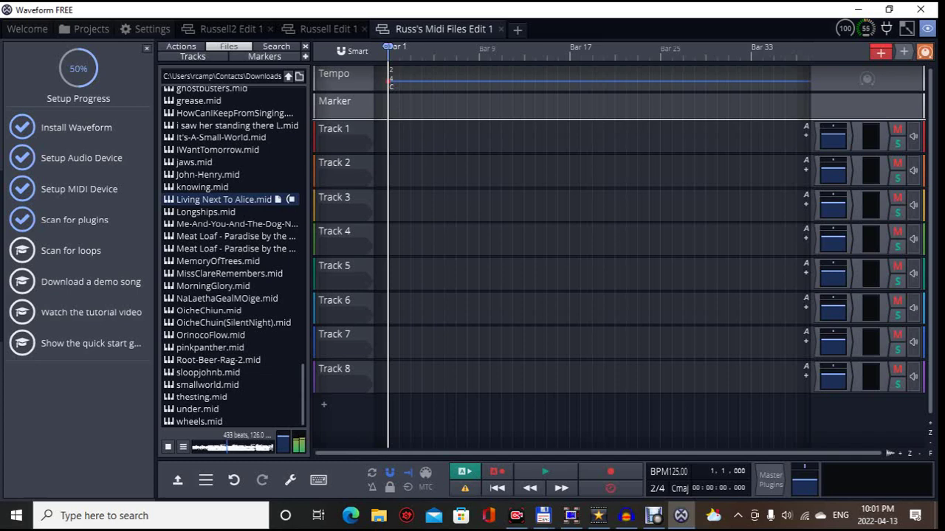
{"action": "left_click", "coordinate": [207, 385]}
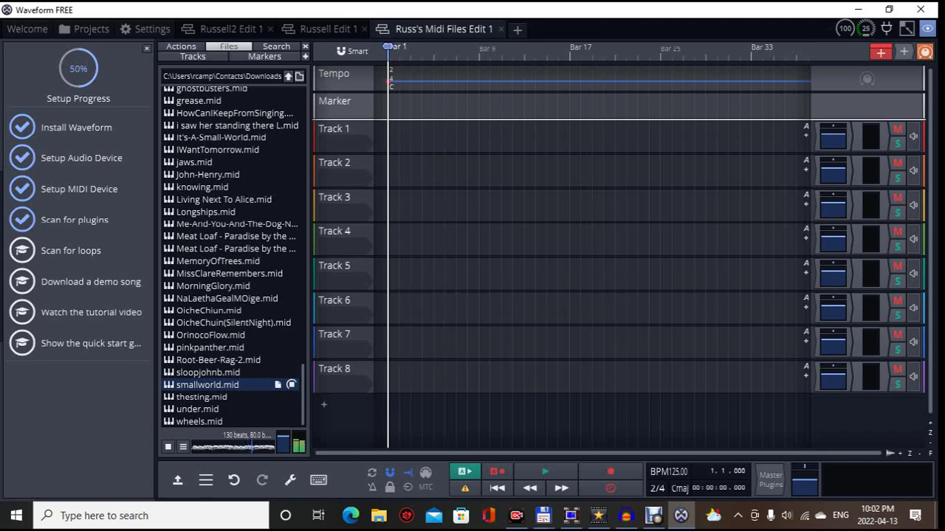
{"action": "left_click", "coordinate": [201, 397]}
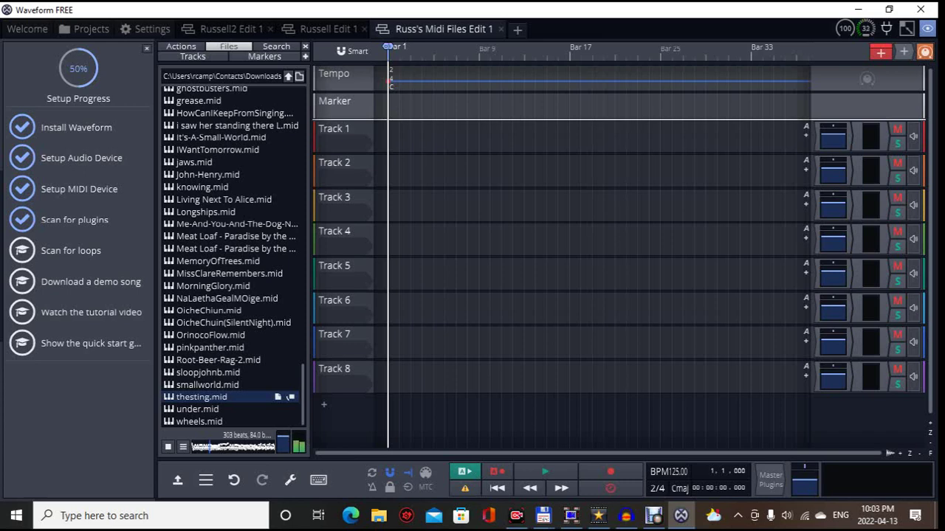
{"action": "left_click", "coordinate": [208, 372]}
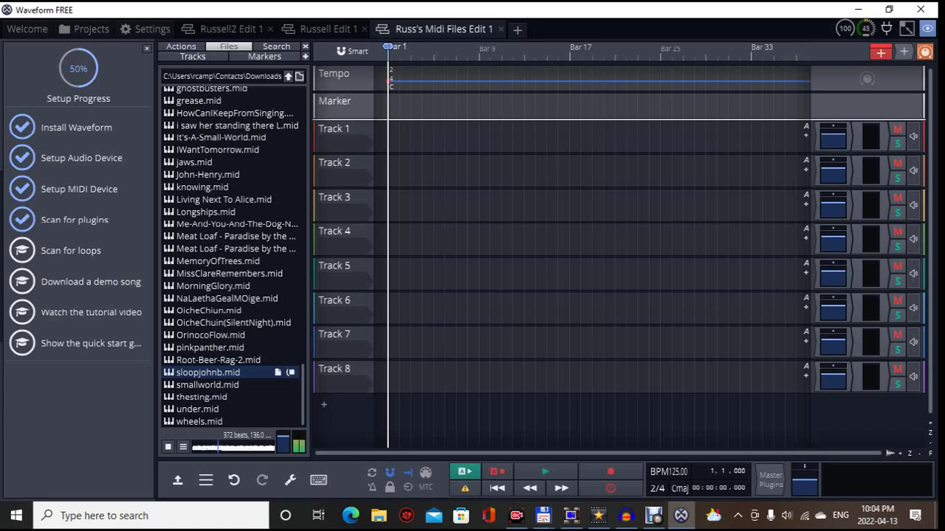
{"action": "left_click", "coordinate": [199, 422]}
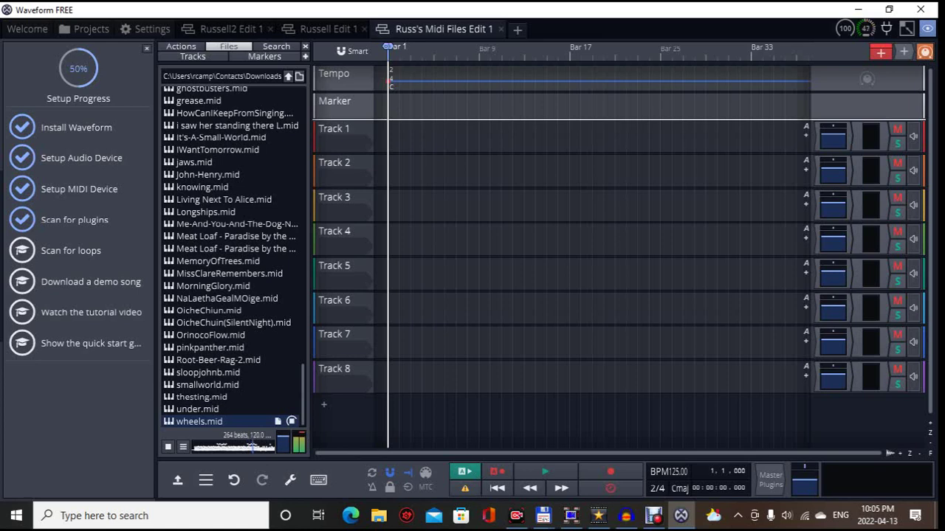
- Find ABBA_-_Fernando.mid among the ABBA songs in the Downloads folder and preview it
{"action": "mouse_move", "coordinate": [389, 255]}
{"action": "scroll", "coordinate": [233, 251], "scroll_direction": "up", "scroll_amount": 7}
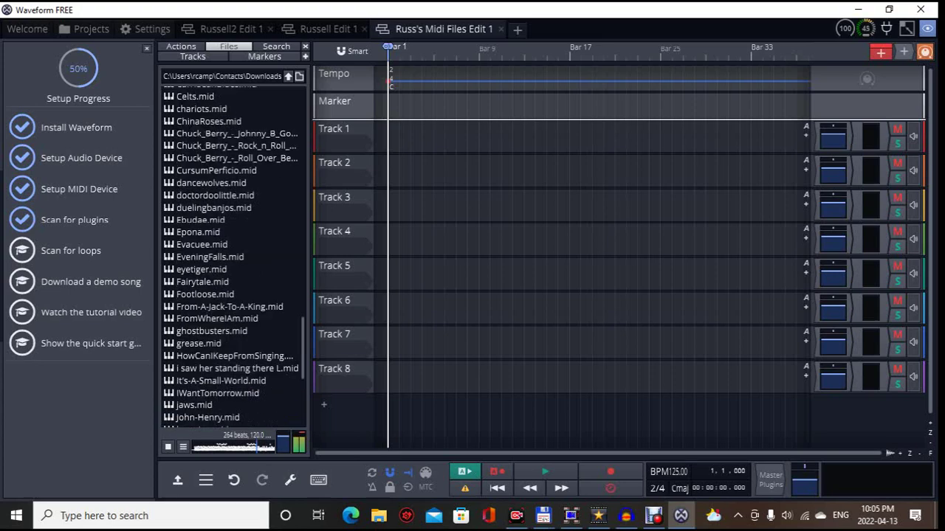
{"action": "scroll", "coordinate": [232, 251], "scroll_direction": "up", "scroll_amount": 20}
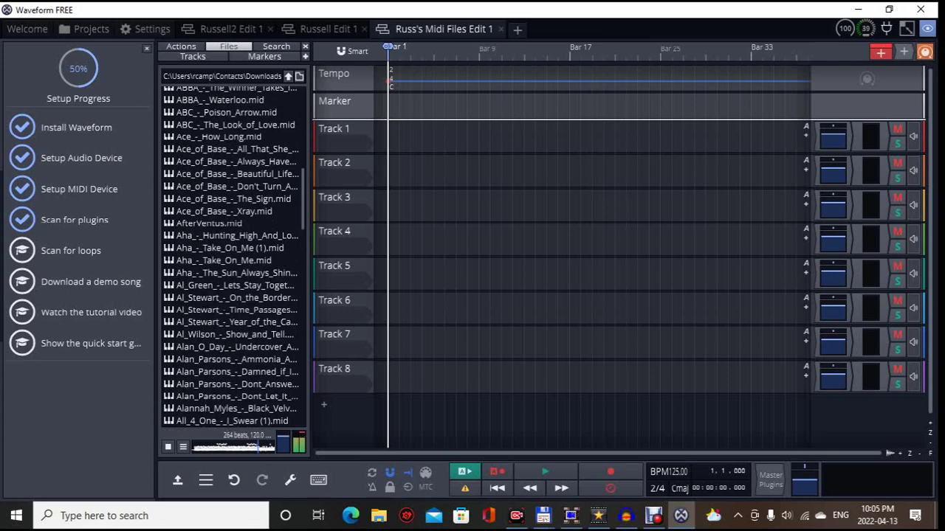
{"action": "scroll", "coordinate": [233, 251], "scroll_direction": "up", "scroll_amount": 4}
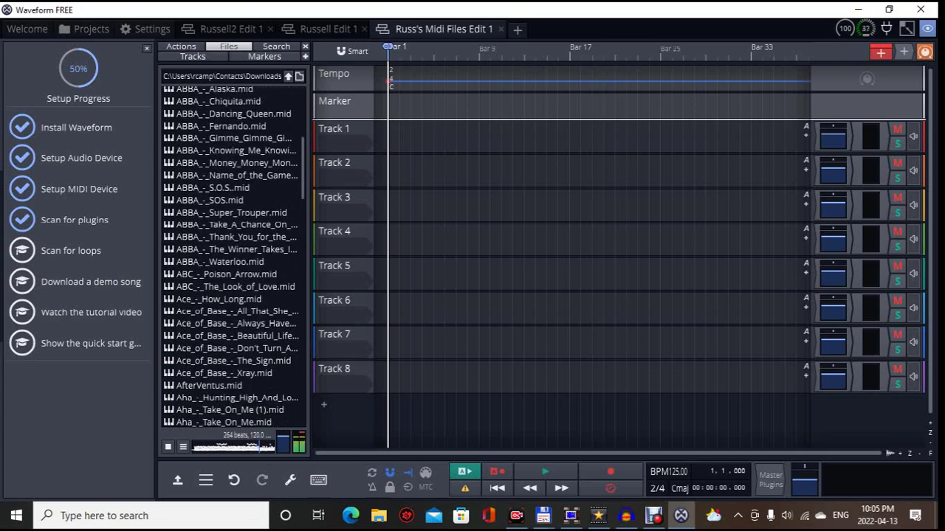
{"action": "left_click", "coordinate": [221, 126]}
{"action": "left_click", "coordinate": [291, 126]}
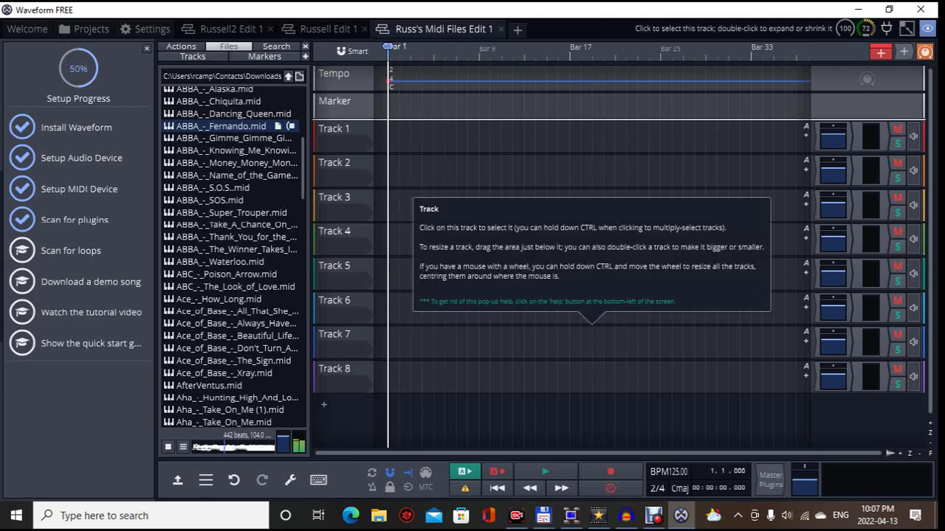
- Browse the Downloads file list past the ABBA songs and preview Aha_-_Take_On_Me.mid
{"action": "scroll", "coordinate": [230, 257], "scroll_direction": "up", "scroll_amount": 2}
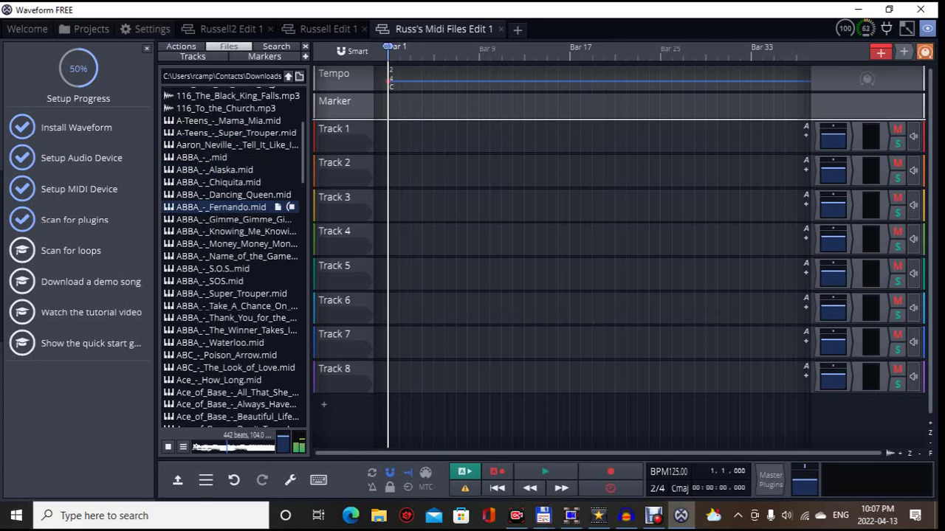
{"action": "scroll", "coordinate": [231, 255], "scroll_direction": "up", "scroll_amount": 5}
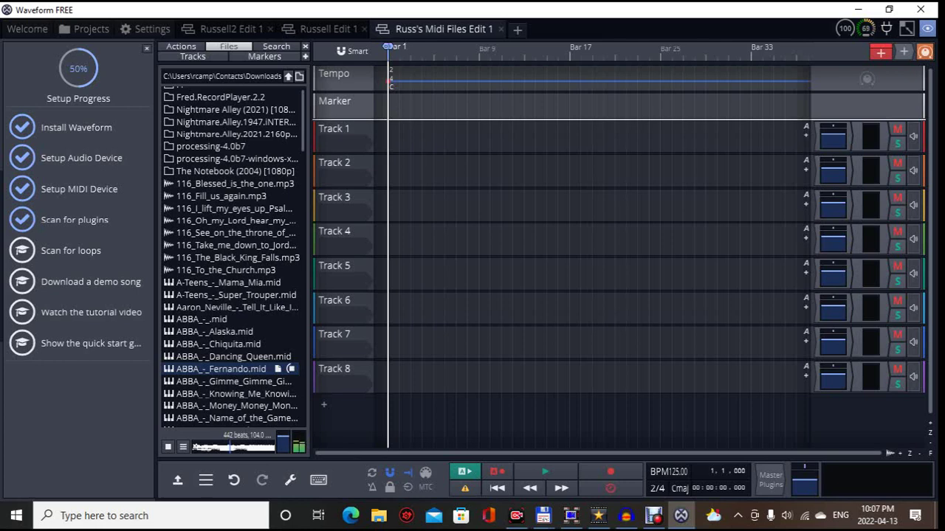
{"action": "scroll", "coordinate": [230, 257], "scroll_direction": "down", "scroll_amount": 5}
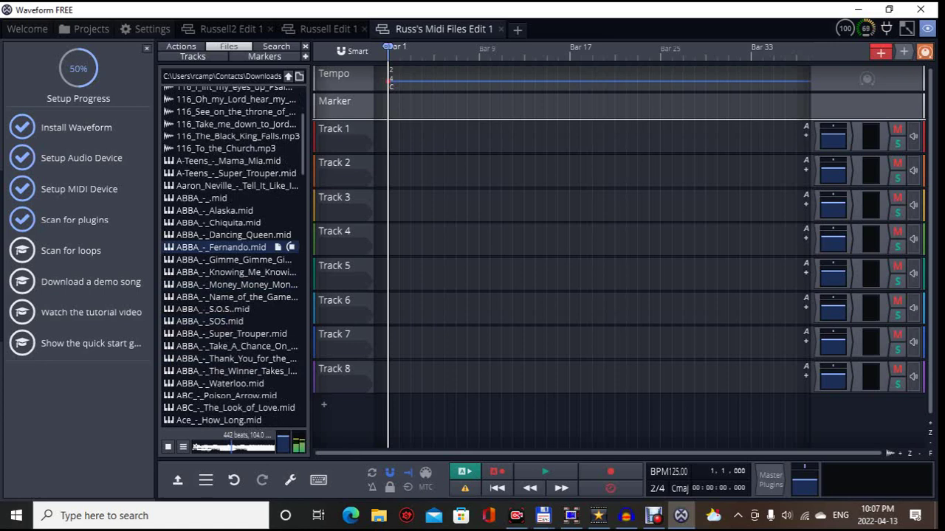
{"action": "scroll", "coordinate": [231, 251], "scroll_direction": "up", "scroll_amount": 5}
{"action": "scroll", "coordinate": [231, 258], "scroll_direction": "up", "scroll_amount": 1}
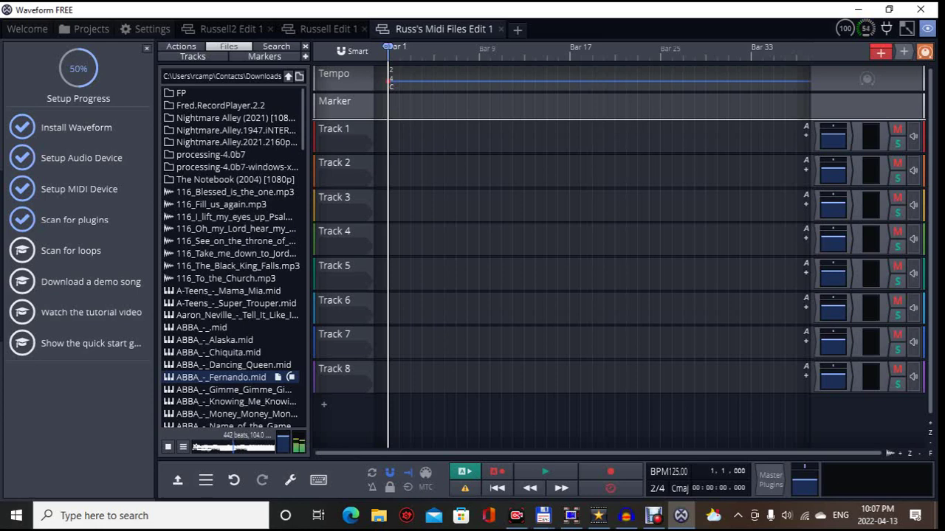
{"action": "scroll", "coordinate": [231, 257], "scroll_direction": "down", "scroll_amount": 20}
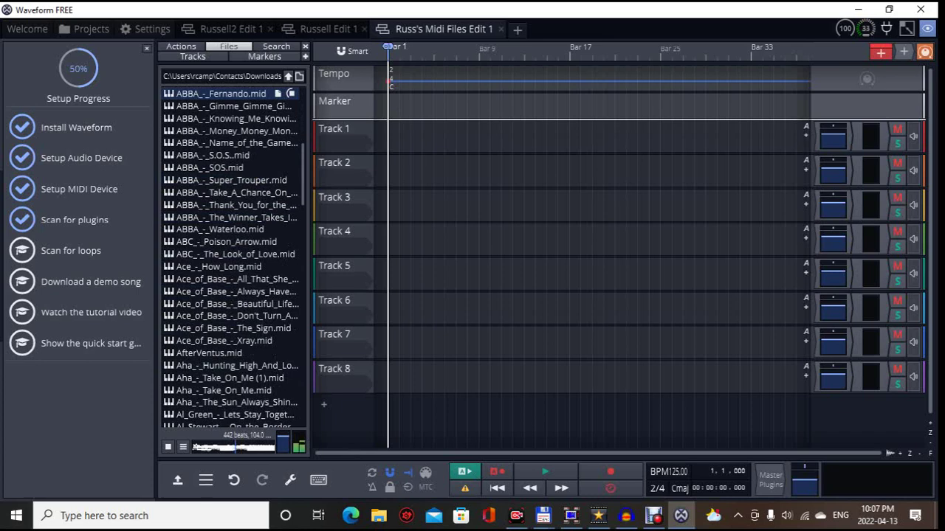
{"action": "scroll", "coordinate": [231, 257], "scroll_direction": "down", "scroll_amount": 2}
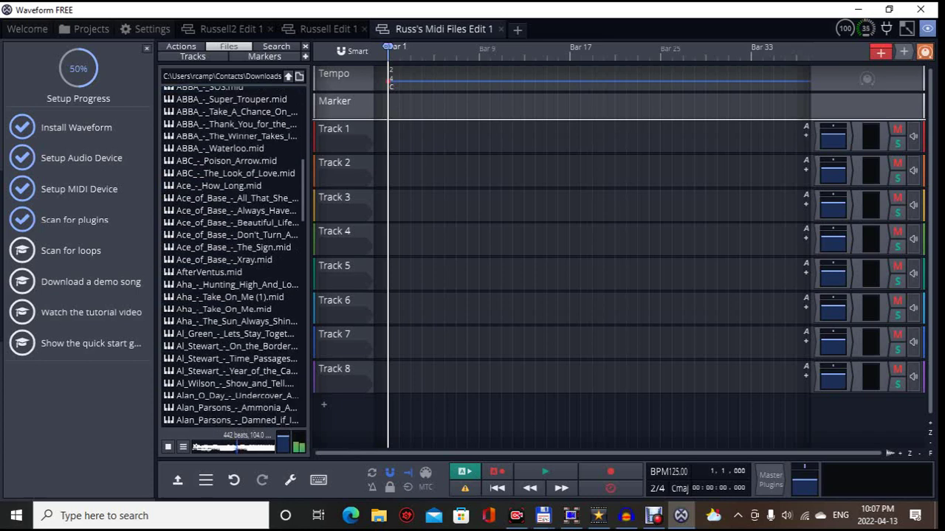
{"action": "left_click", "coordinate": [221, 309]}
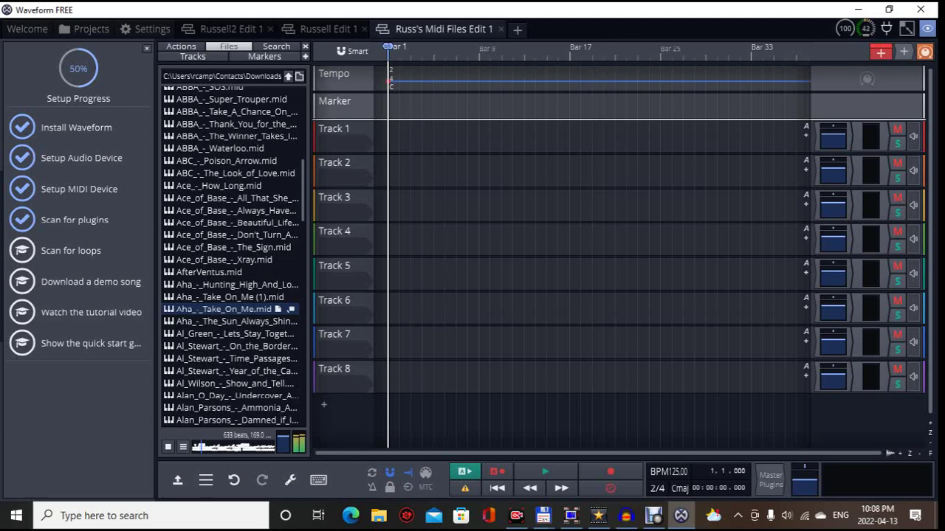
- Preview the Ace of Base file The Sign, Al Stewart's Year of the Cat and Al Green's Lets Stay Together
{"action": "scroll", "coordinate": [230, 255], "scroll_direction": "up", "scroll_amount": 1}
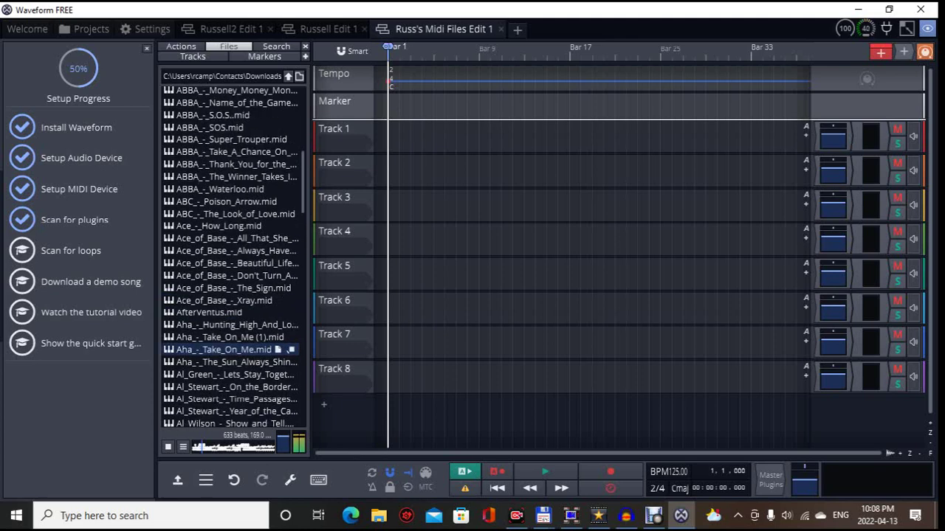
{"action": "scroll", "coordinate": [230, 257], "scroll_direction": "down", "scroll_amount": 2}
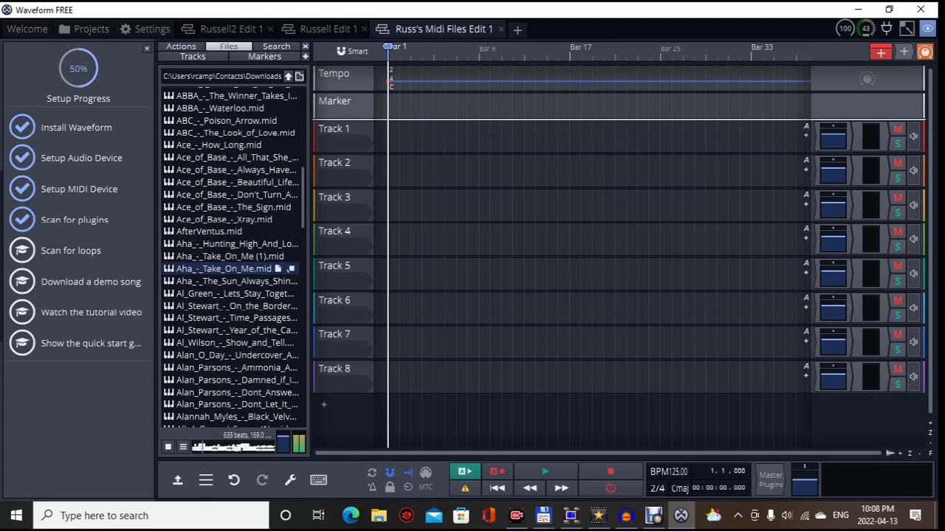
{"action": "left_click", "coordinate": [279, 207]}
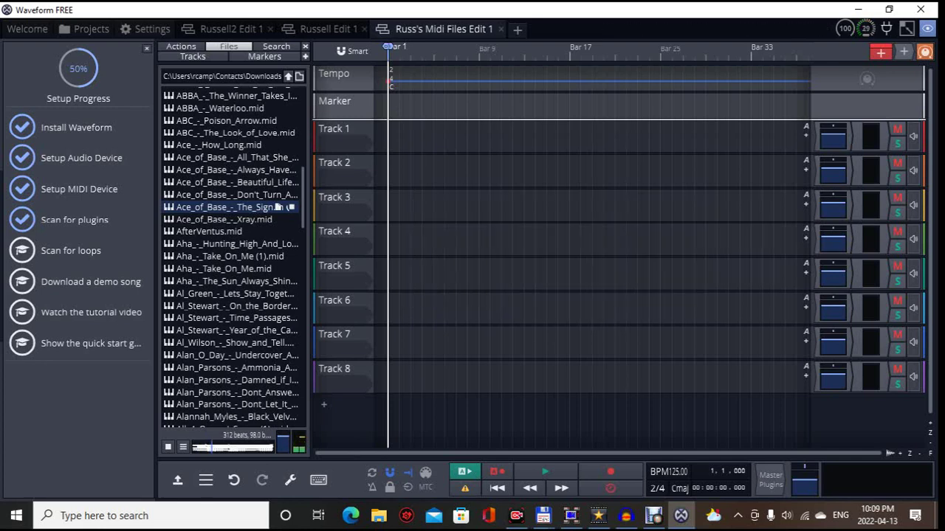
{"action": "scroll", "coordinate": [278, 208], "scroll_direction": "up", "scroll_amount": 1}
{"action": "left_click", "coordinate": [279, 371]}
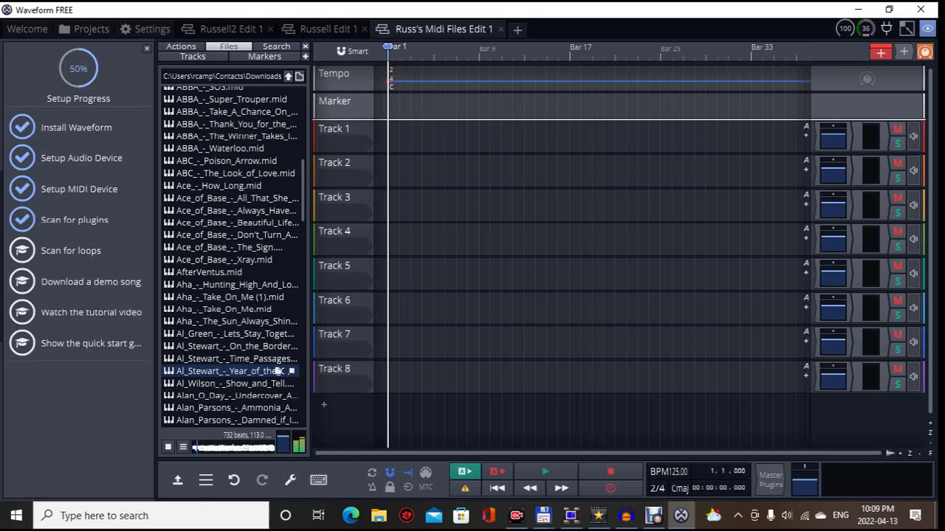
{"action": "mouse_move", "coordinate": [591, 328]}
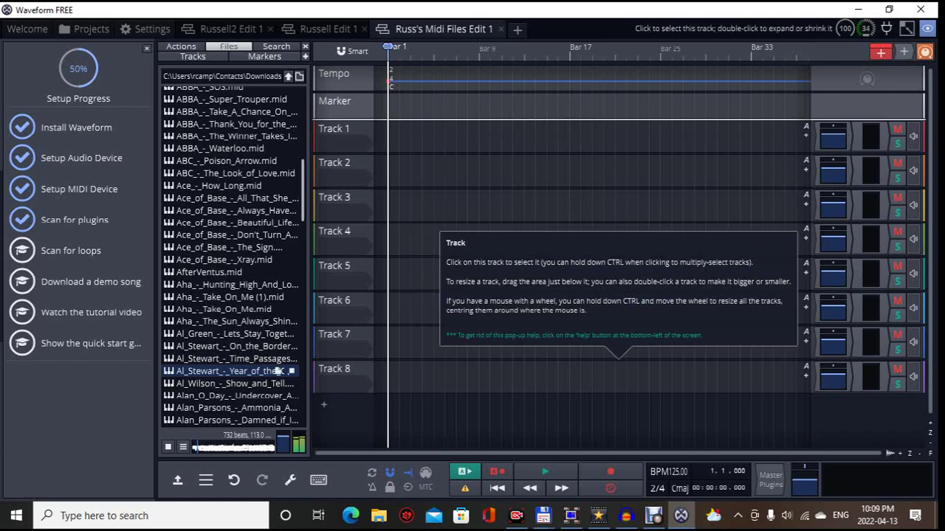
{"action": "left_click", "coordinate": [279, 334]}
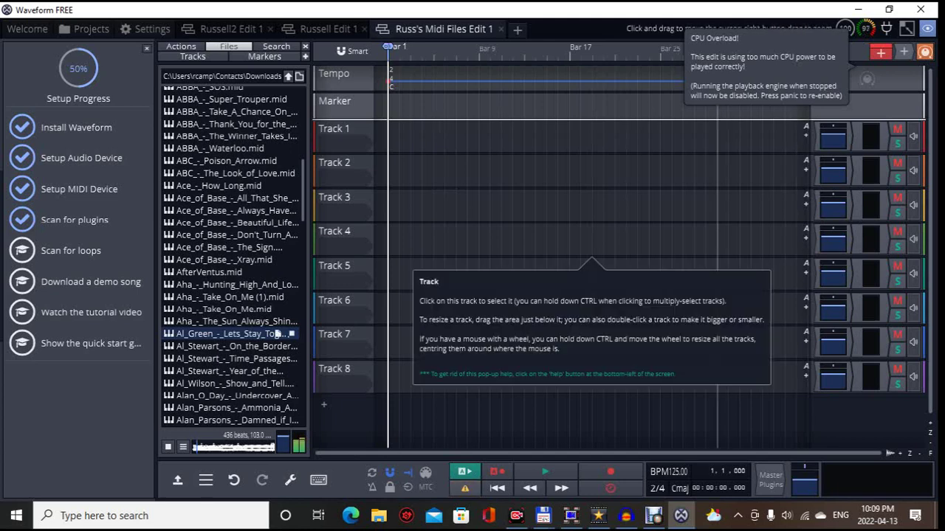
- Start and stop the edit's playback to end the file preview, and minimize the Waveform window
{"action": "key", "text": "space"}
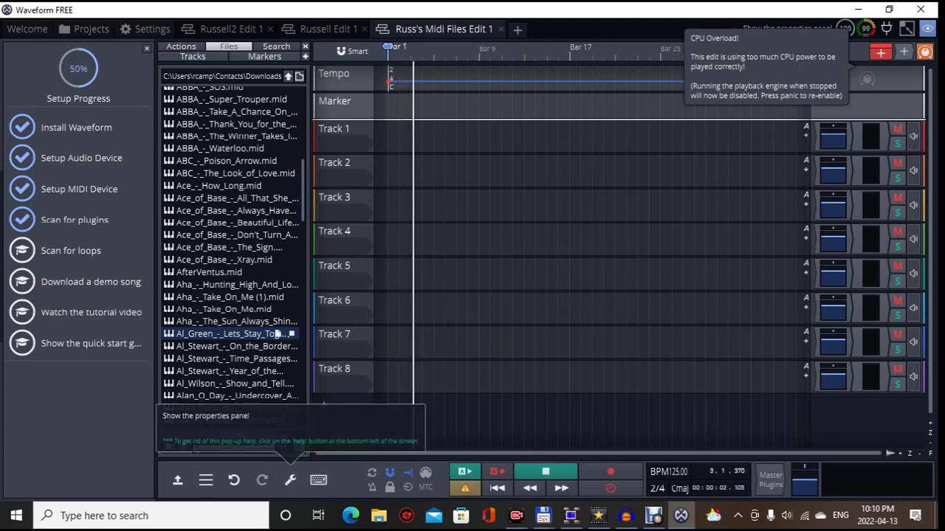
{"action": "key", "text": "space"}
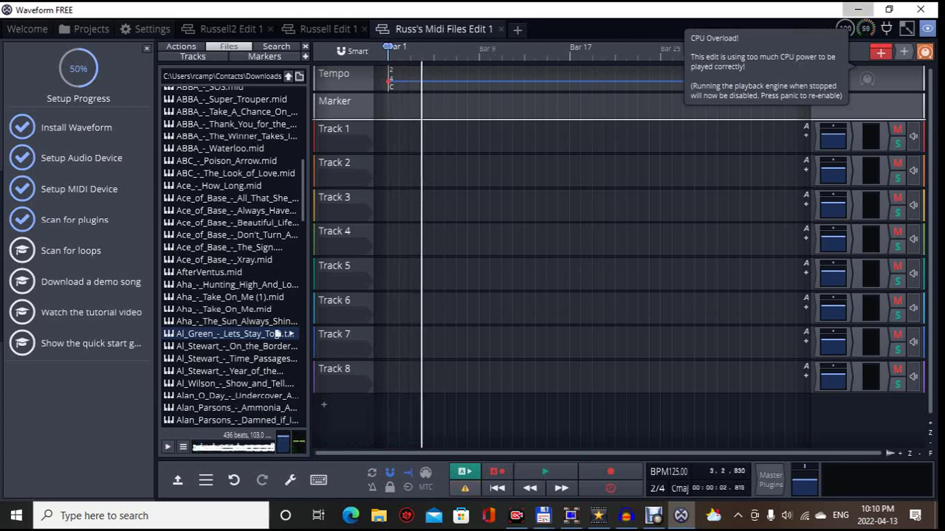
{"action": "left_click", "coordinate": [857, 10]}
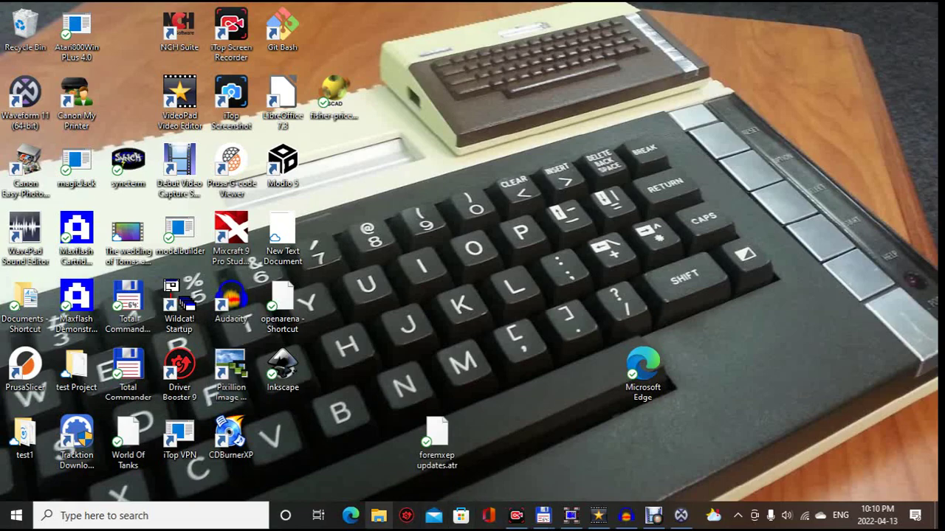
- Switch to Microsoft Edge and go to midiworld.com
{"action": "left_click", "coordinate": [350, 516]}
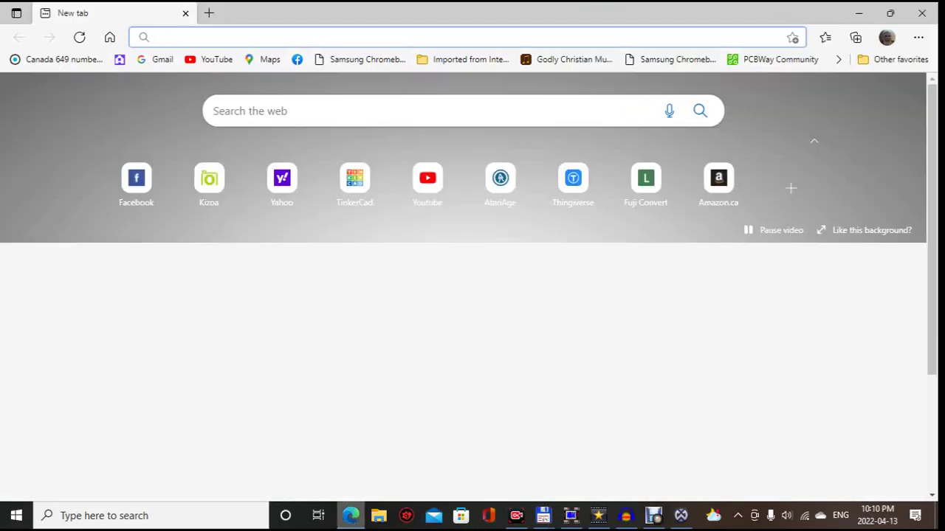
{"action": "type", "text": "midi"}
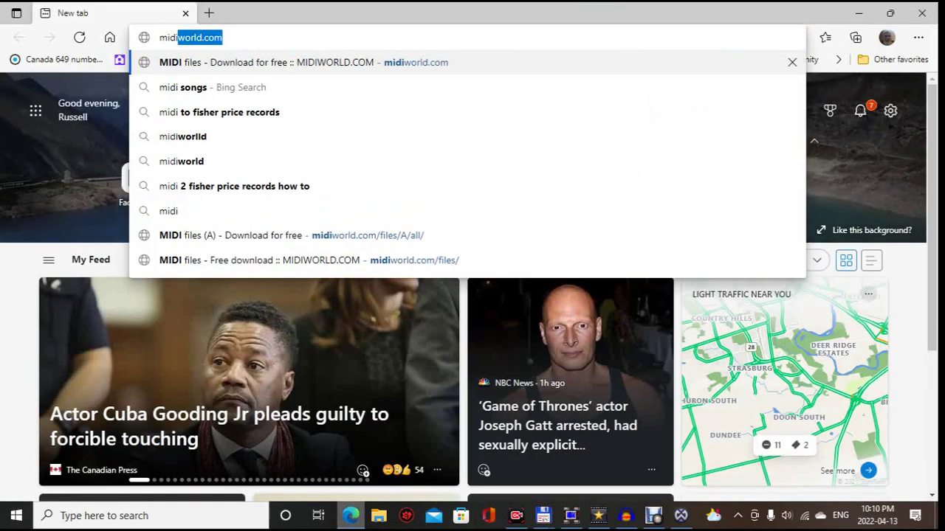
{"action": "type", "text": "world"}
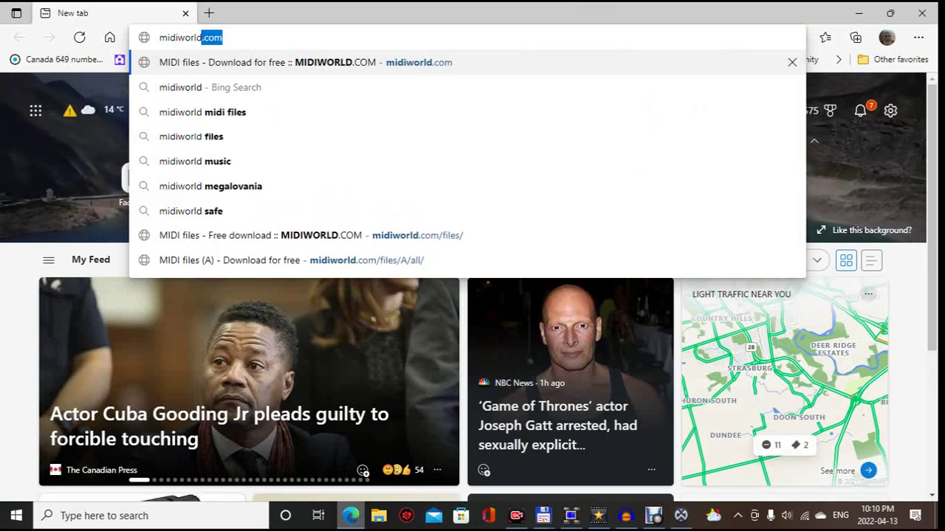
{"action": "key", "text": "Return"}
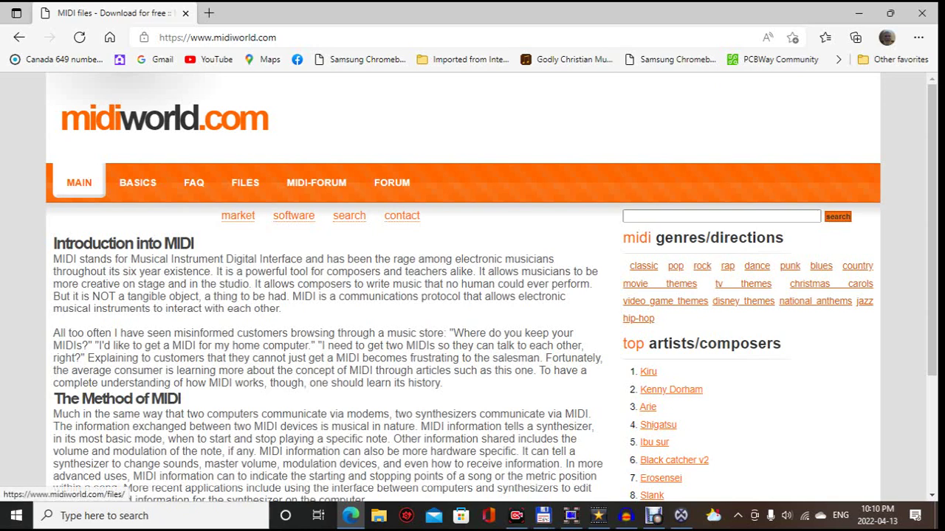
- Go to the site's MIDI files and open Bette Midler's page from the artists under B
{"action": "left_click", "coordinate": [245, 183]}
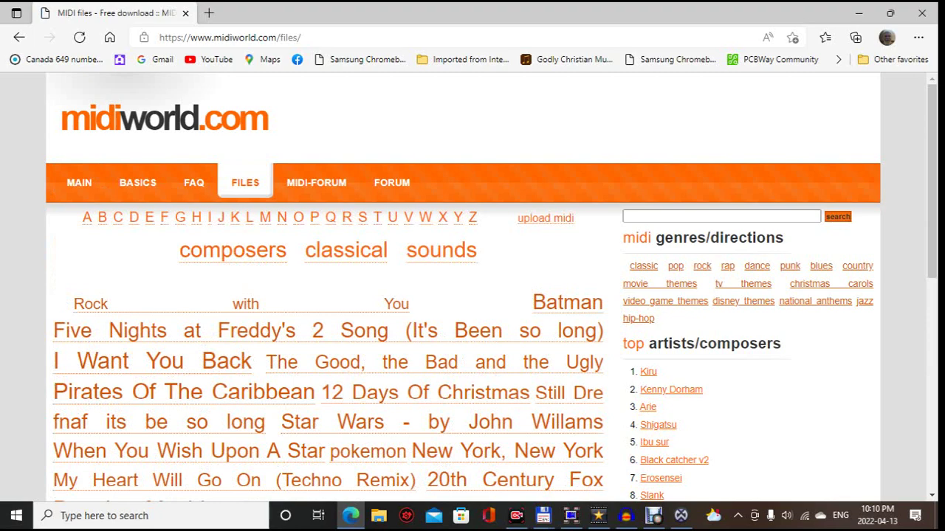
{"action": "left_click", "coordinate": [101, 217]}
{"action": "scroll", "coordinate": [472, 288], "scroll_direction": "down", "scroll_amount": 3}
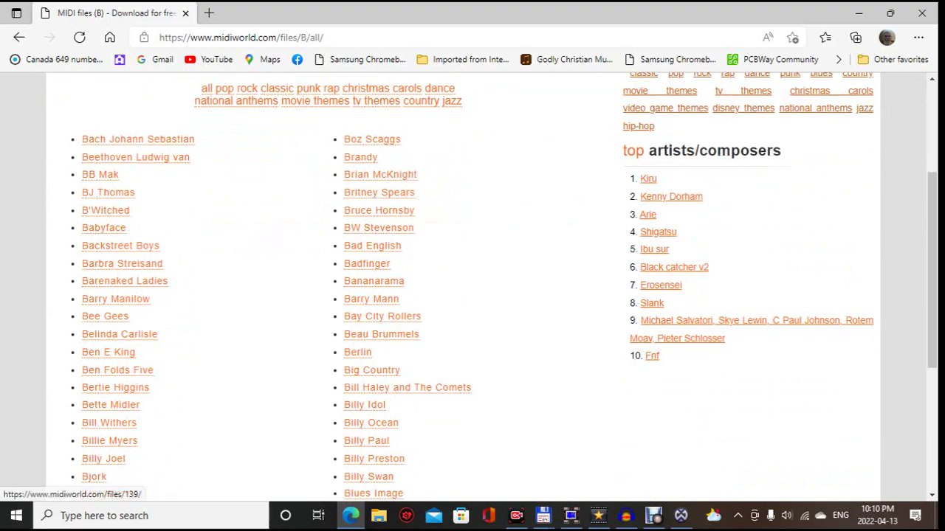
{"action": "left_click", "coordinate": [111, 405]}
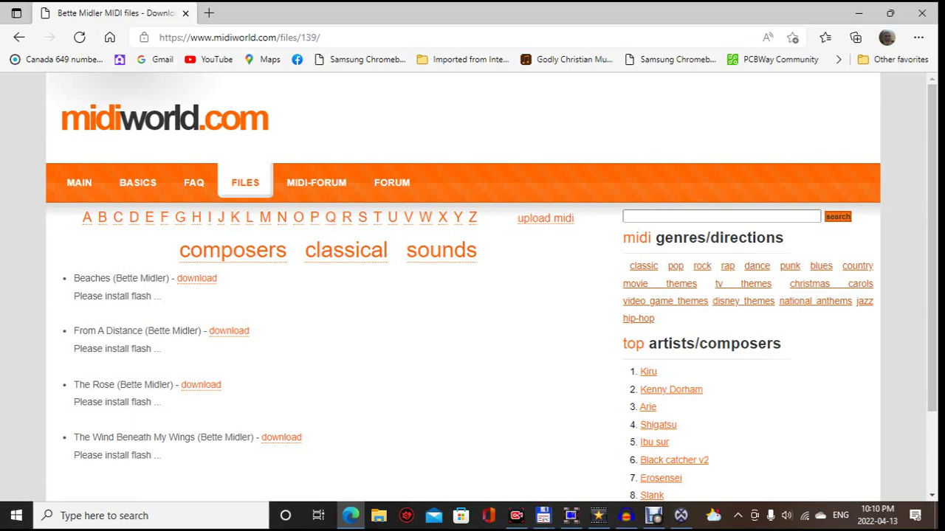
- Download and save the MIDI file of Bette Midler's The Wind Beneath My Wings
{"action": "left_click", "coordinate": [197, 279]}
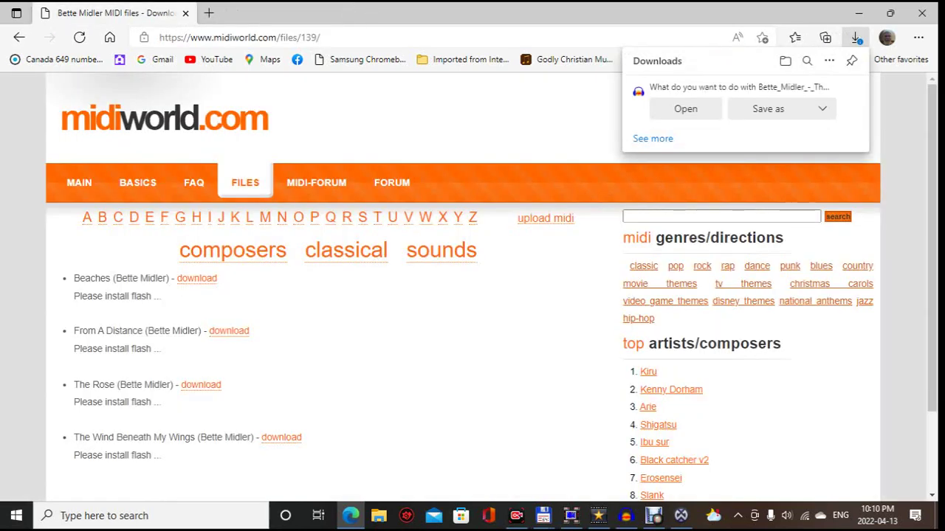
{"action": "left_click", "coordinate": [822, 109]}
{"action": "left_click", "coordinate": [800, 132]}
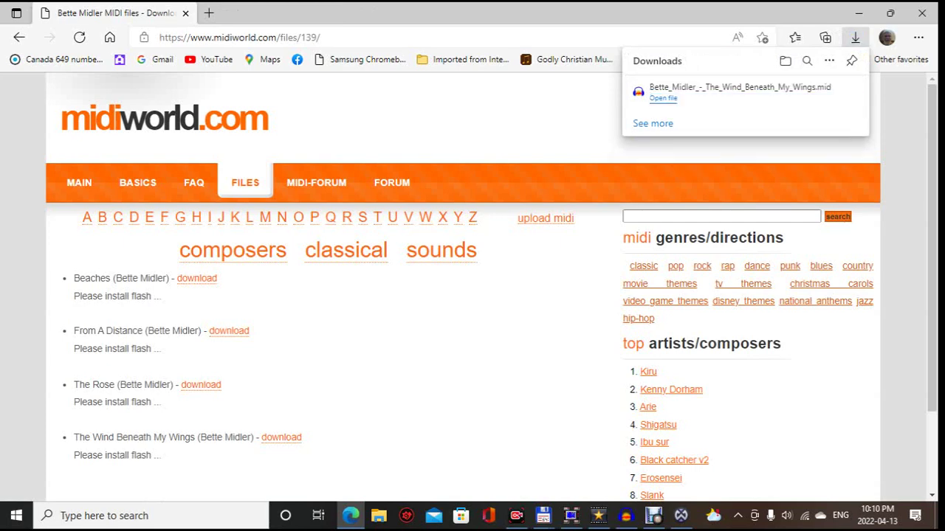
- Play the downloaded Bette_Midler_-_The_Wind_Beneath_My_Wings.mid in Audacity, and close the project without saving
{"action": "mouse_move", "coordinate": [738, 92]}
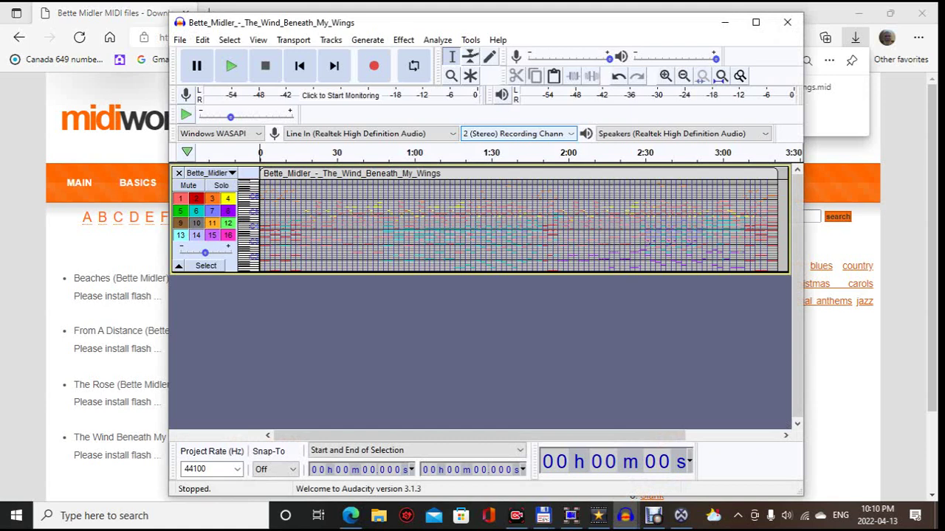
{"action": "key", "text": "space"}
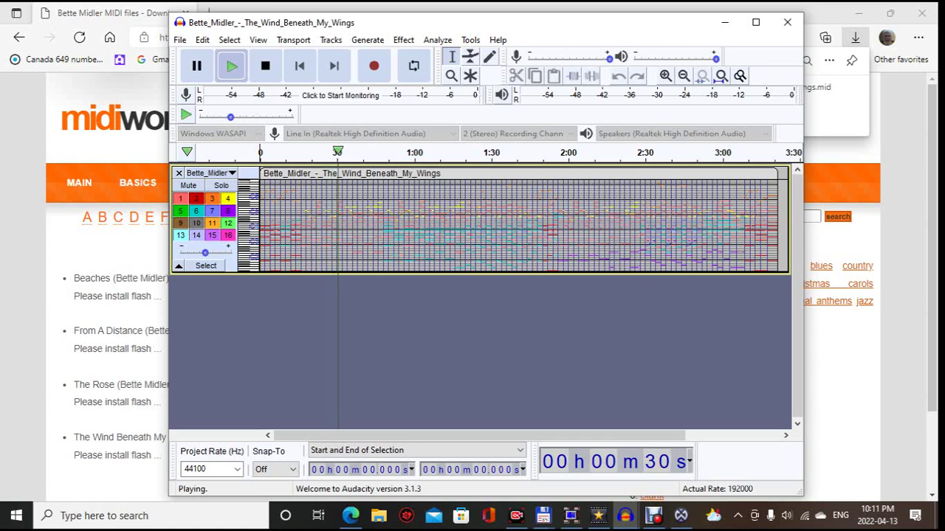
{"action": "key", "text": "space"}
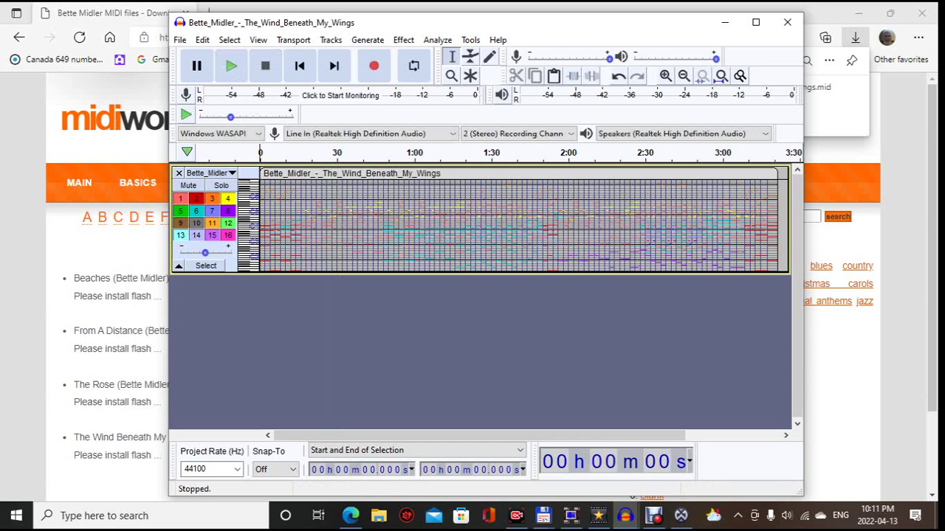
{"action": "left_click", "coordinate": [787, 22]}
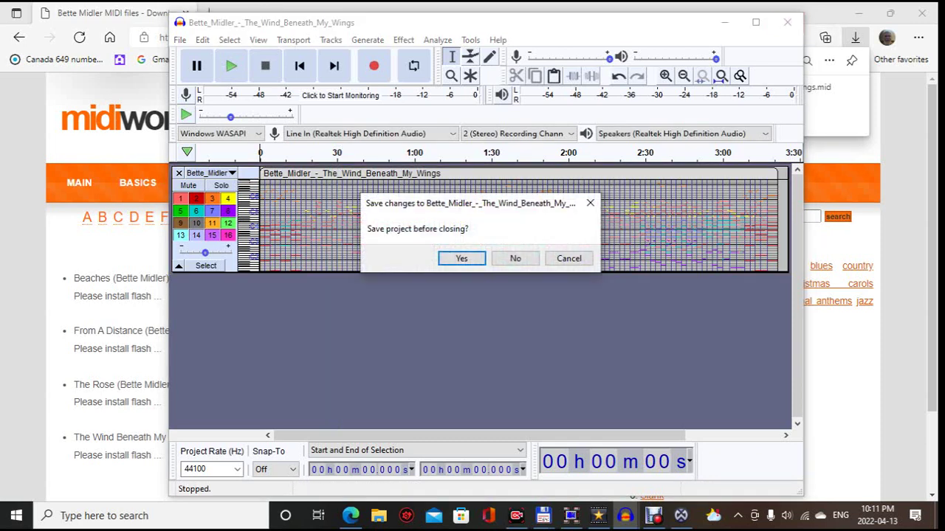
{"action": "left_click", "coordinate": [515, 258]}
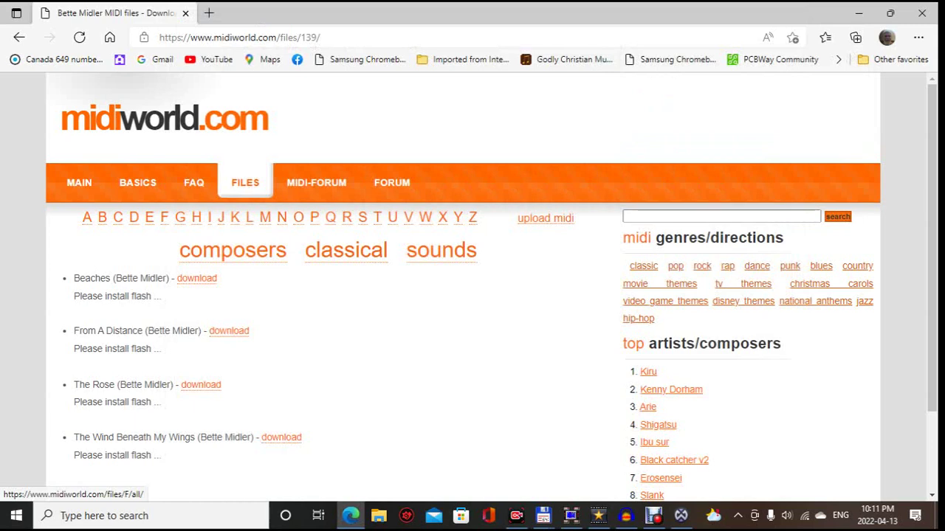
- Open the Earth Wind & Fire page from the artists under E and look through its downloadable songs
{"action": "left_click", "coordinate": [149, 217]}
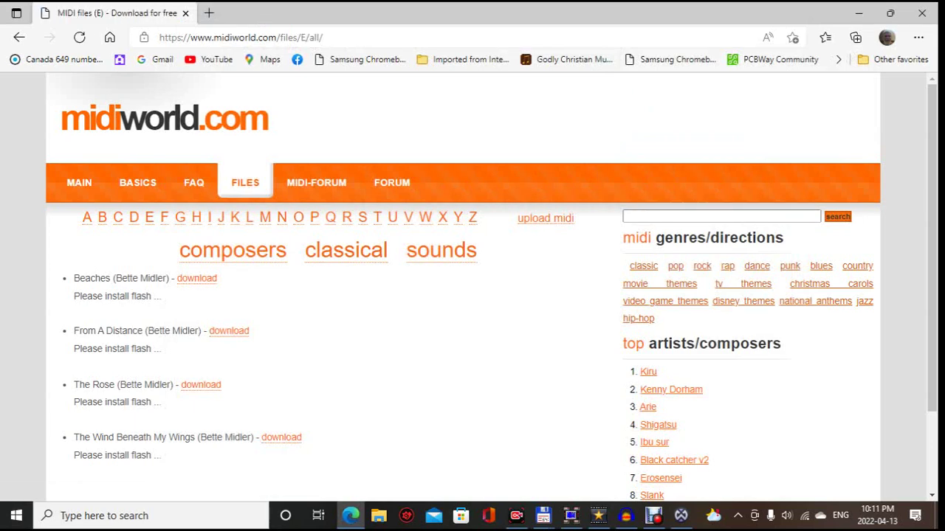
{"action": "scroll", "coordinate": [473, 296], "scroll_direction": "down", "scroll_amount": 2}
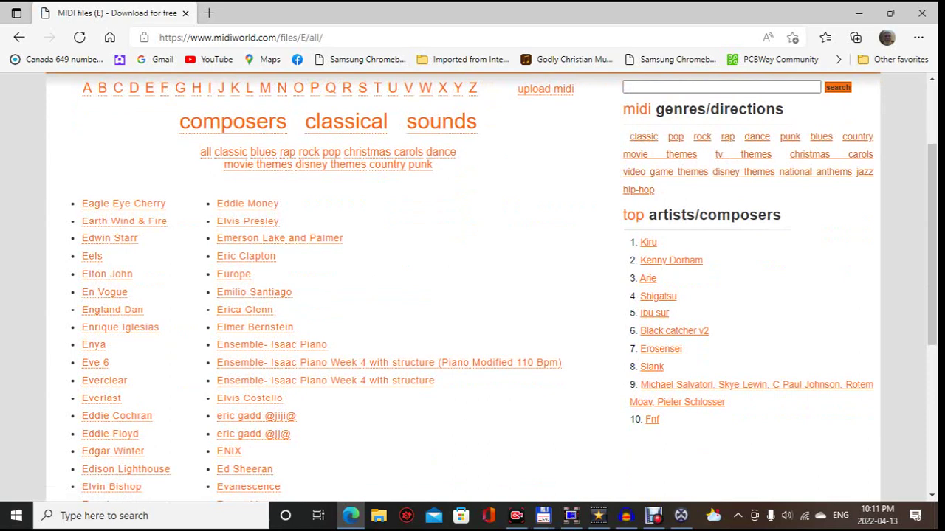
{"action": "left_click", "coordinate": [124, 221]}
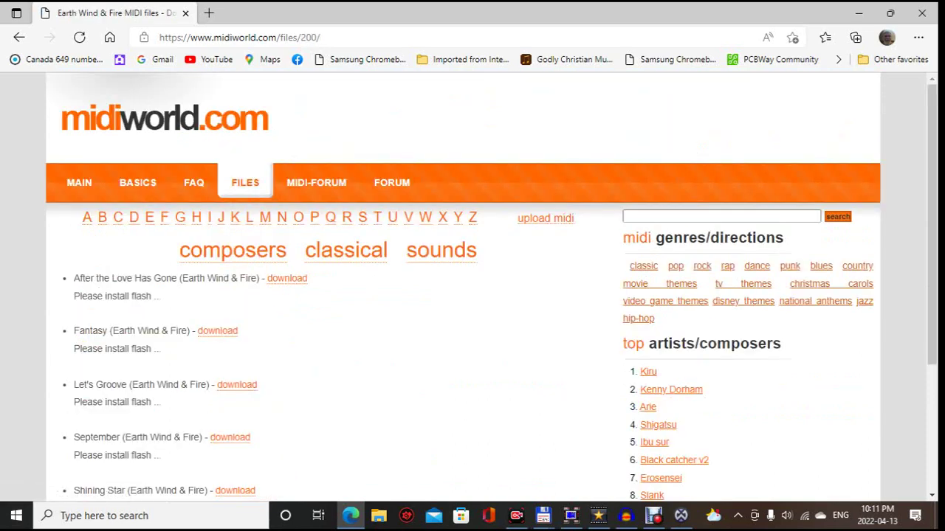
{"action": "scroll", "coordinate": [472, 295], "scroll_direction": "down", "scroll_amount": 1}
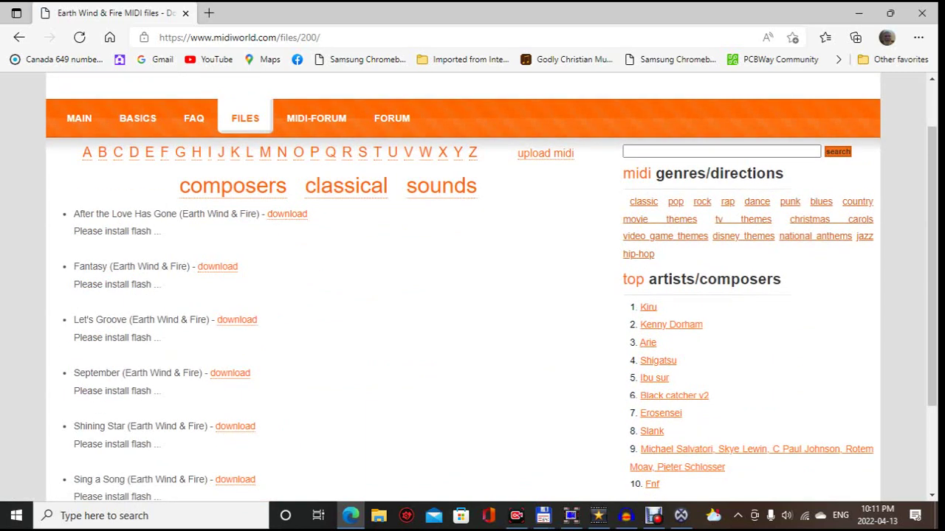
{"action": "scroll", "coordinate": [472, 296], "scroll_direction": "down", "scroll_amount": 2}
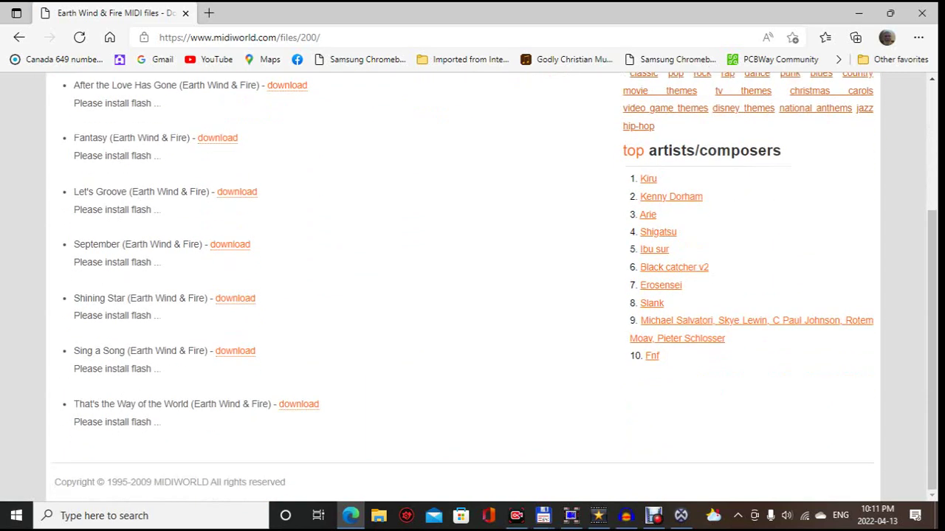
- Download Earth Wind & Fire's Sing a Song MIDI file, open it in Audacity, and play it
{"action": "left_click", "coordinate": [298, 404]}
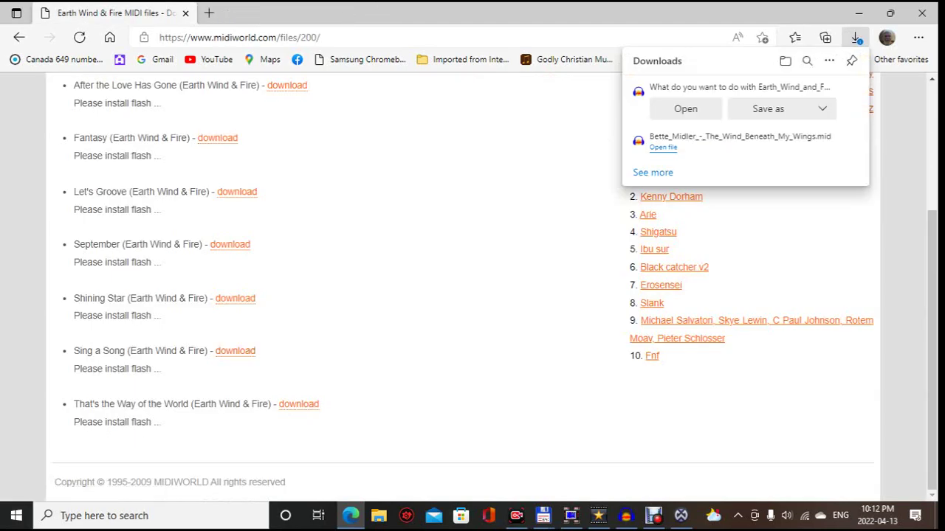
{"action": "left_click", "coordinate": [685, 108]}
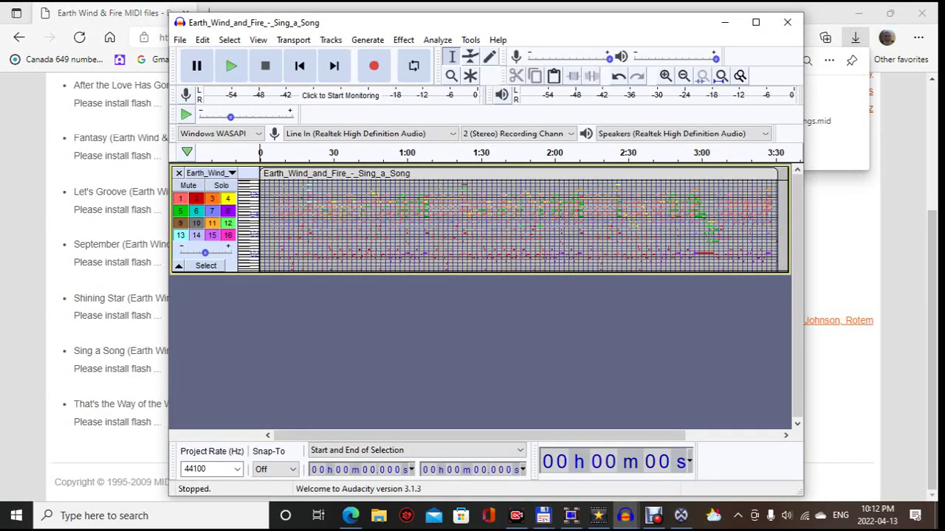
{"action": "key", "text": "space"}
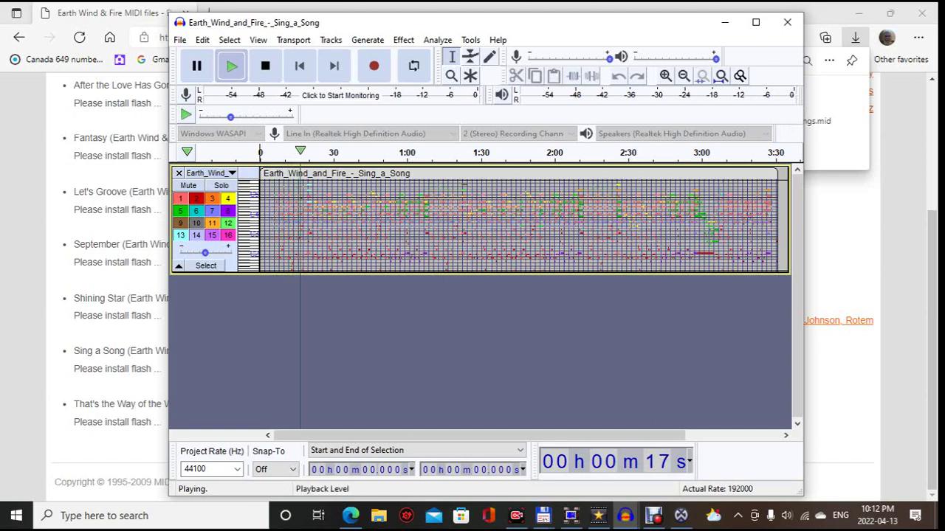
{"action": "left_click", "coordinate": [724, 22]}
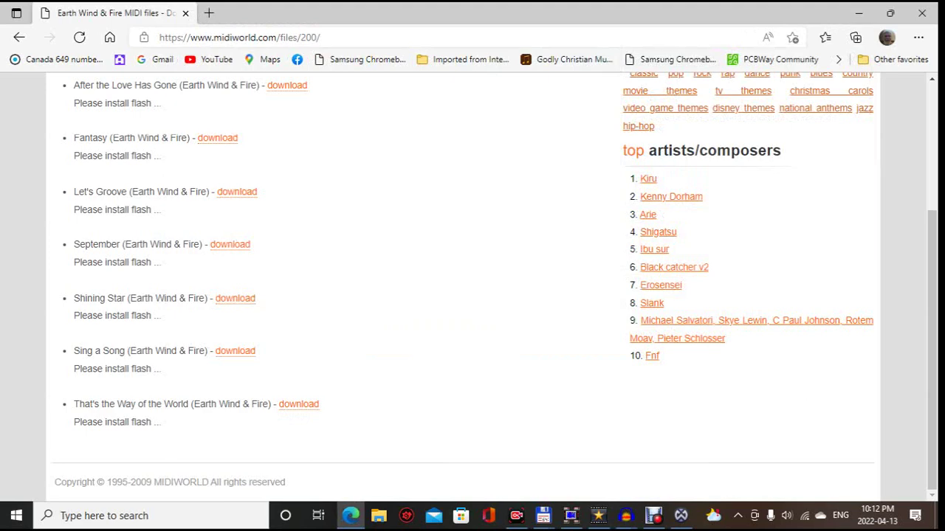
- Find Fats Domino's page among the artists under F and open the Blueberry Hill MIDI file in Audacity
{"action": "scroll", "coordinate": [472, 288], "scroll_direction": "up", "scroll_amount": 3}
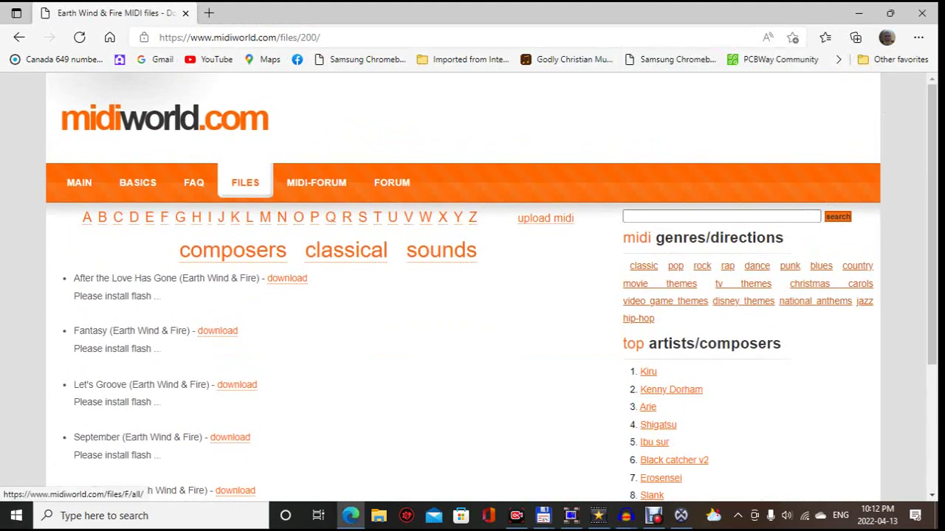
{"action": "left_click", "coordinate": [164, 217]}
{"action": "scroll", "coordinate": [472, 287], "scroll_direction": "down", "scroll_amount": 3}
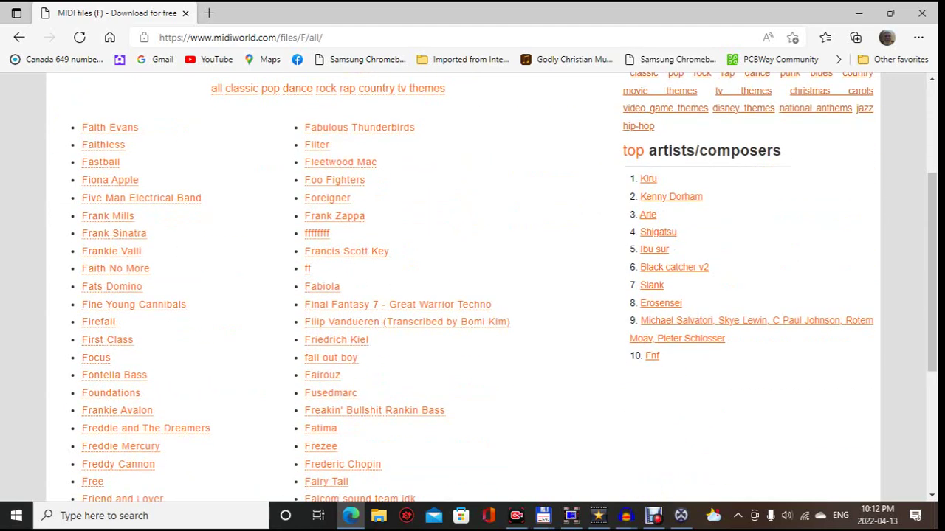
{"action": "left_click", "coordinate": [111, 287]}
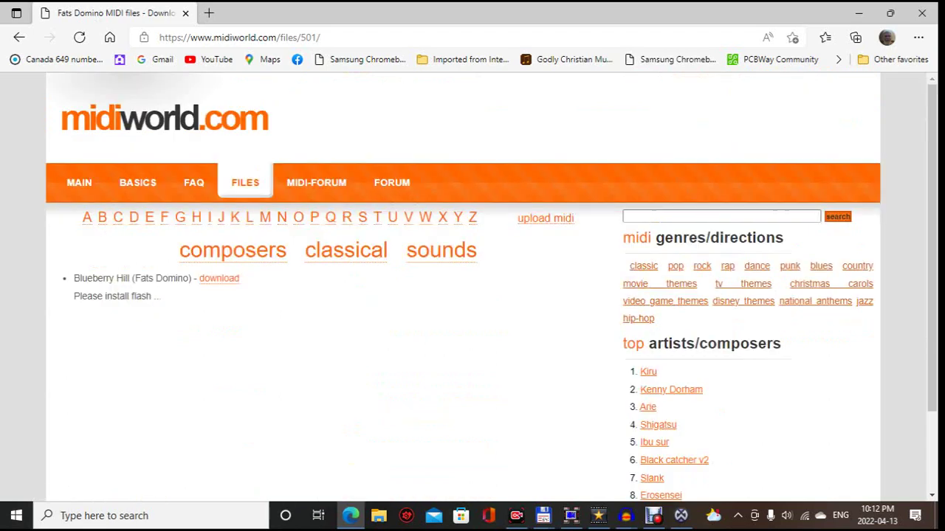
{"action": "left_click", "coordinate": [219, 278]}
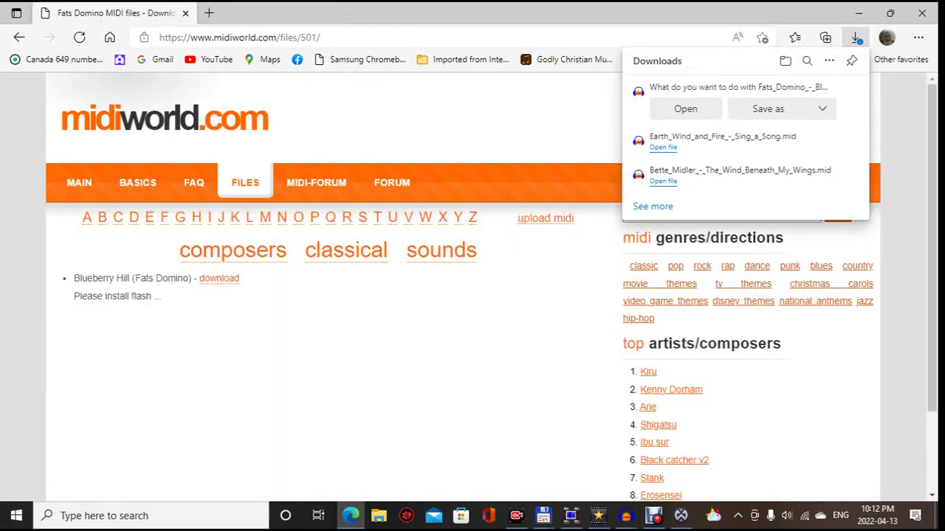
{"action": "left_click", "coordinate": [685, 108]}
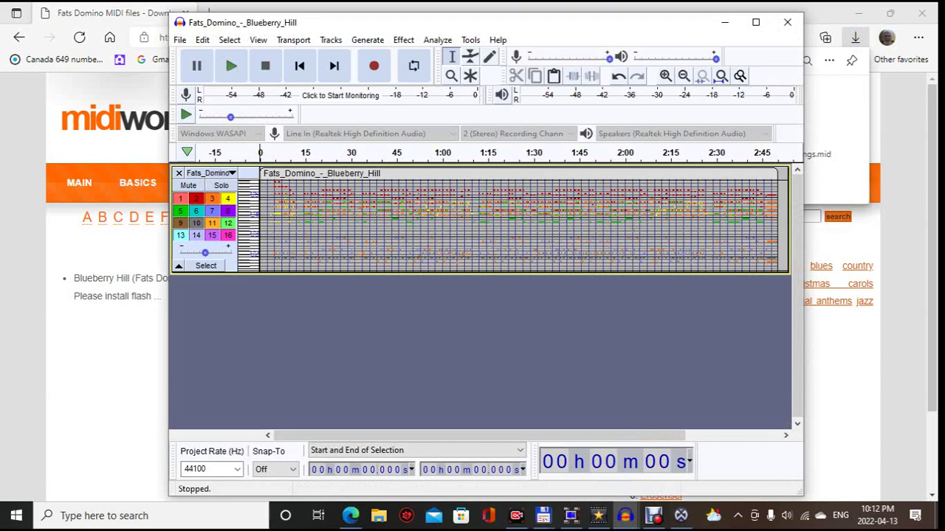
- Switch to the Earth_Wind_and_Fire_-_Sing_a_Song project and stop its playback
{"action": "mouse_move", "coordinate": [626, 516]}
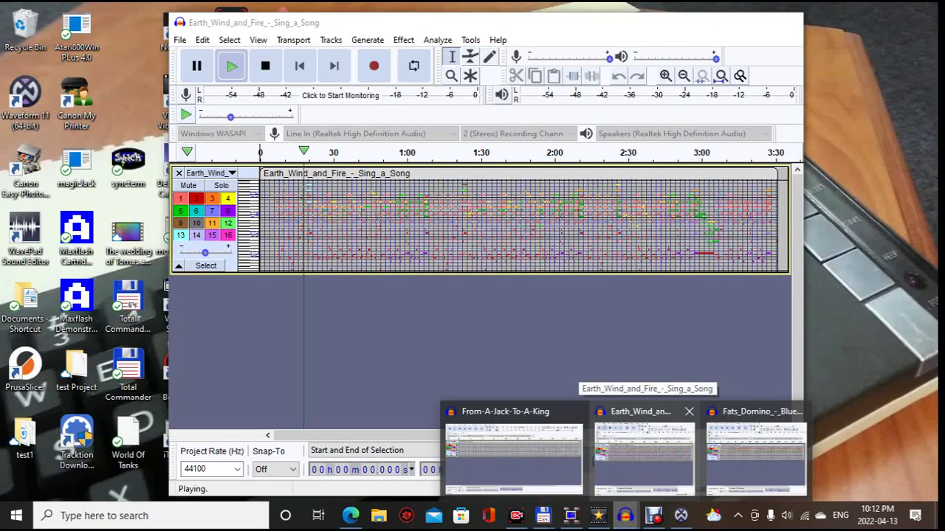
{"action": "left_click", "coordinate": [644, 454]}
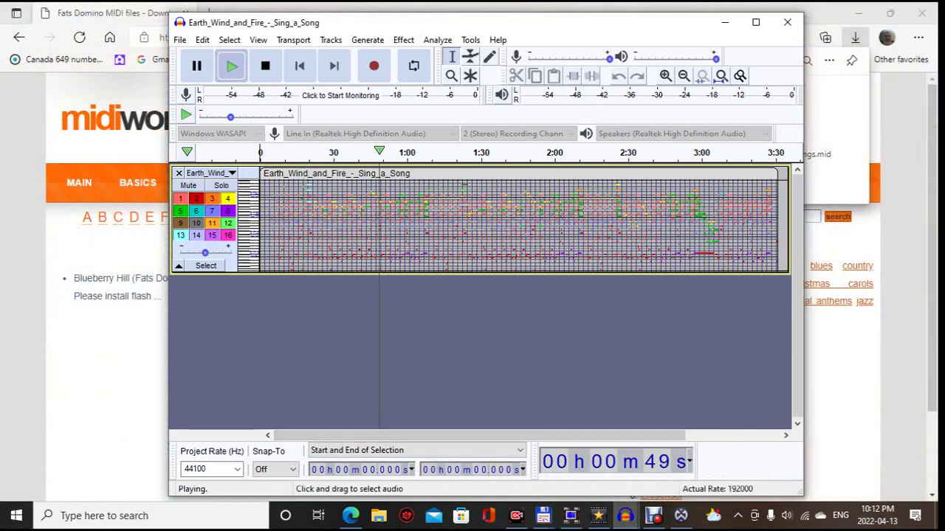
{"action": "left_click", "coordinate": [265, 66]}
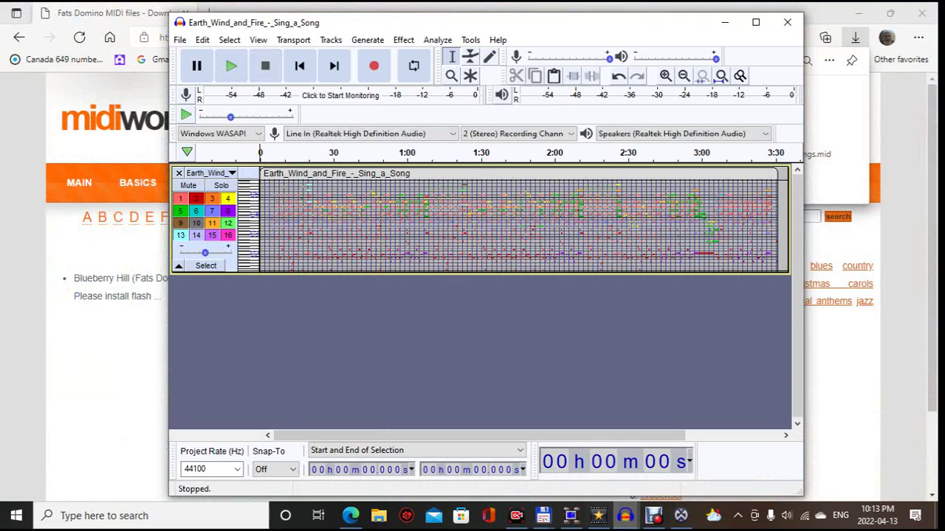
- Play the Fats_Domino_-_Blueberry_Hill project and close it without saving
{"action": "left_click", "coordinate": [625, 516]}
{"action": "left_click", "coordinate": [756, 454]}
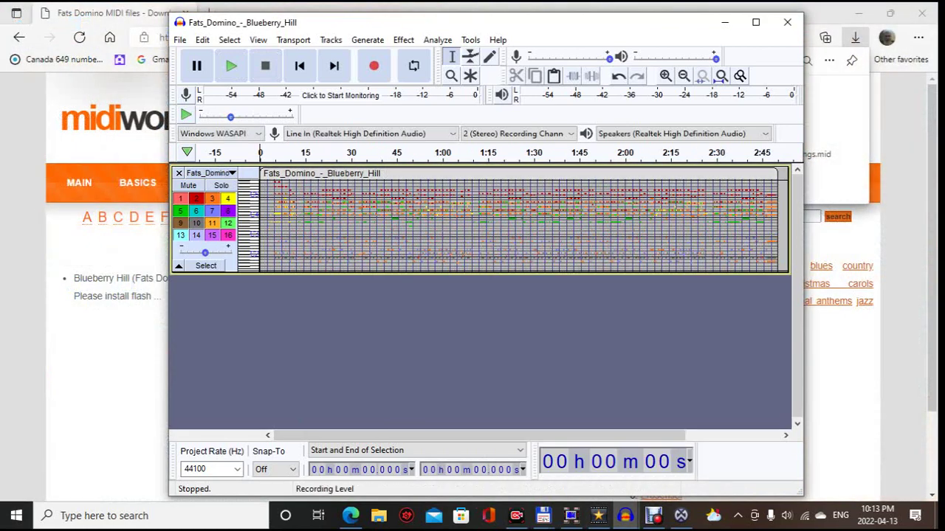
{"action": "left_click", "coordinate": [232, 68]}
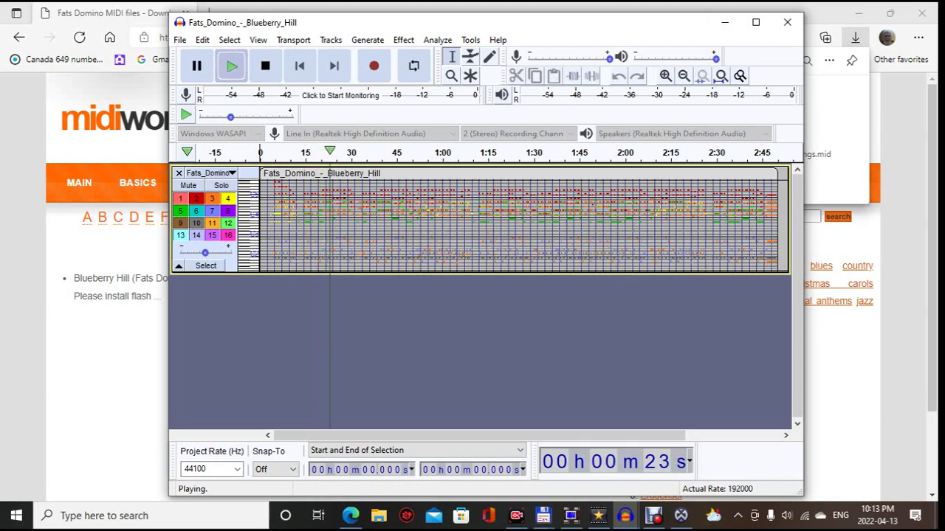
{"action": "key", "text": "ctrl+w"}
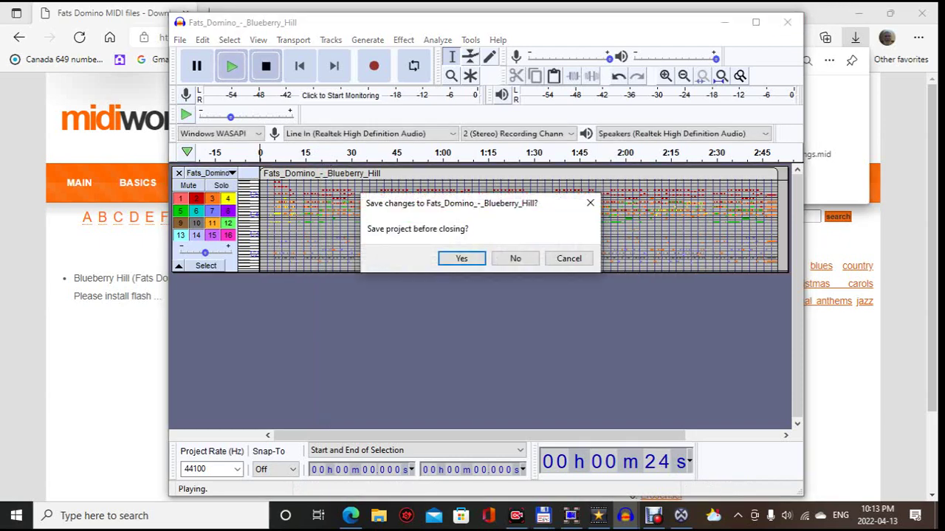
{"action": "key", "text": "Tab"}
{"action": "key", "text": "Return"}
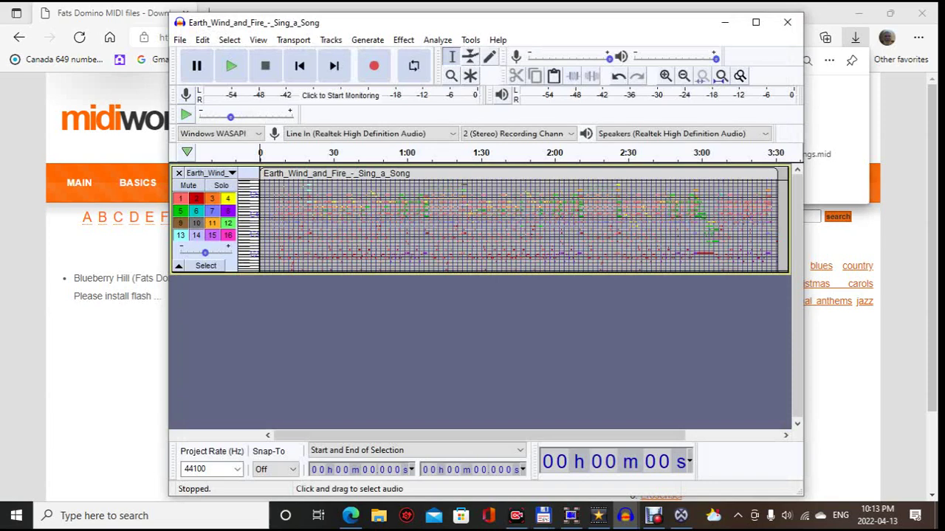
- Close the Earth_Wind_and_Fire_-_Sing_a_Song project without saving and close the browser
{"action": "left_click", "coordinate": [787, 23]}
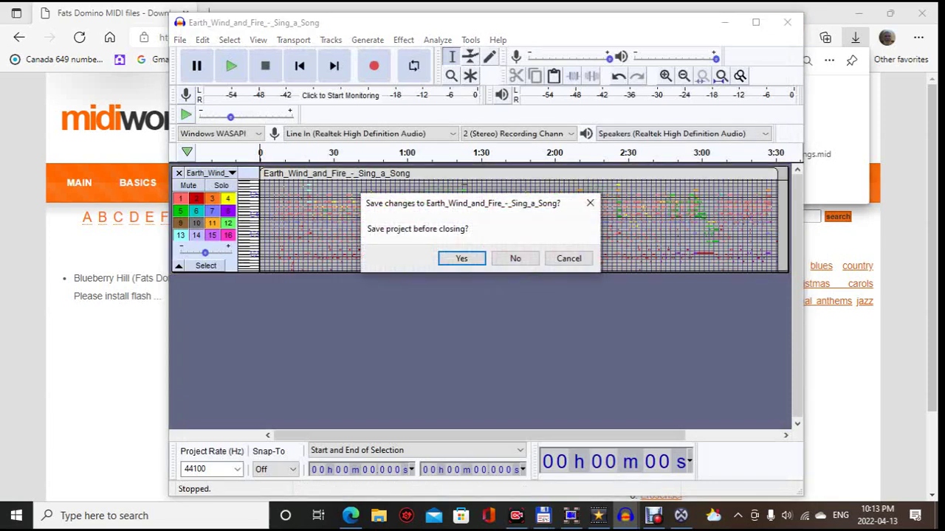
{"action": "key", "text": "Tab"}
{"action": "key", "text": "Return"}
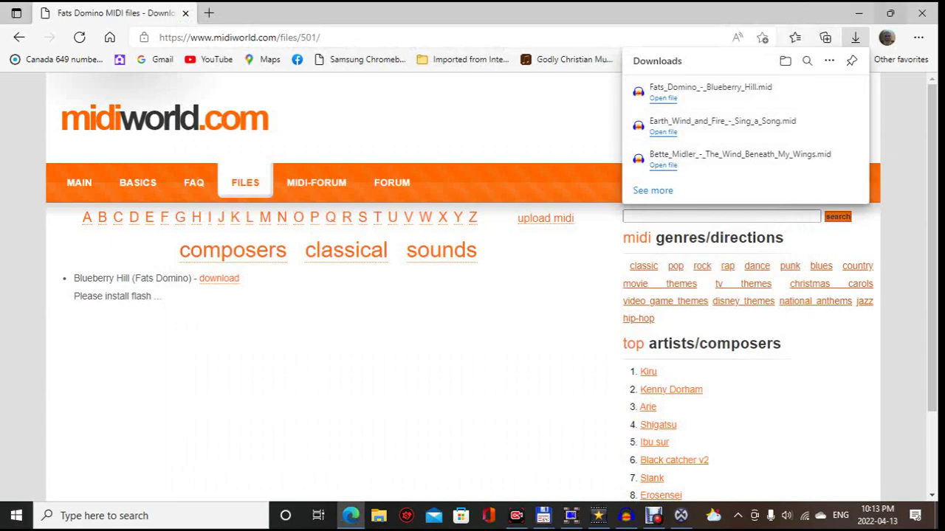
{"action": "left_click", "coordinate": [890, 13]}
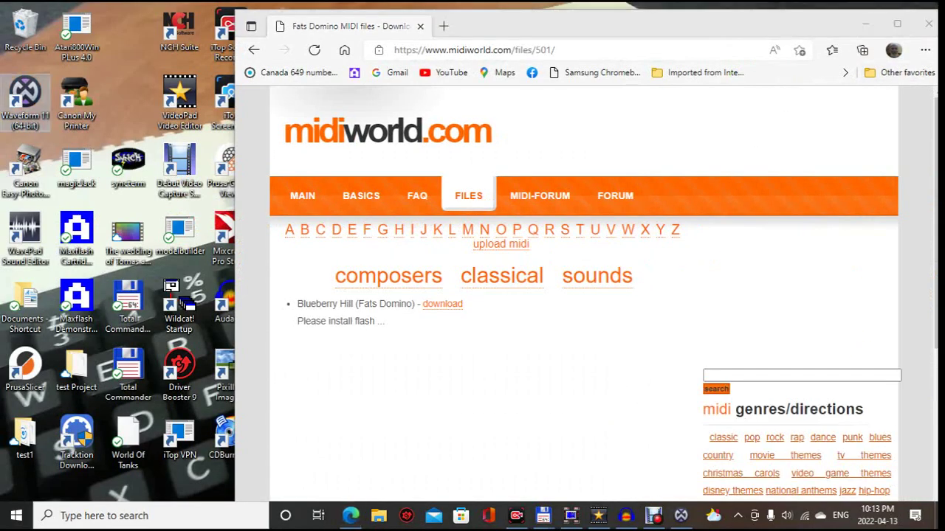
{"action": "key", "text": "alt+F4"}
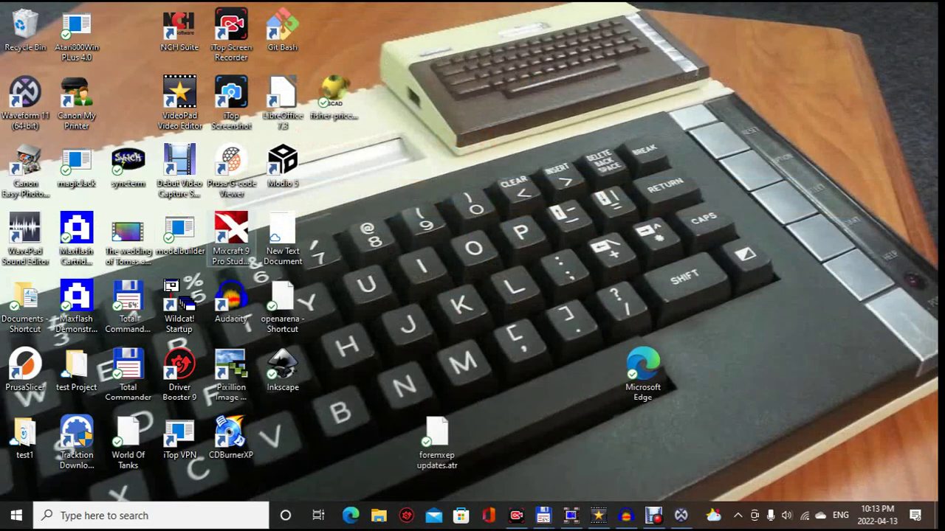
- Launch Mixcraft 9 Pro Studio and start a new project from black magic template.mx9template
{"action": "left_click", "coordinate": [231, 235]}
{"action": "double_click", "coordinate": [236, 243]}
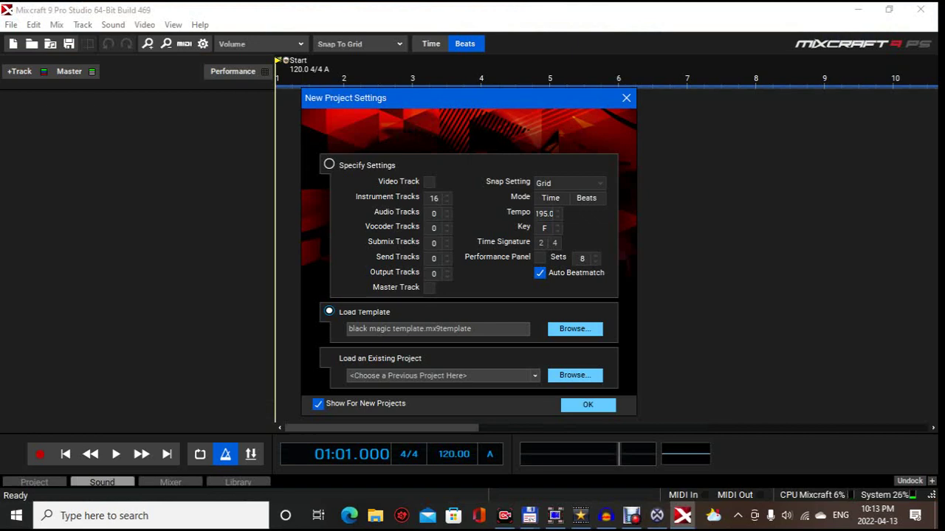
{"action": "left_click", "coordinate": [588, 405]}
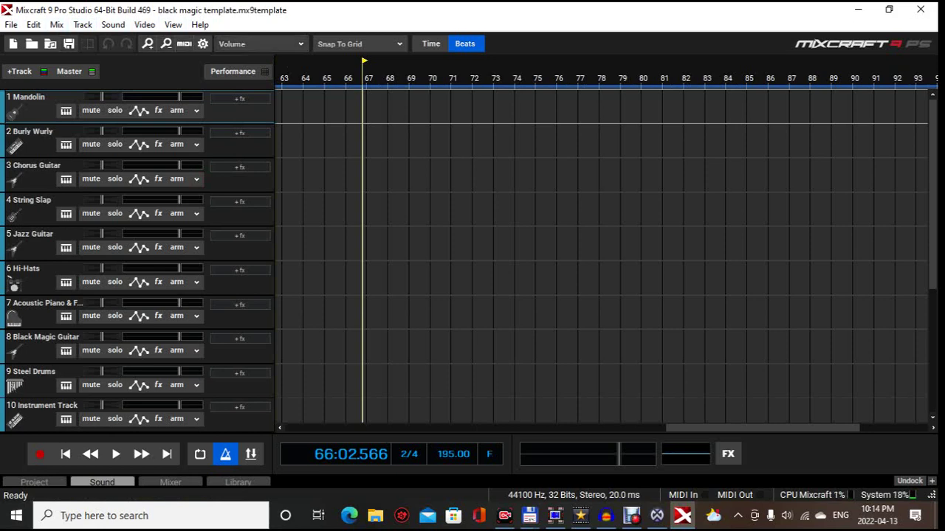
- Minimize Mixcraft and open midiworld.com in Microsoft Edge
{"action": "left_click", "coordinate": [858, 10]}
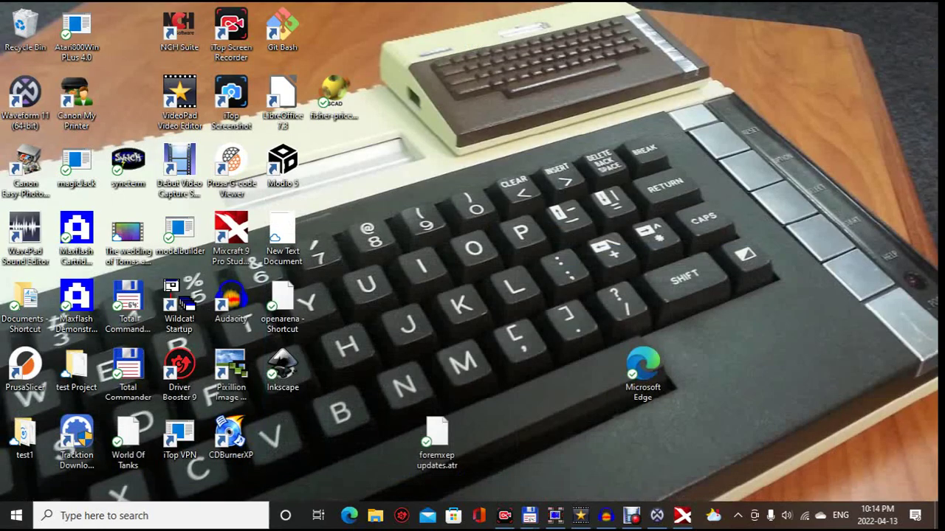
{"action": "double_click", "coordinate": [643, 367]}
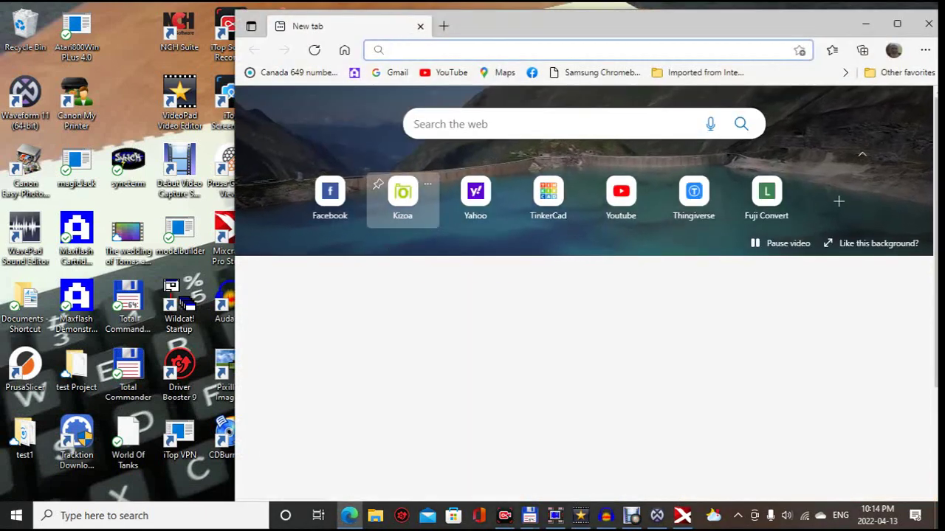
{"action": "type", "text": "midiwor"}
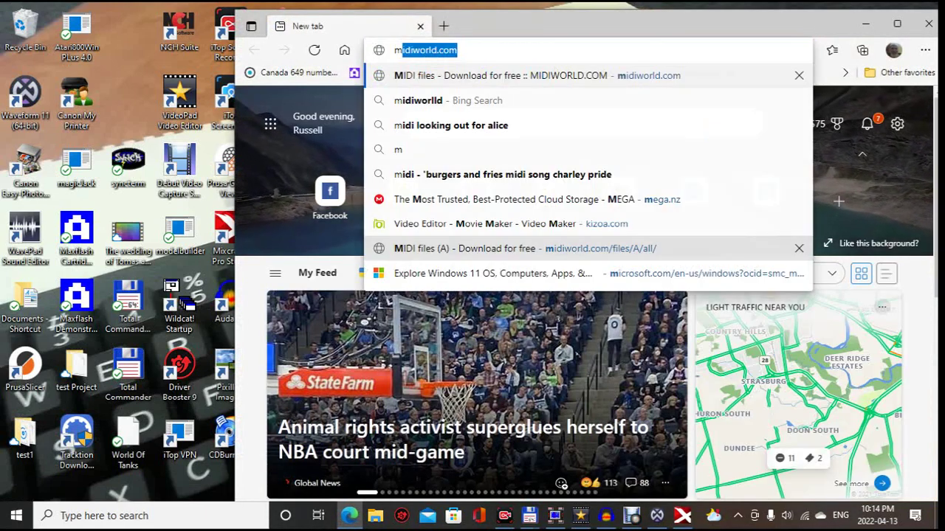
{"action": "type", "text": "ld"}
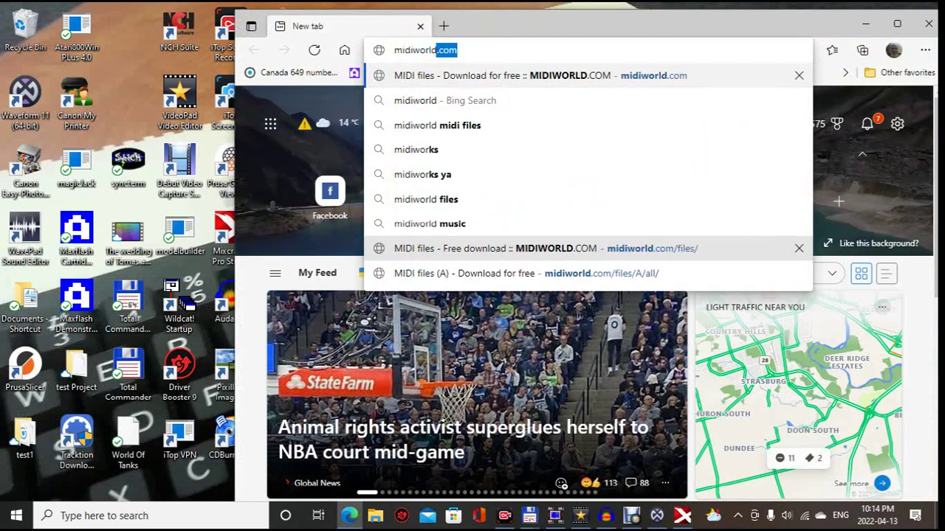
{"action": "key", "text": "Return"}
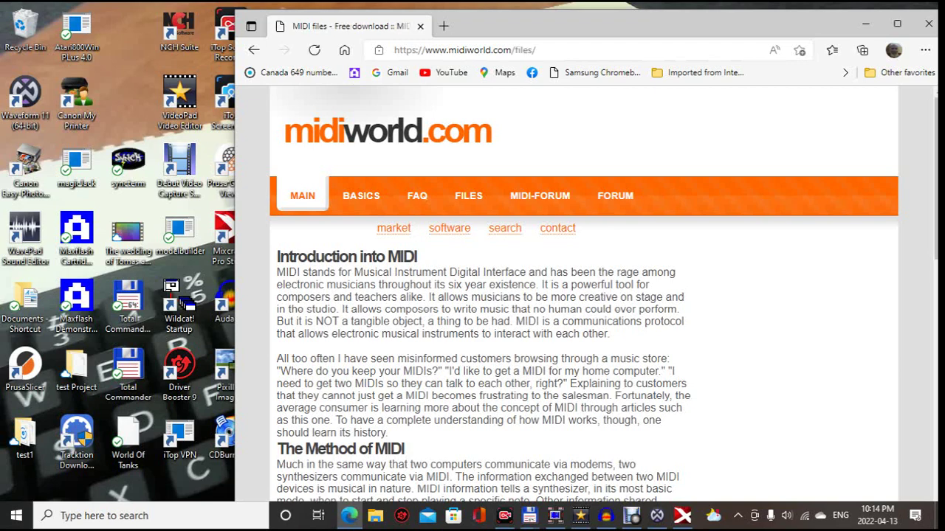
- Go to the site's MIDI files and open Rose Royce's page from the artists under R
{"action": "left_click", "coordinate": [548, 229]}
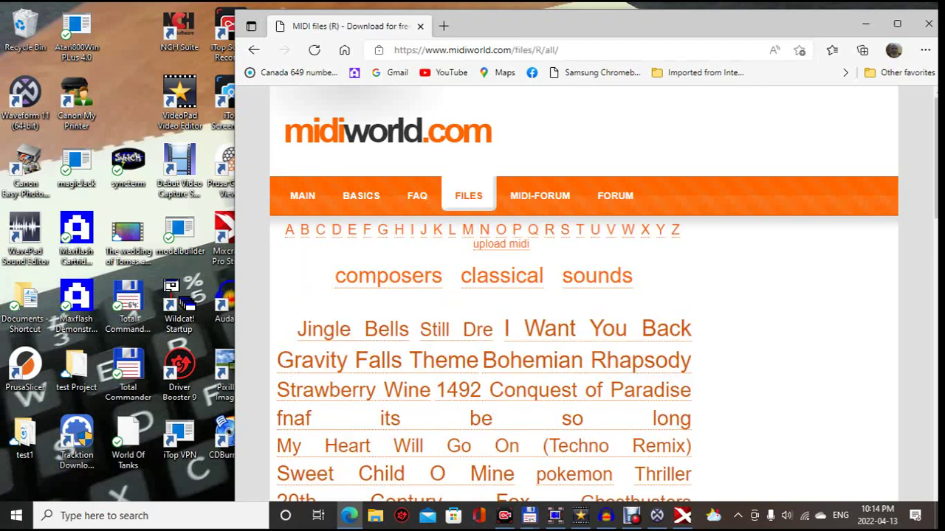
{"action": "scroll", "coordinate": [583, 296], "scroll_direction": "down", "scroll_amount": 2}
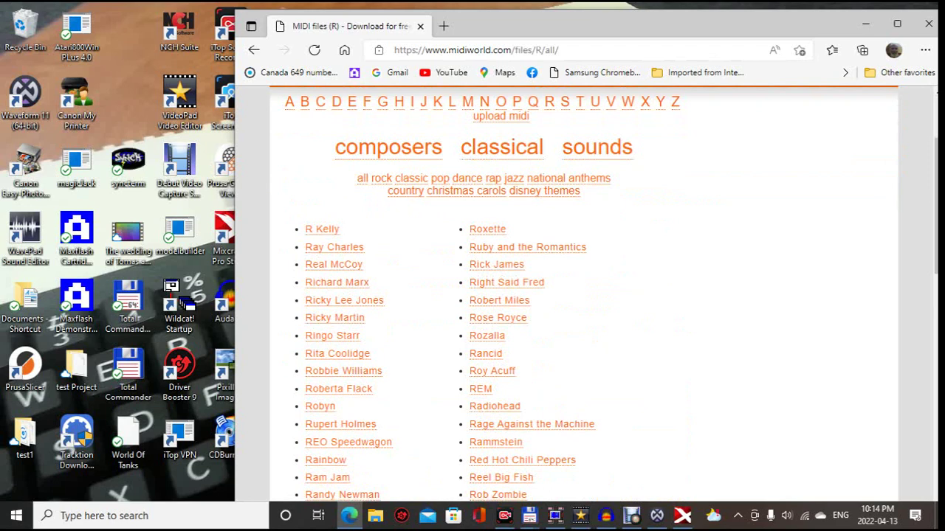
{"action": "left_click", "coordinate": [497, 318]}
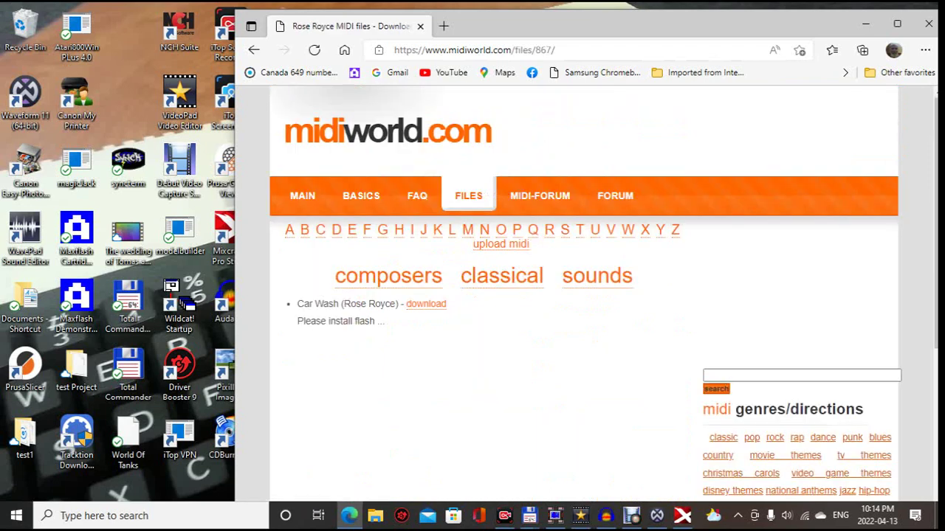
- Download and save Rose Royce's Car Wash MIDI file, and return to the Mixcraft project
{"action": "left_click", "coordinate": [425, 303]}
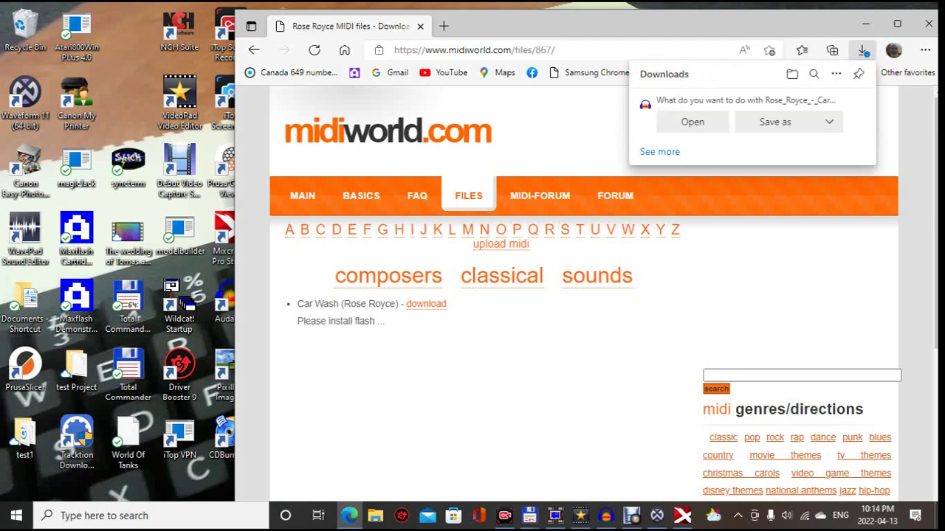
{"action": "left_click", "coordinate": [829, 121]}
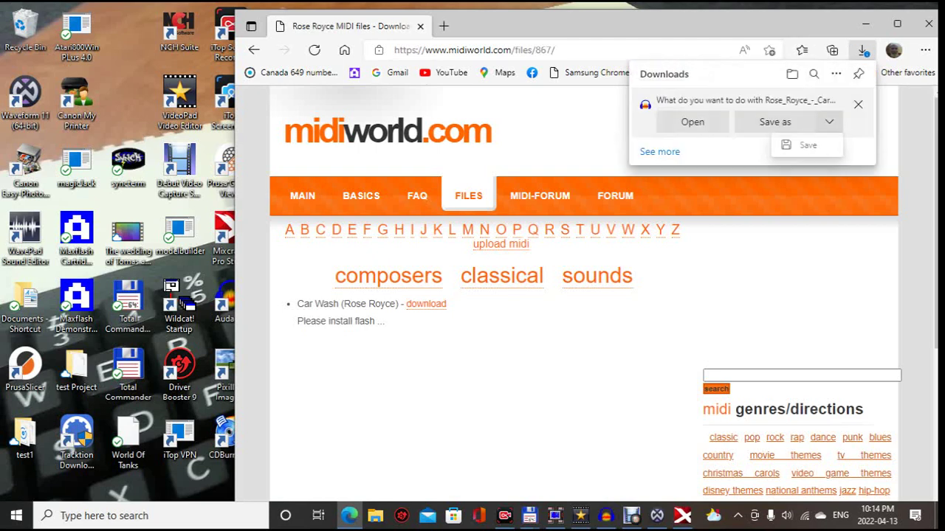
{"action": "left_click", "coordinate": [798, 145]}
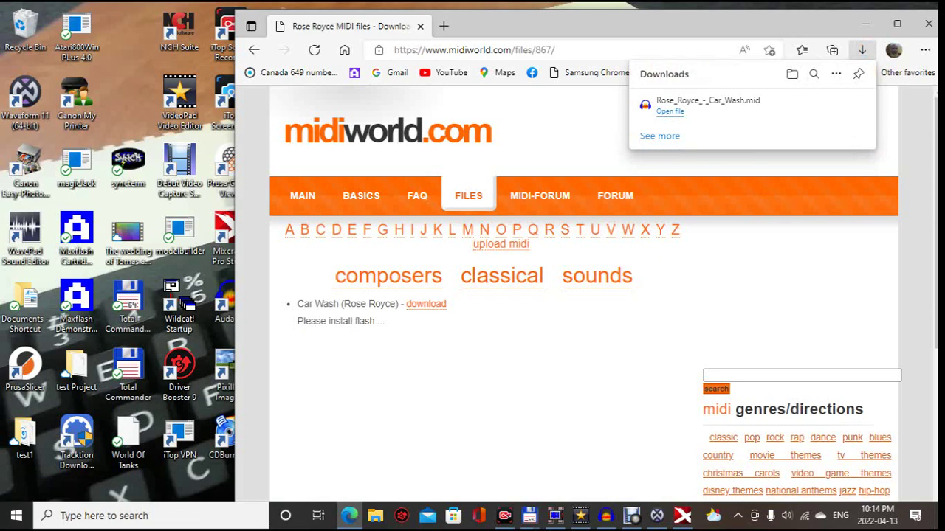
{"action": "left_click", "coordinate": [928, 23]}
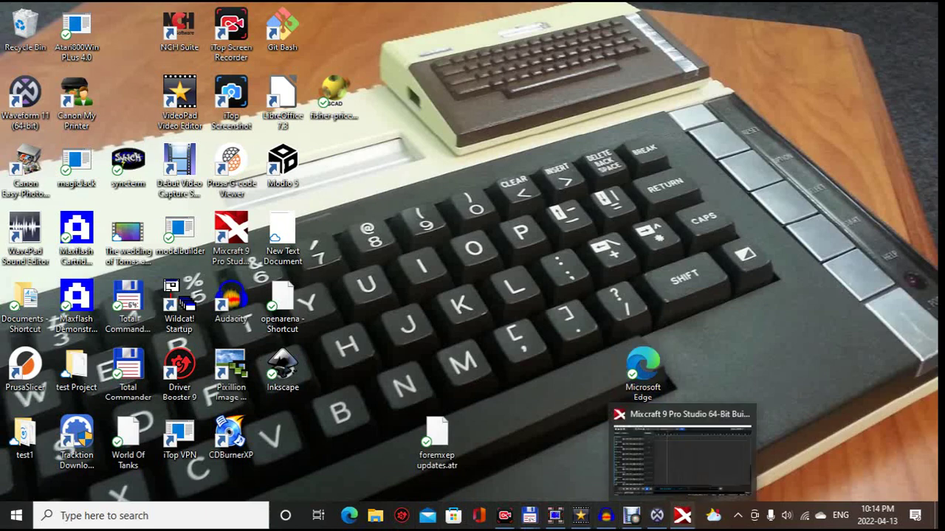
{"action": "left_click", "coordinate": [682, 515]}
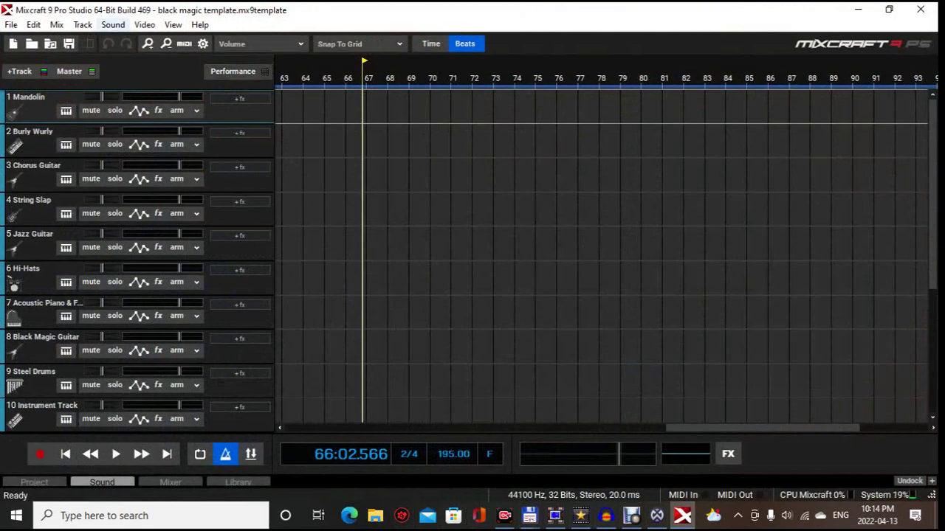
- Add the downloaded Rose_Royce_-_Car_Wash MIDI file from Downloads to the Mixcraft project as a sound
{"action": "left_click", "coordinate": [113, 25]}
{"action": "left_click", "coordinate": [147, 38]}
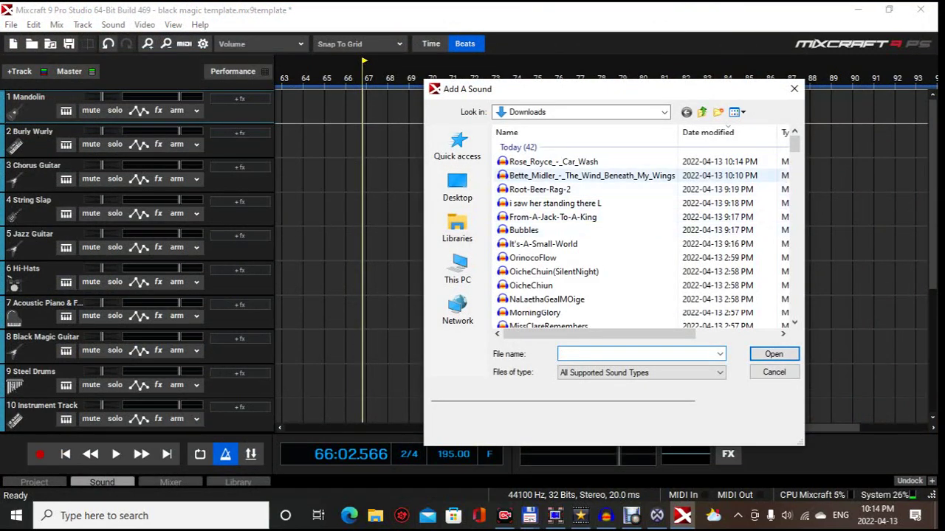
{"action": "double_click", "coordinate": [539, 175]}
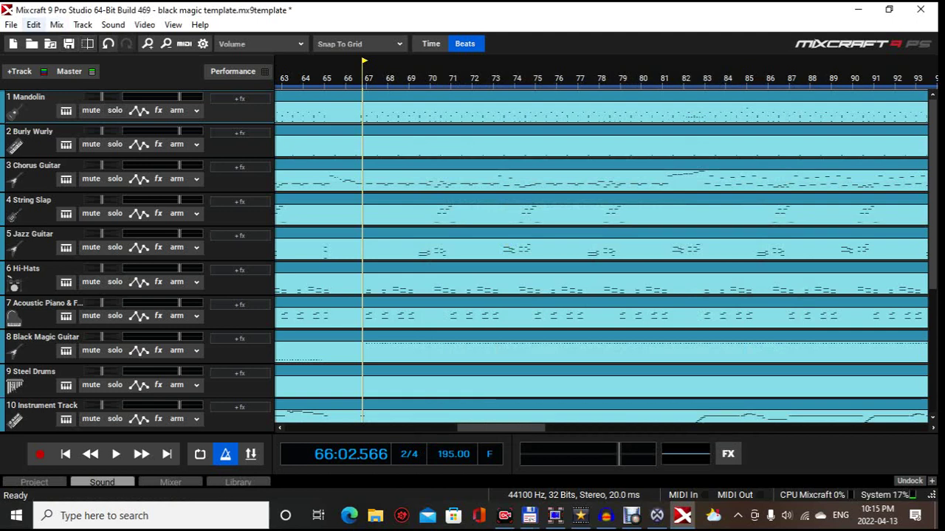
{"action": "key", "text": "alt+f"}
{"action": "key", "text": "Right"}
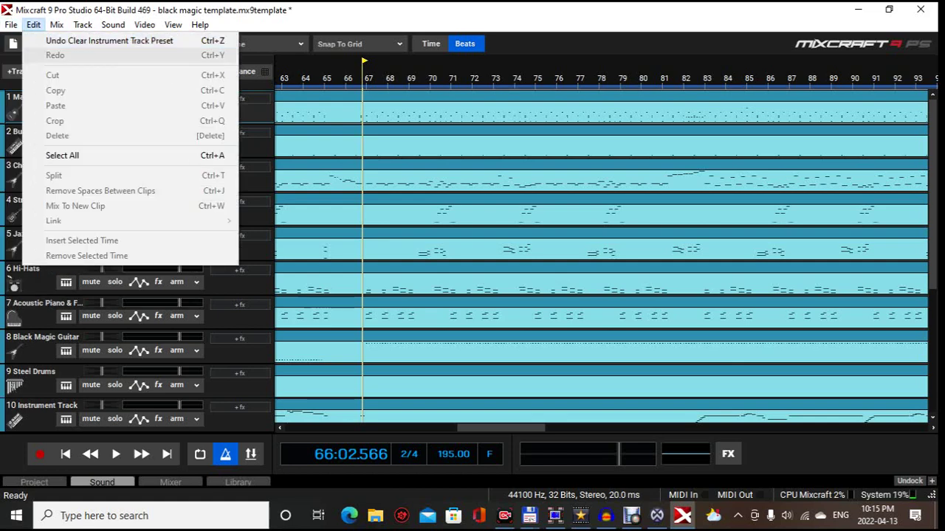
{"action": "key", "text": "Left"}
{"action": "key", "text": "Down"}
{"action": "key", "text": "Down"}
{"action": "key", "text": "Down"}
{"action": "key", "text": "Down"}
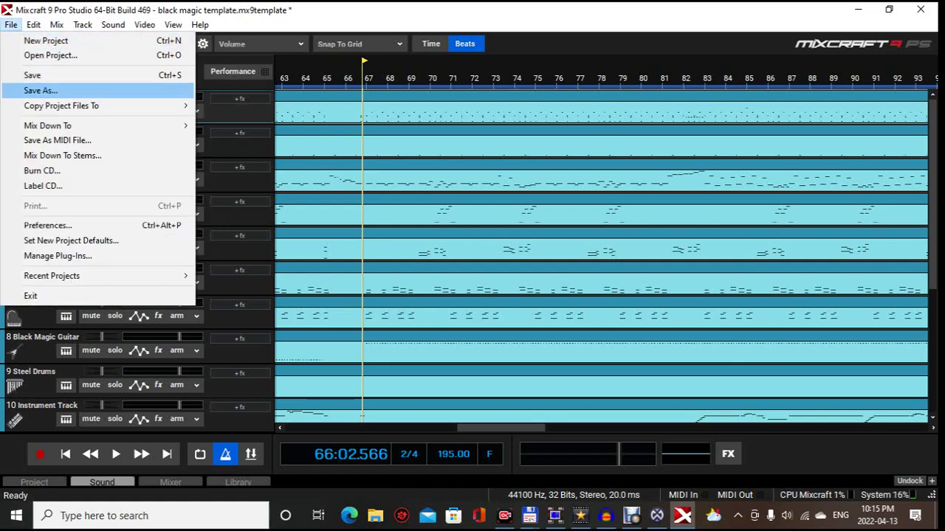
{"action": "key", "text": "Up"}
{"action": "key", "text": "Escape"}
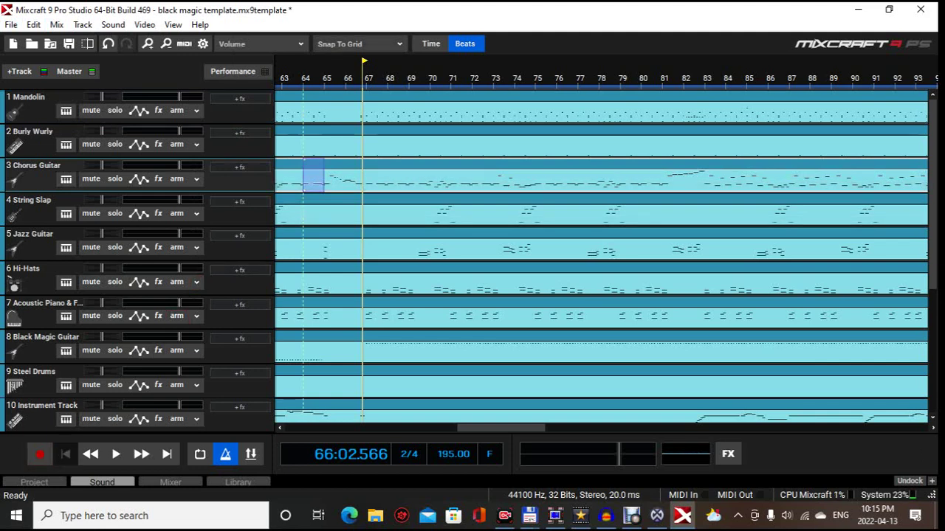
- Play the imported song from the start of the project, and close Mixcraft without saving the changes
{"action": "key", "text": "Home"}
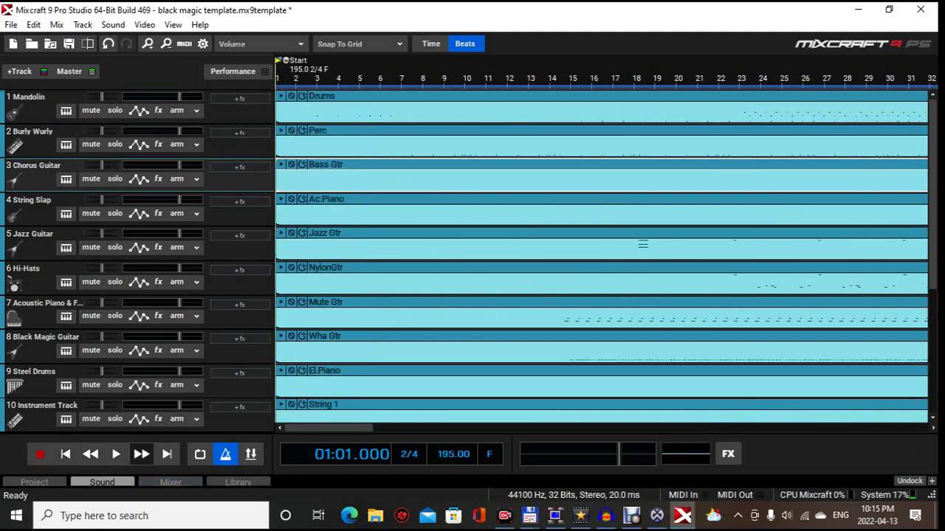
{"action": "left_click", "coordinate": [116, 454]}
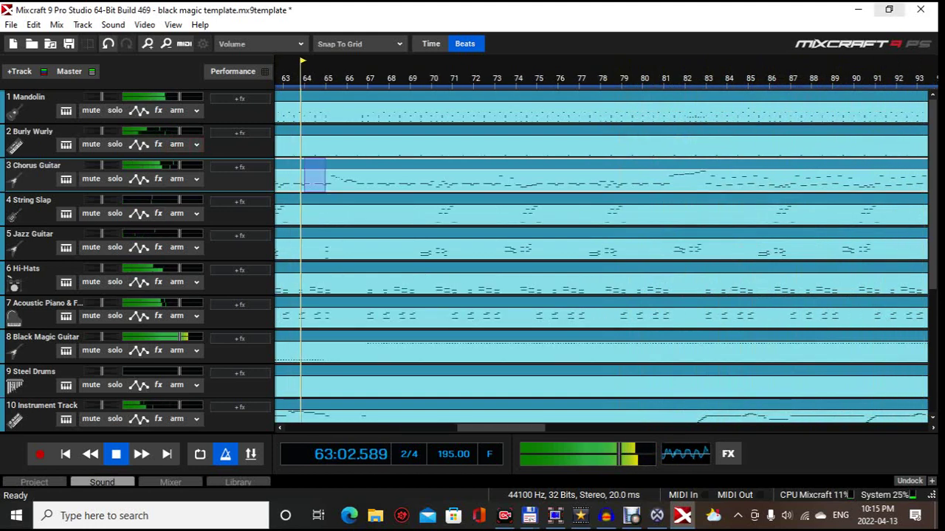
{"action": "left_click", "coordinate": [921, 9]}
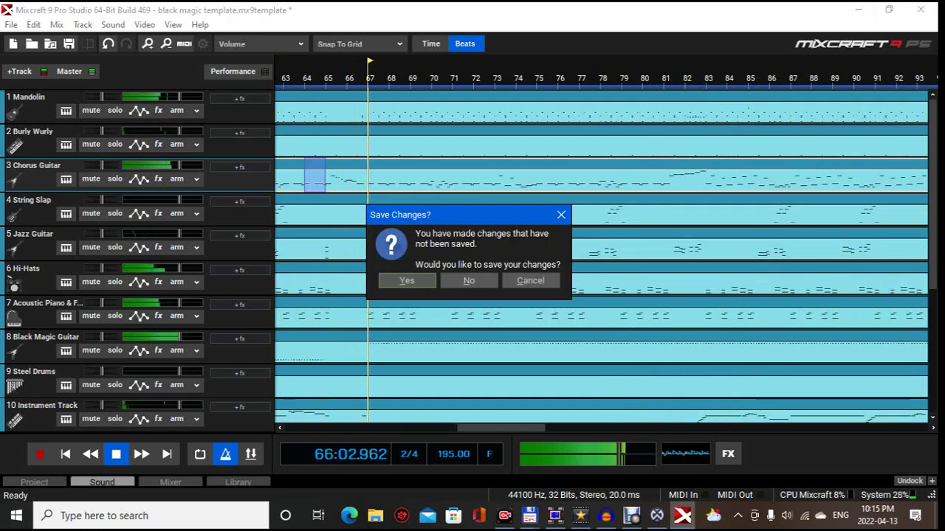
{"action": "left_click", "coordinate": [469, 280]}
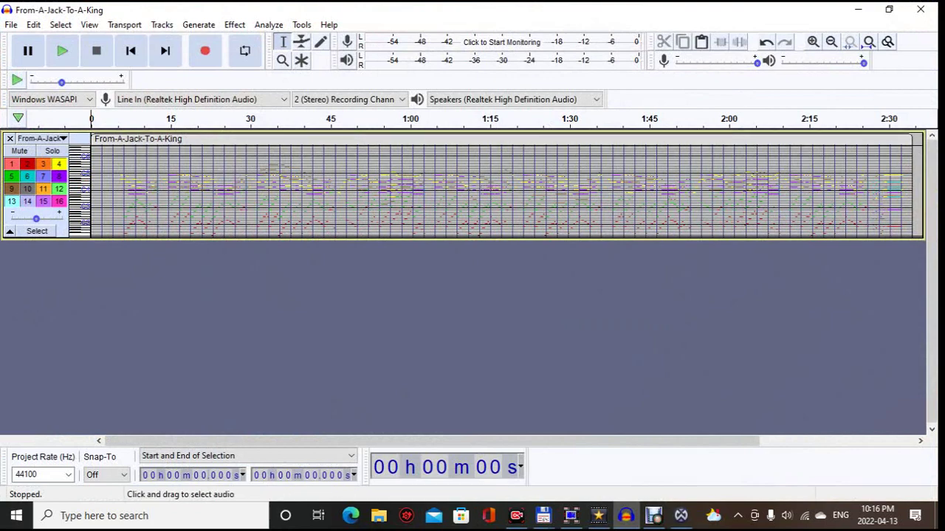
- Open Rose_Royce_-_Car_Wash from the Downloads folder in Audacity and play it
{"action": "left_click", "coordinate": [11, 25]}
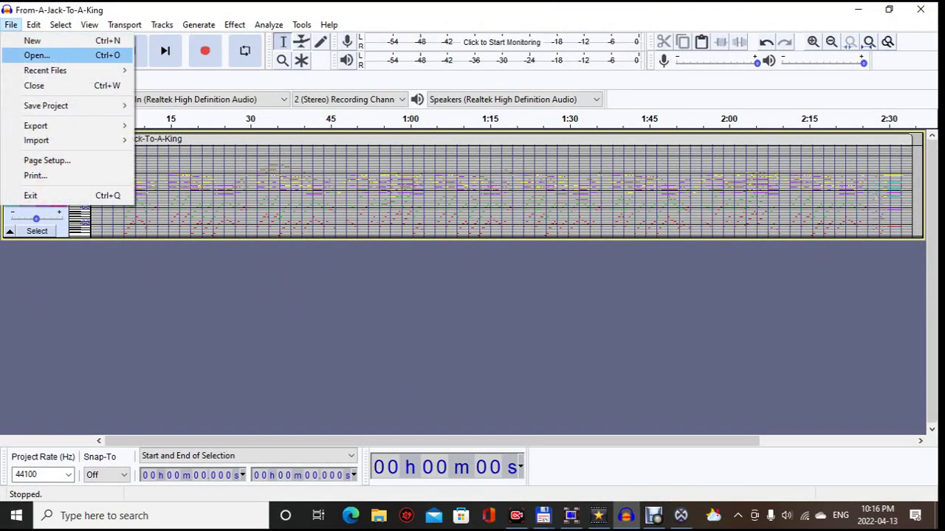
{"action": "left_click", "coordinate": [37, 55]}
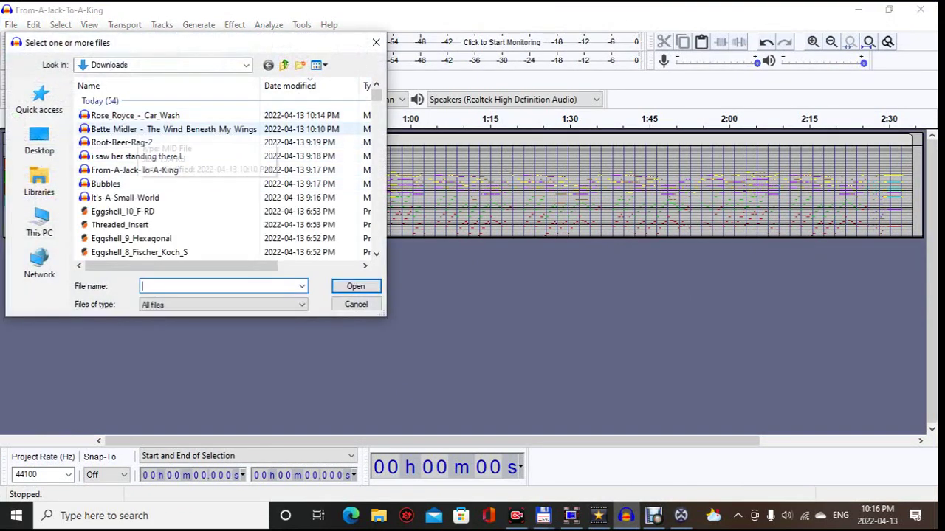
{"action": "left_click", "coordinate": [135, 116]}
{"action": "key", "text": "Return"}
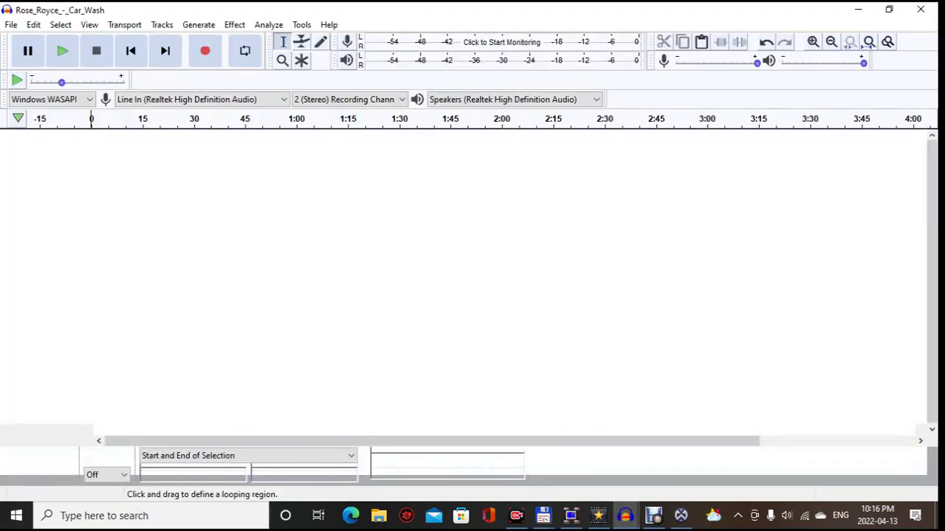
{"action": "key", "text": "space"}
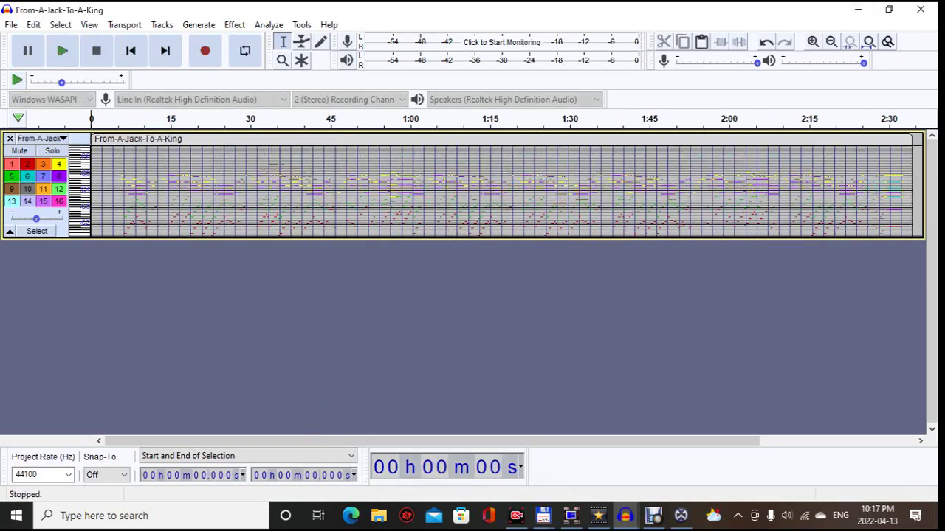
- Minimize Audacity, search for midi world in Microsoft Edge and open the midiworld.com result
{"action": "left_click", "coordinate": [858, 9]}
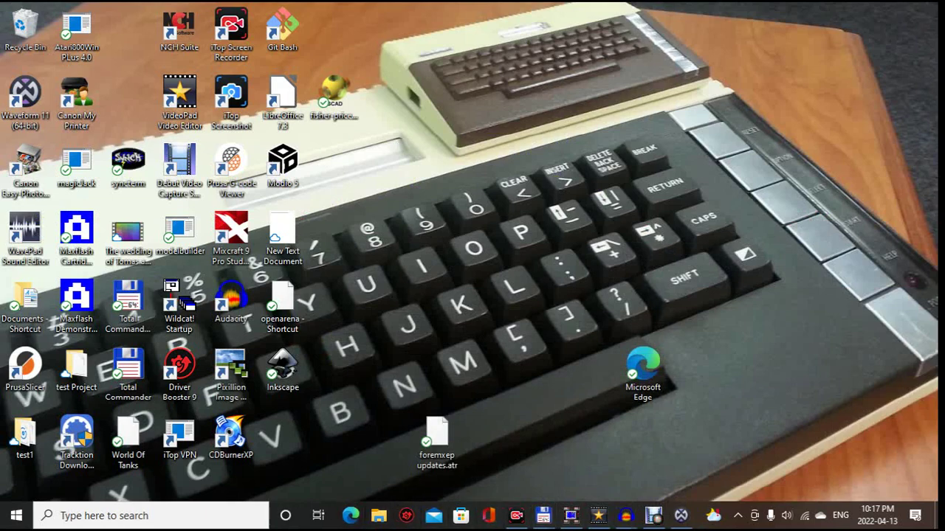
{"action": "left_click", "coordinate": [351, 515]}
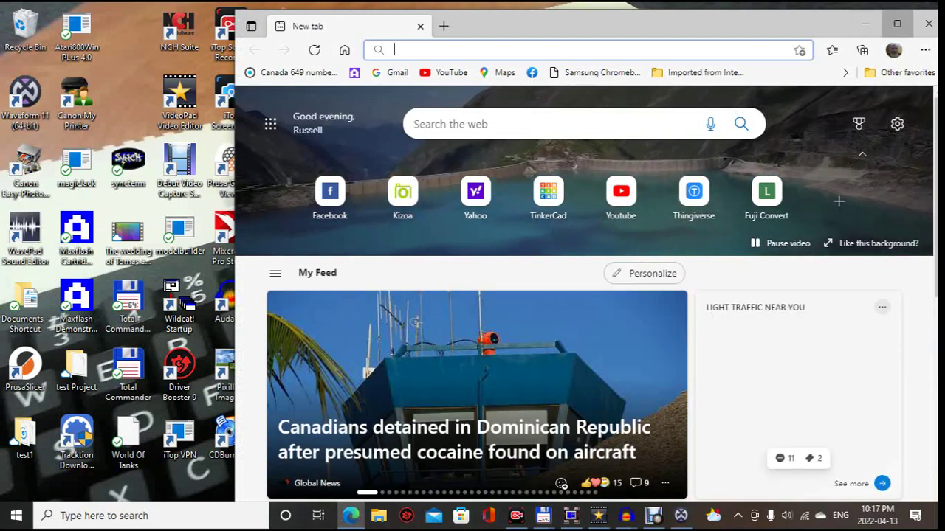
{"action": "type", "text": "mid"}
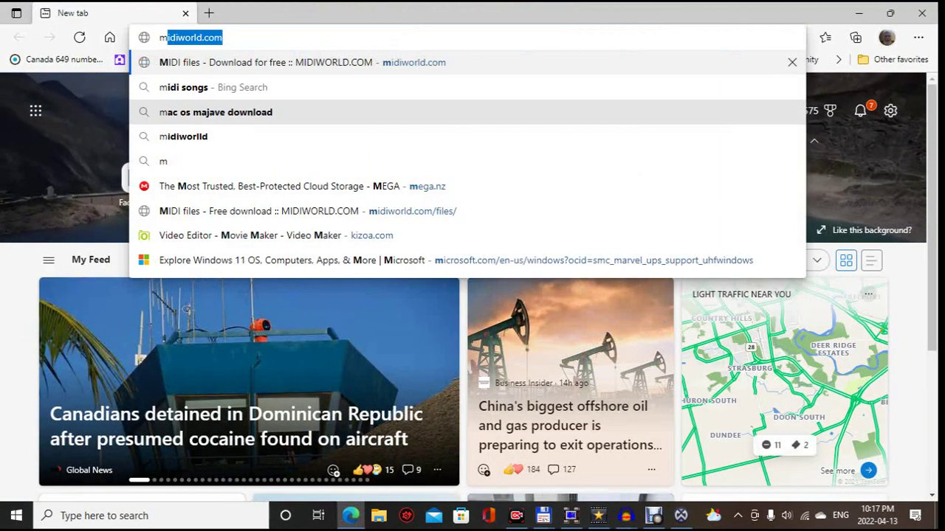
{"action": "type", "text": "i"}
{"action": "type", "text": "orld"}
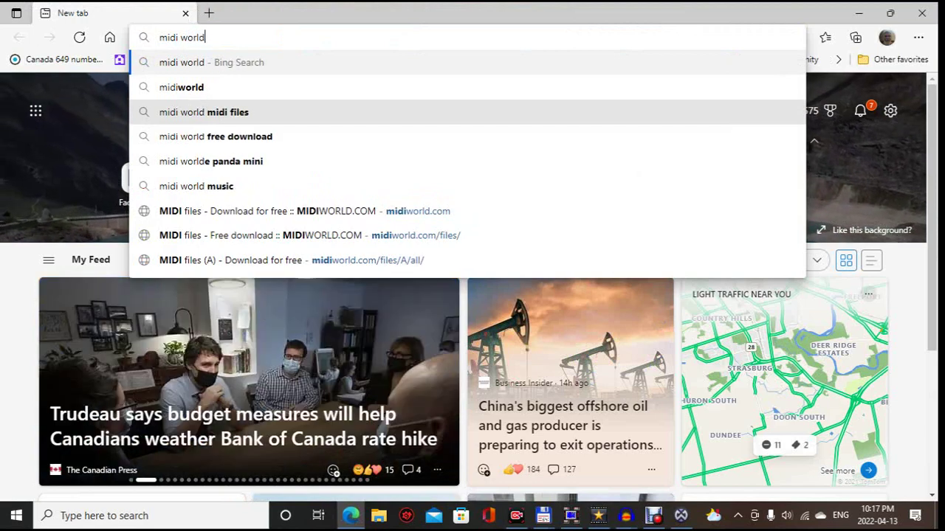
{"action": "key", "text": "Return"}
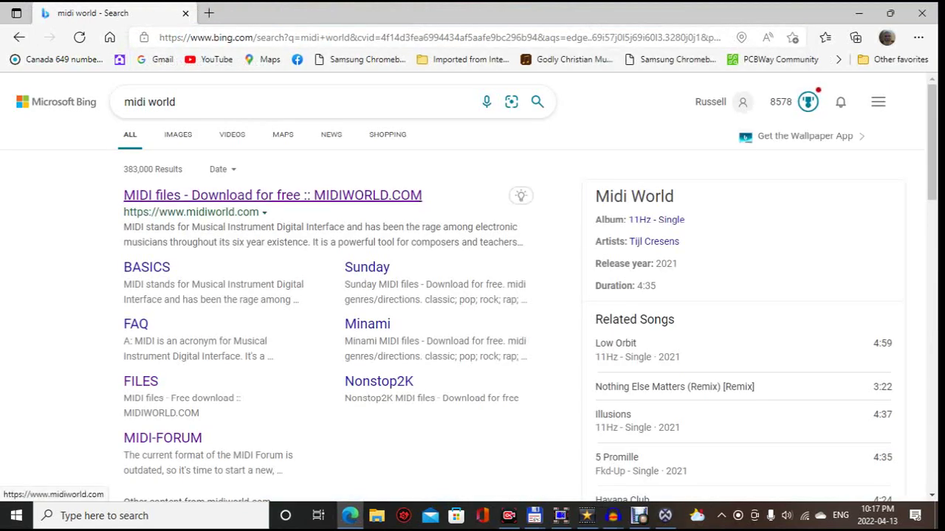
{"action": "left_click", "coordinate": [272, 194]}
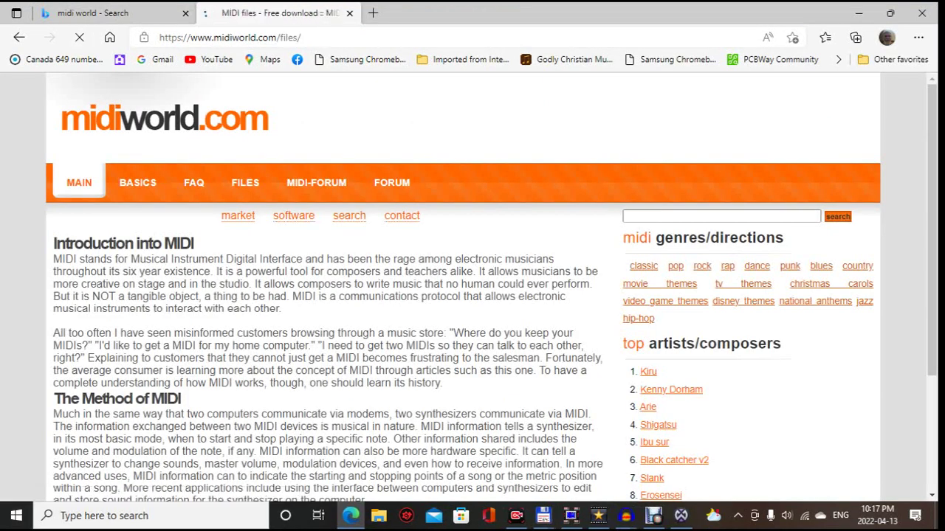
- Go to the site's MIDI files and open the Guns n Roses page through Sweet Child O Mine
{"action": "left_click", "coordinate": [245, 183]}
{"action": "scroll", "coordinate": [441, 221], "scroll_direction": "down", "scroll_amount": 1}
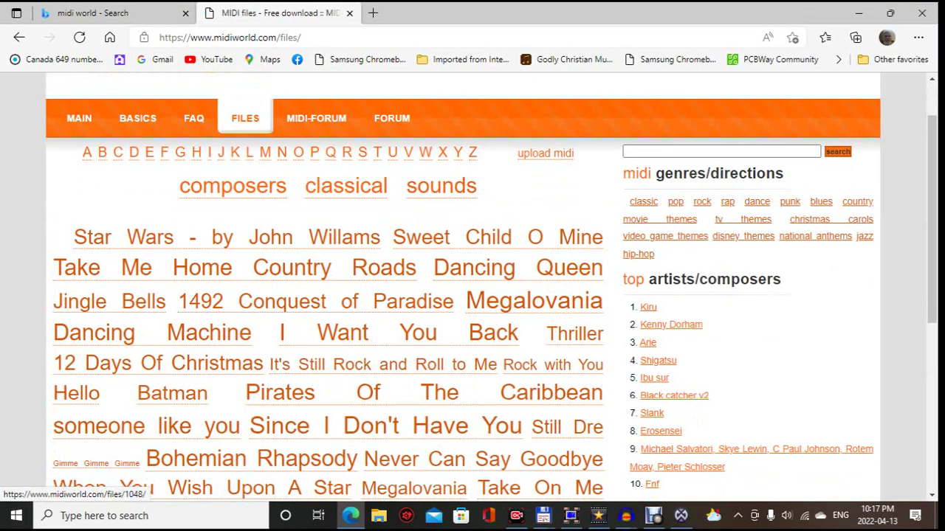
{"action": "left_click", "coordinate": [464, 238]}
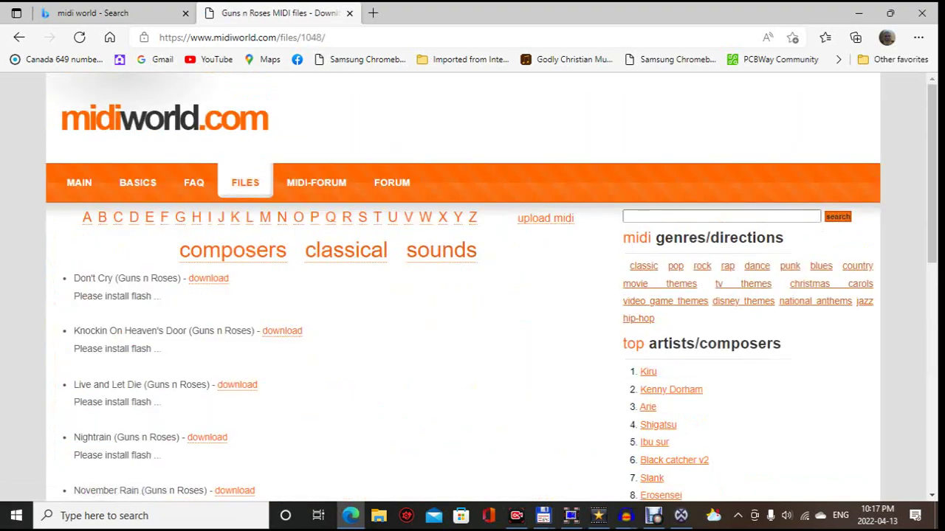
- Download the Sweet Child O Mine MIDI file by Guns n Roses and open it directly in Audacity
{"action": "scroll", "coordinate": [473, 288], "scroll_direction": "down", "scroll_amount": 4}
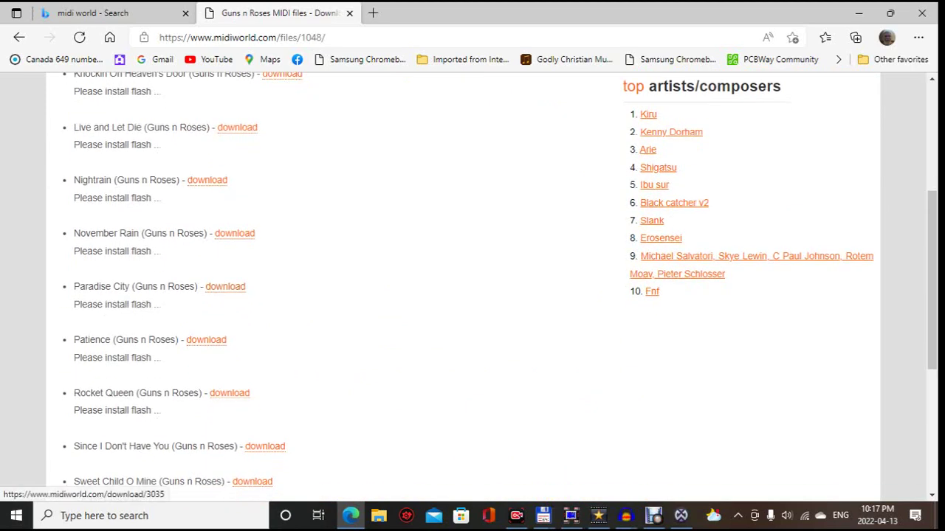
{"action": "scroll", "coordinate": [472, 288], "scroll_direction": "up", "scroll_amount": 1}
{"action": "scroll", "coordinate": [472, 288], "scroll_direction": "down", "scroll_amount": 2}
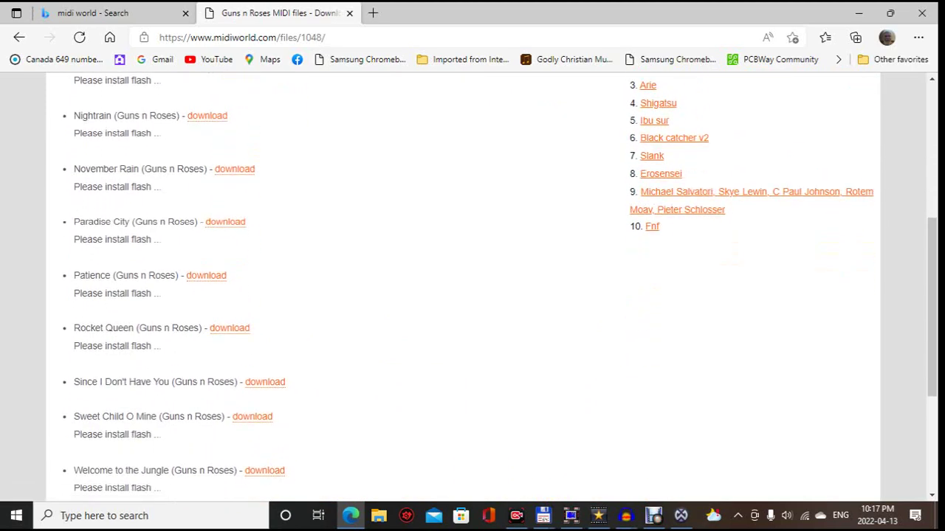
{"action": "scroll", "coordinate": [473, 288], "scroll_direction": "down", "scroll_amount": 2}
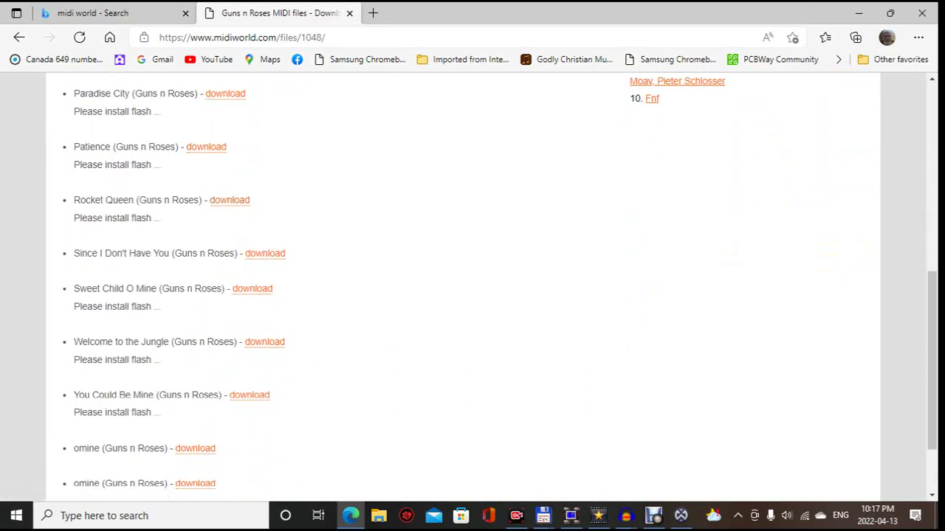
{"action": "left_click", "coordinate": [252, 288]}
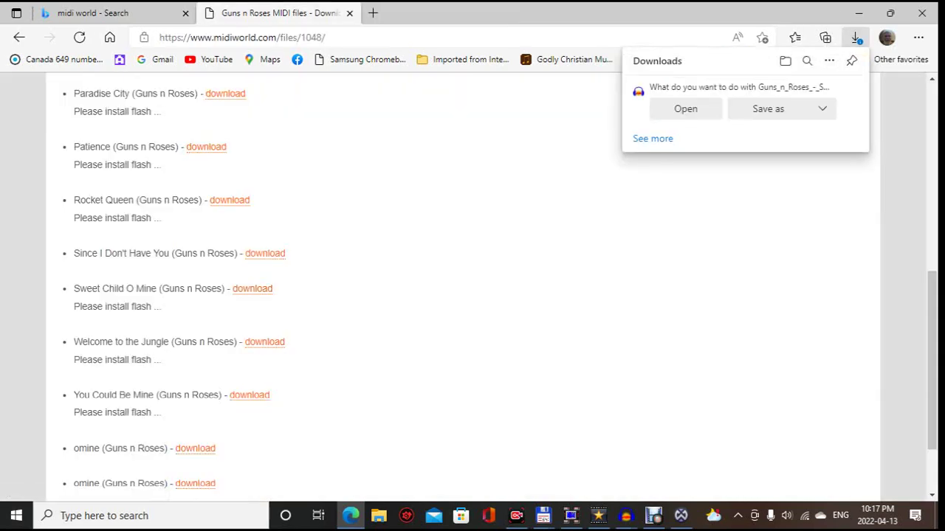
{"action": "left_click", "coordinate": [652, 109]}
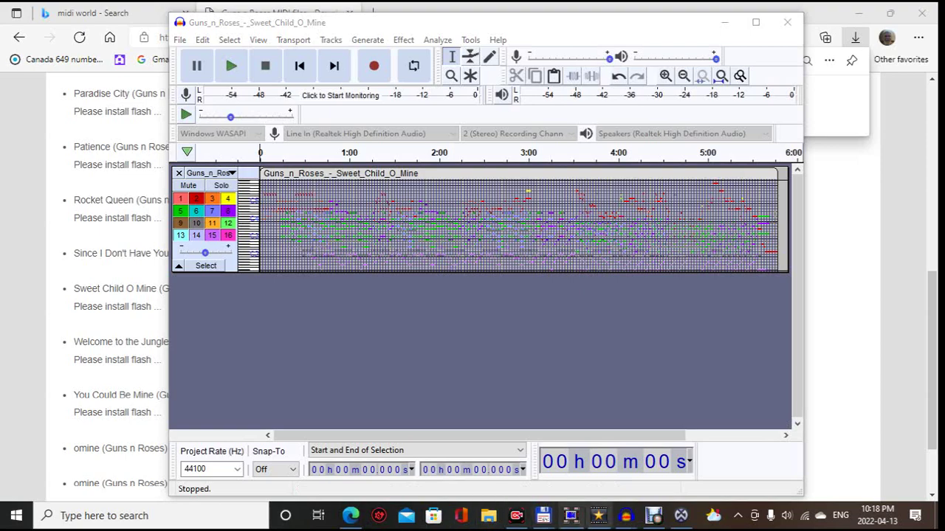
- Close the Rose_Royce_-_Car_Wash project window in Audacity without saving it
{"action": "mouse_move", "coordinate": [626, 516]}
{"action": "mouse_move", "coordinate": [644, 454]}
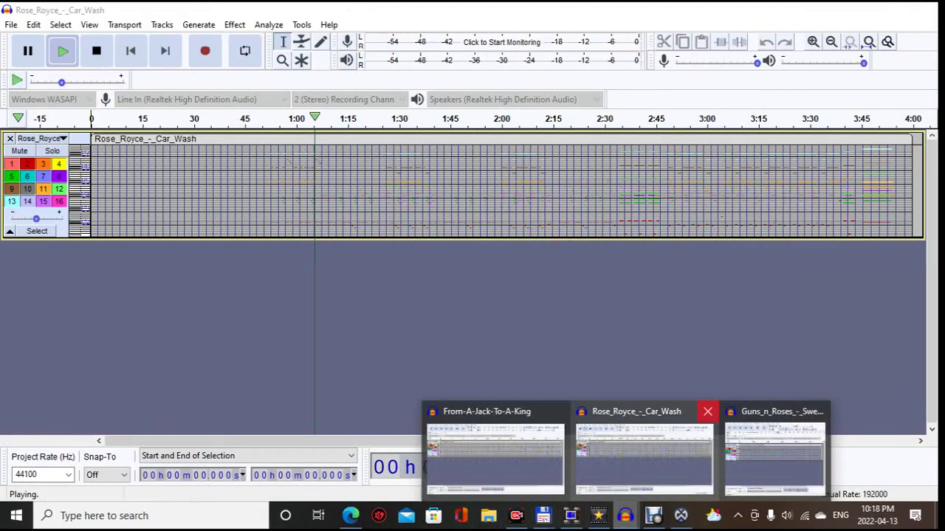
{"action": "left_click", "coordinate": [708, 412]}
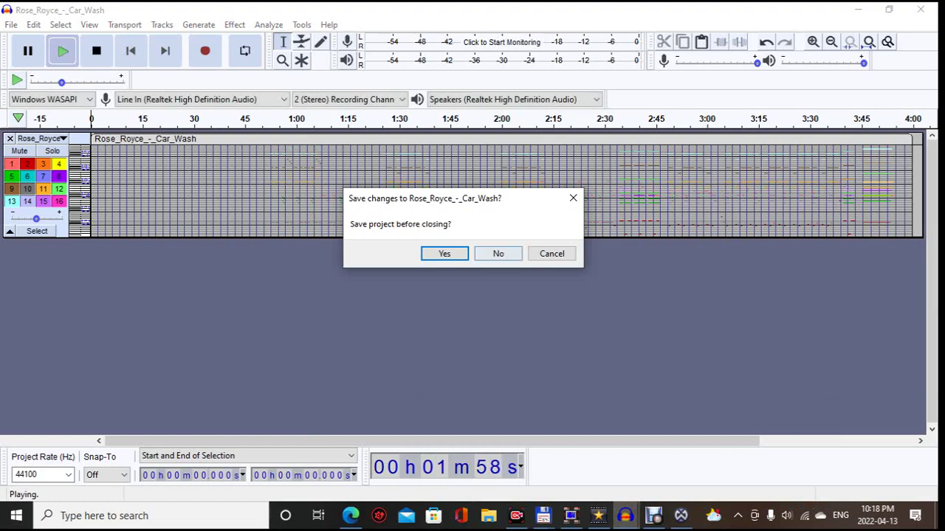
{"action": "left_click", "coordinate": [498, 253]}
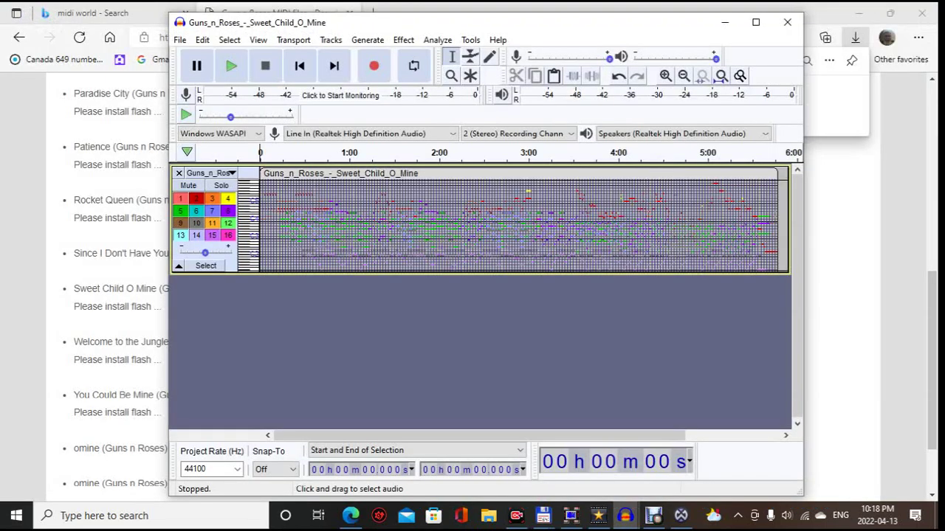
- Play Guns_n_Roses_-_Sweet_Child_O_Mine and restart it from the beginning, and close its project without saving
{"action": "key", "text": "space"}
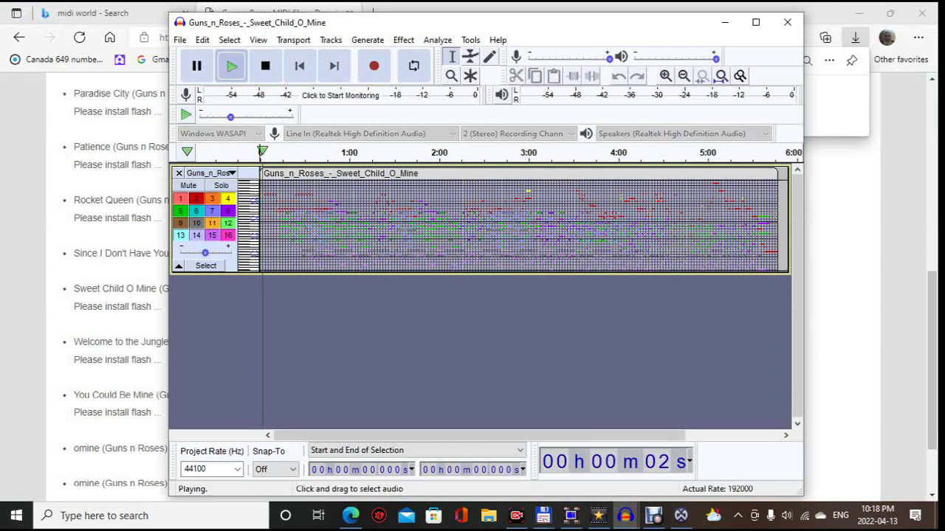
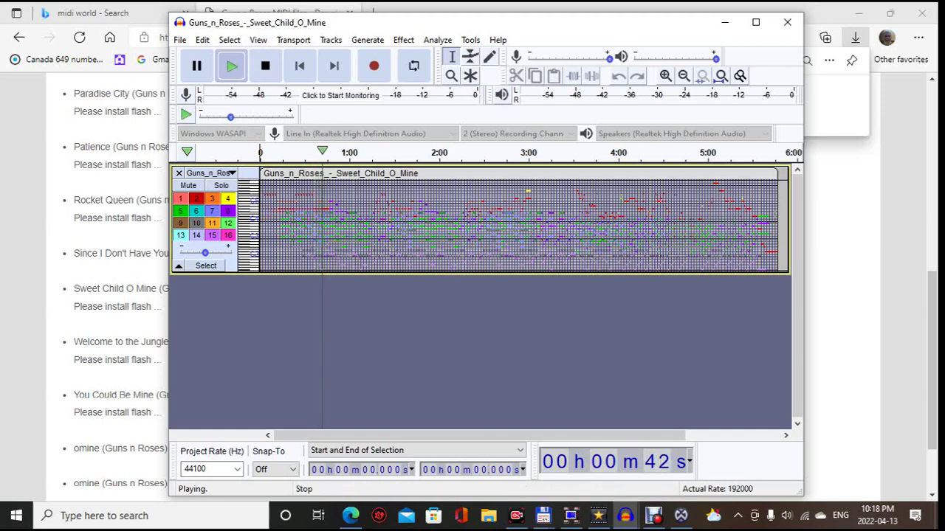
{"action": "left_click", "coordinate": [231, 66]}
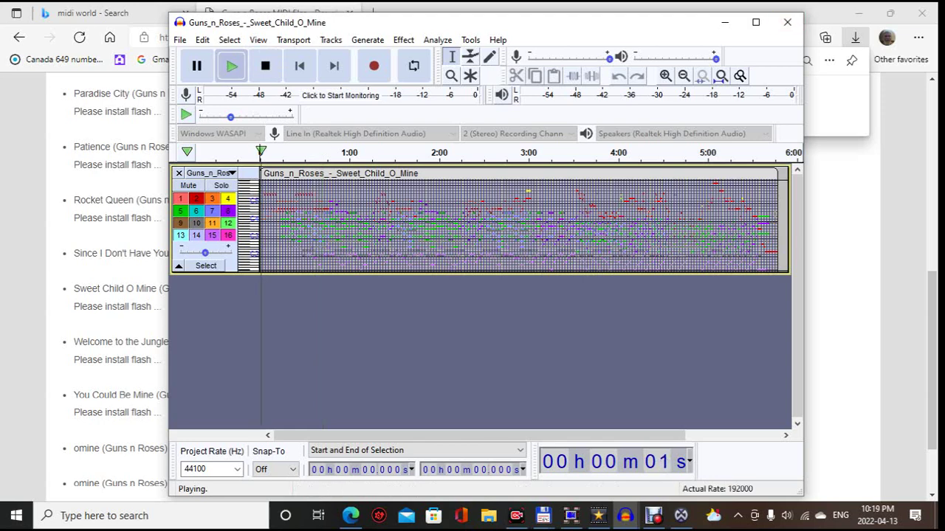
{"action": "left_click", "coordinate": [787, 22]}
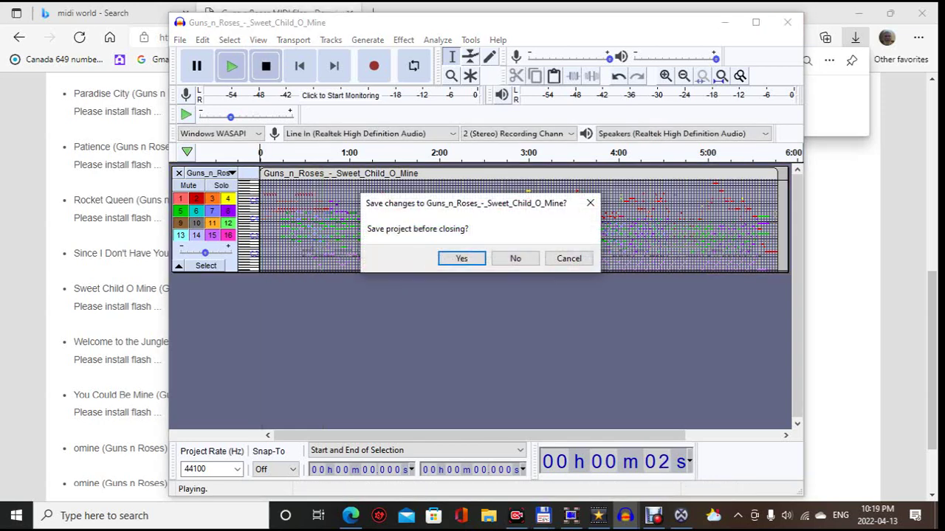
{"action": "left_click", "coordinate": [515, 258]}
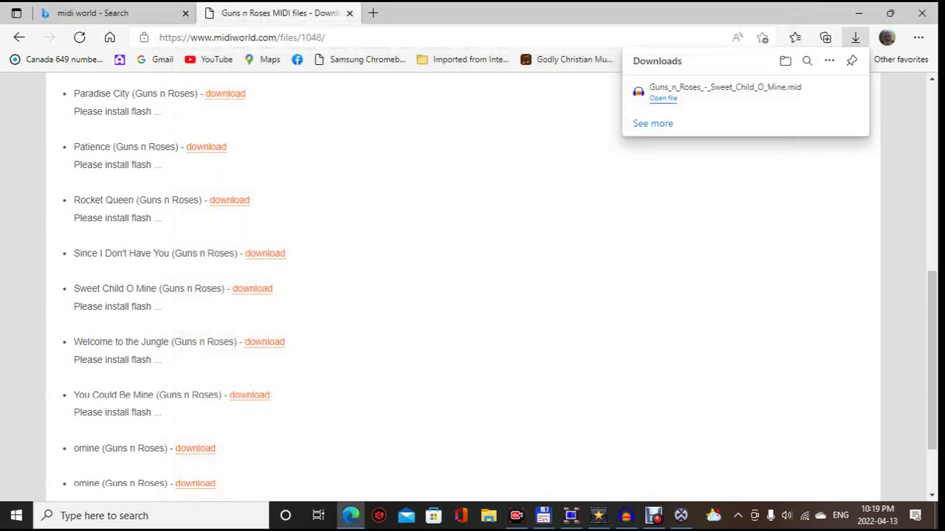
{"action": "scroll", "coordinate": [472, 288], "scroll_direction": "up", "scroll_amount": 3}
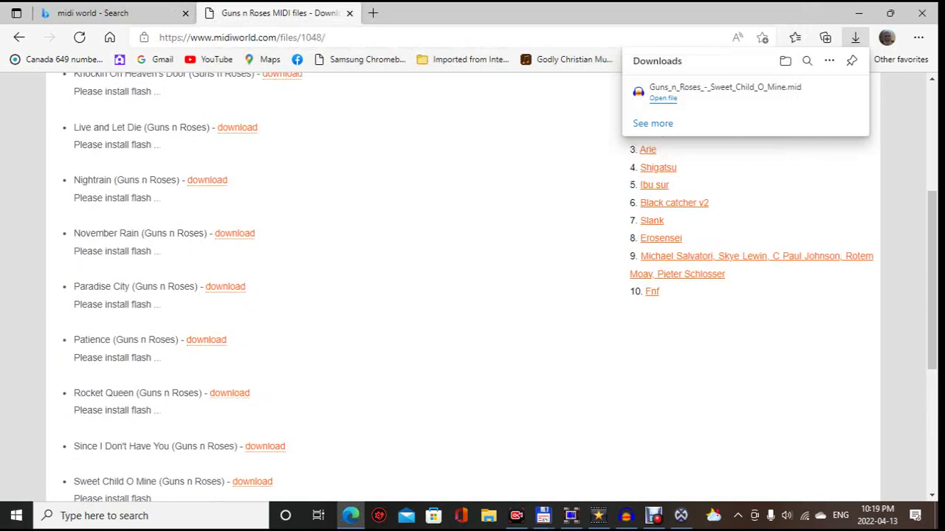
- Download the Knockin On Heaven's Door MIDI file by Guns n Roses, and play it in Audacity with the window minimized
{"action": "scroll", "coordinate": [473, 288], "scroll_direction": "up", "scroll_amount": 2}
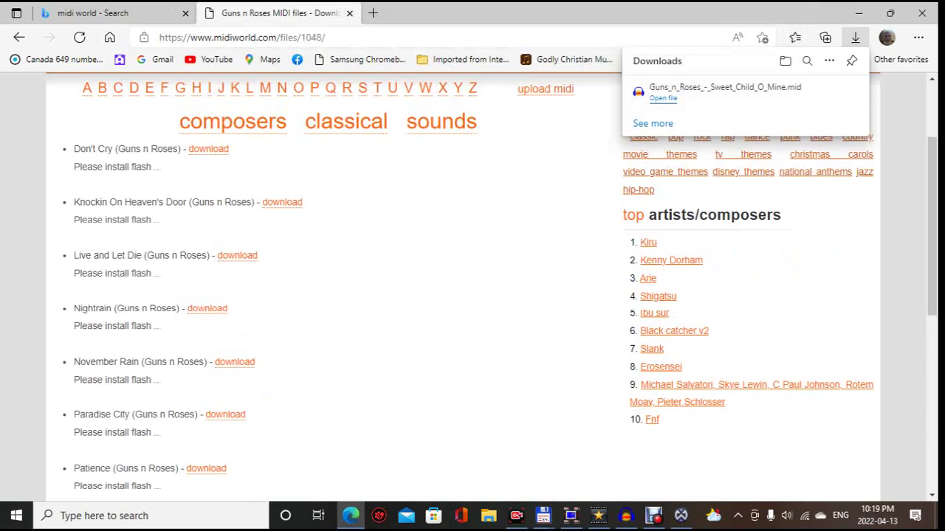
{"action": "left_click", "coordinate": [282, 202]}
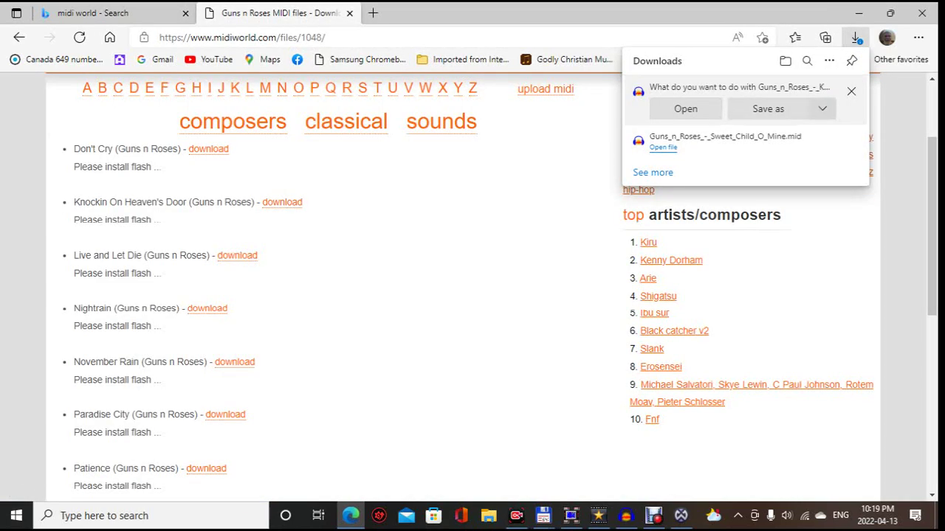
{"action": "left_click", "coordinate": [822, 109]}
{"action": "left_click", "coordinate": [802, 131]}
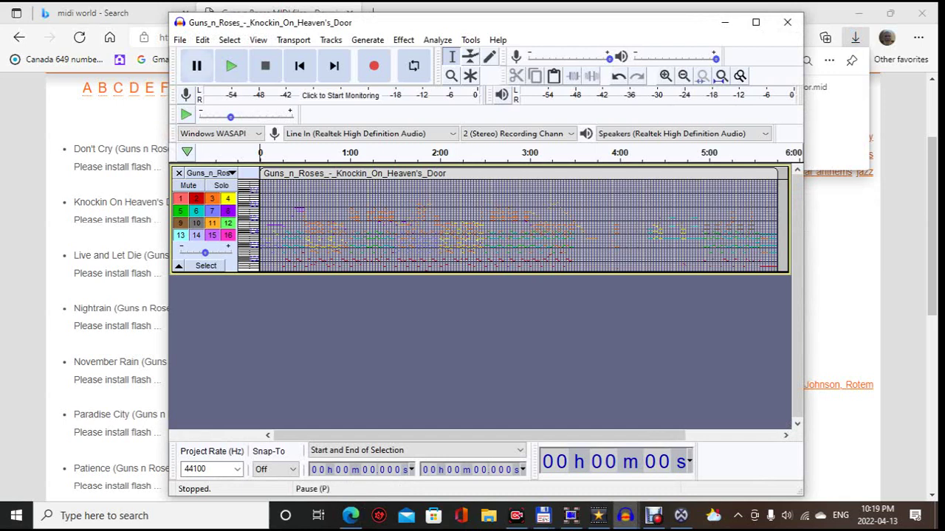
{"action": "left_click", "coordinate": [231, 66]}
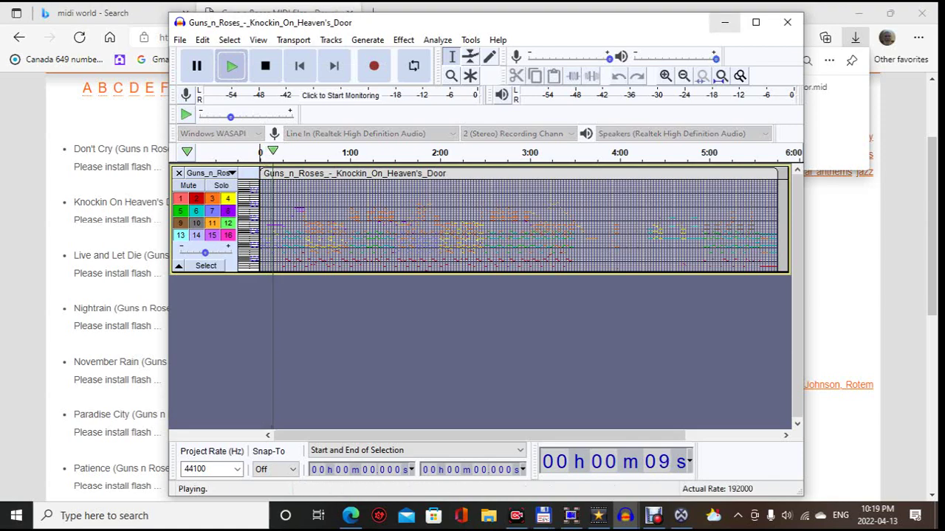
{"action": "left_click", "coordinate": [725, 22]}
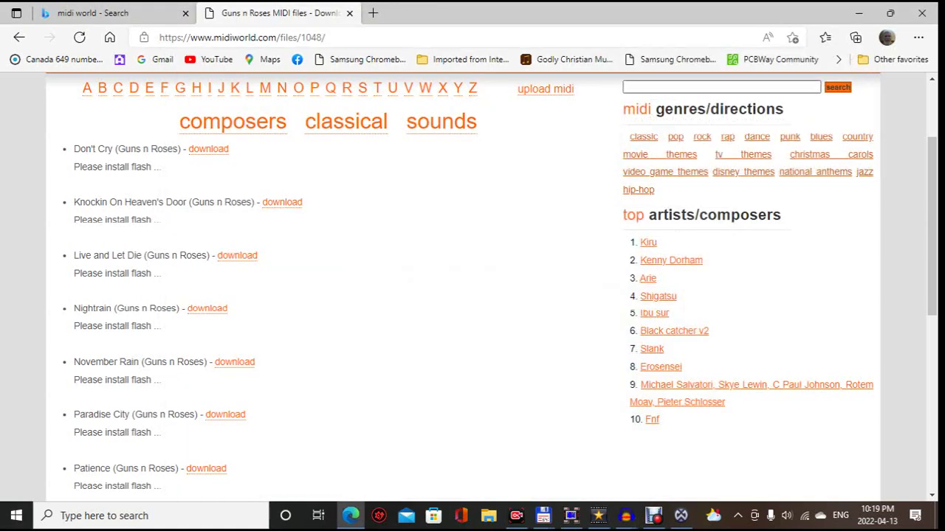
- Search midiworld.com for "knock three times" and save the Tony Orlando MIDI file
{"action": "scroll", "coordinate": [491, 288], "scroll_direction": "up", "scroll_amount": 2}
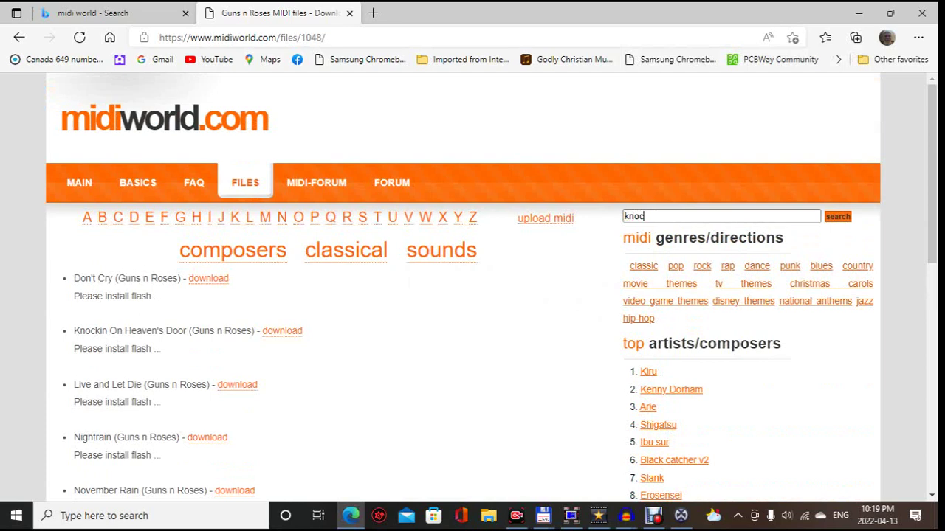
{"action": "type", "text": "three times"}
{"action": "key", "text": "Return"}
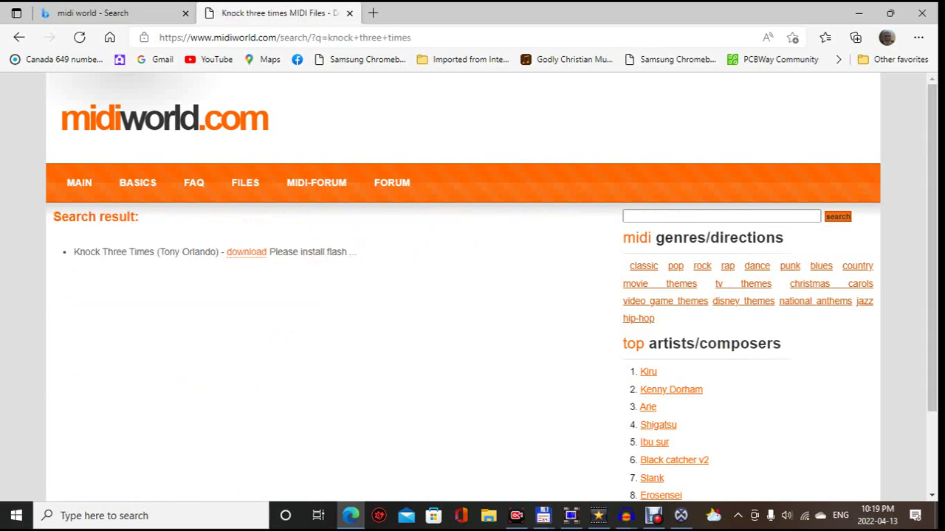
{"action": "left_click", "coordinate": [246, 252]}
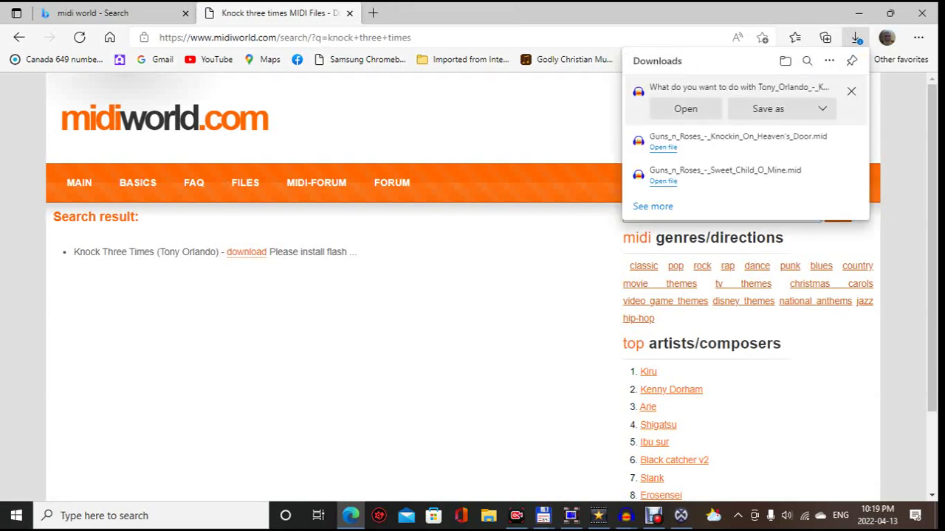
{"action": "left_click", "coordinate": [821, 108]}
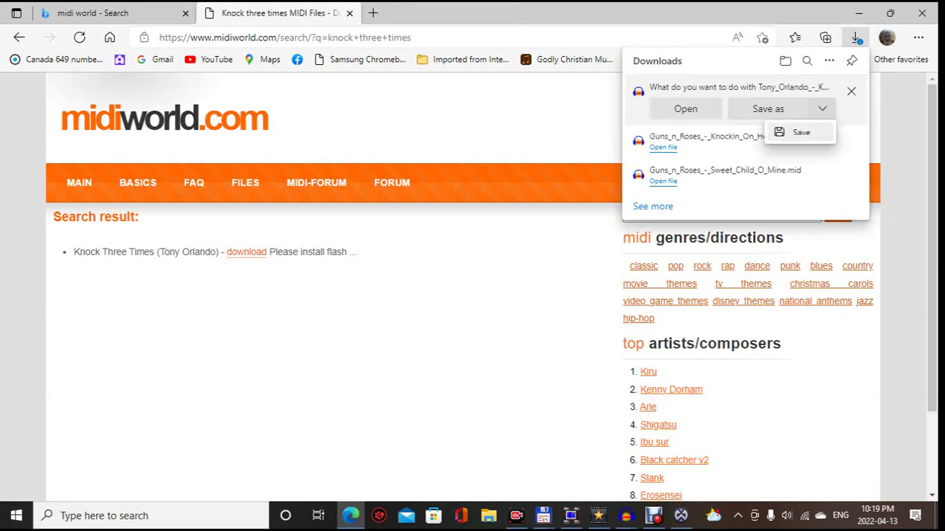
{"action": "left_click", "coordinate": [798, 131]}
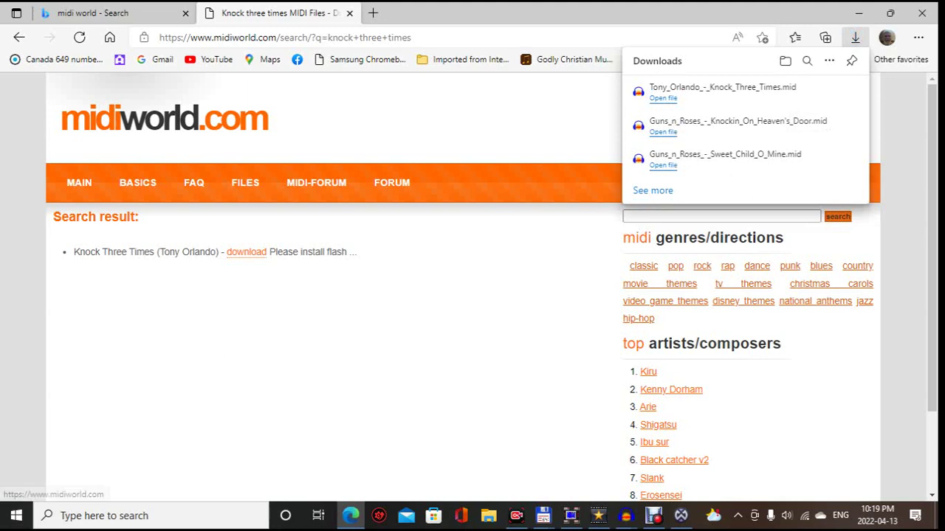
- Search midiworld.com for "three wooden crosses"
{"action": "left_click", "coordinate": [649, 215]}
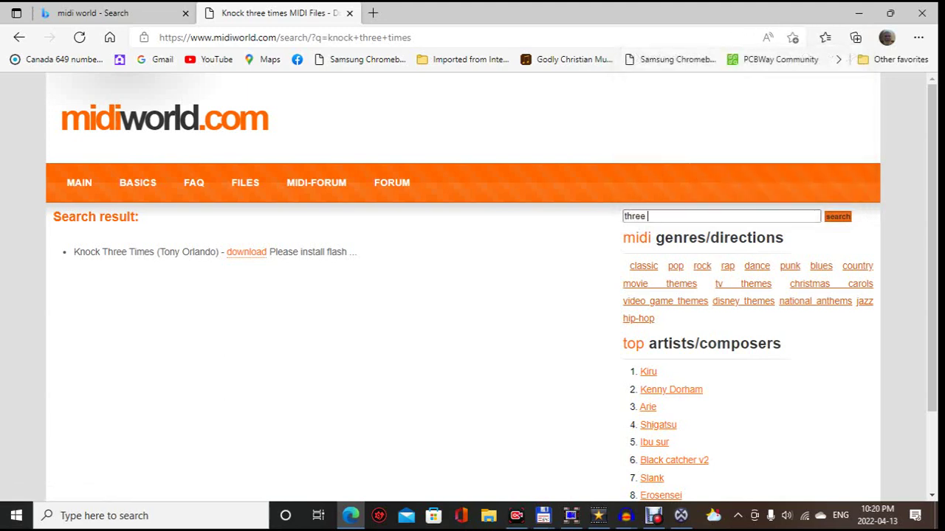
{"action": "type", "text": "three wooden crosses"}
{"action": "key", "text": "Return"}
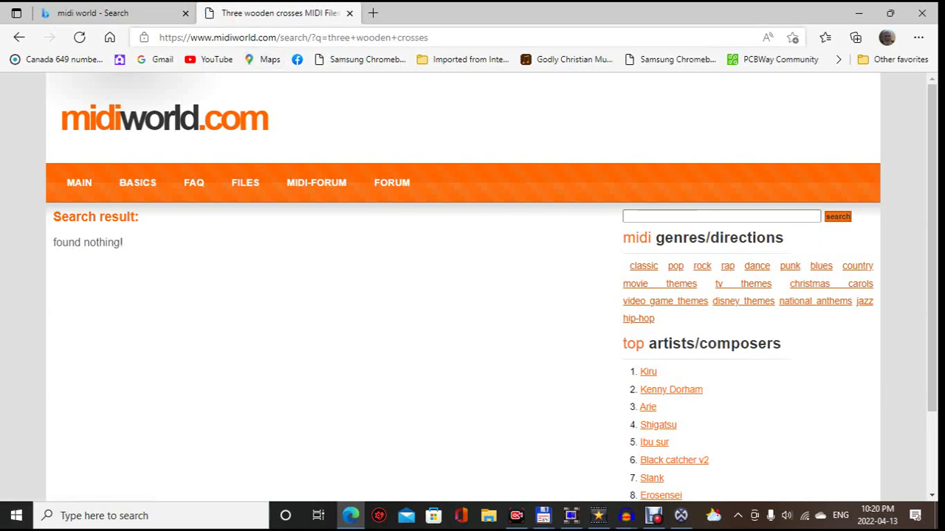
- Search Bing for "three wooden crosses midi" and open the MIDI DB page for the Randy Travis song
{"action": "left_click", "coordinate": [111, 13]}
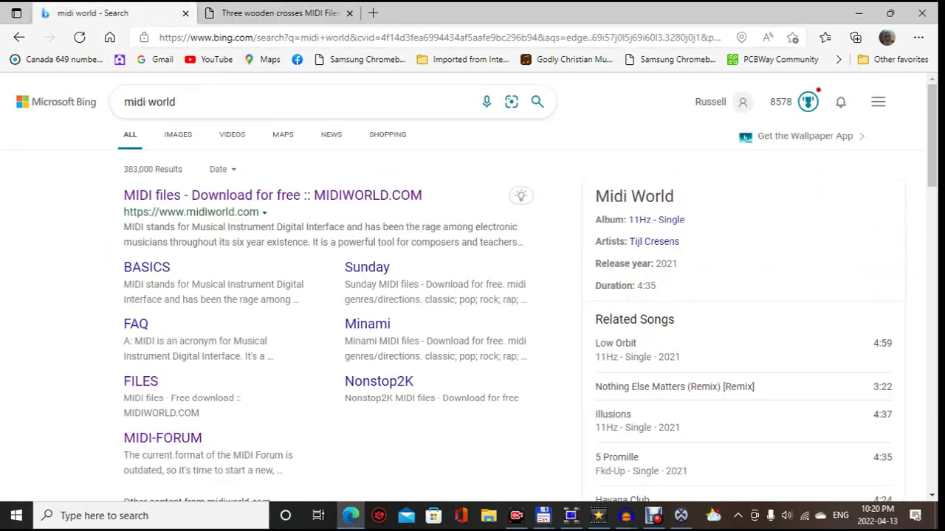
{"action": "left_click", "coordinate": [175, 102]}
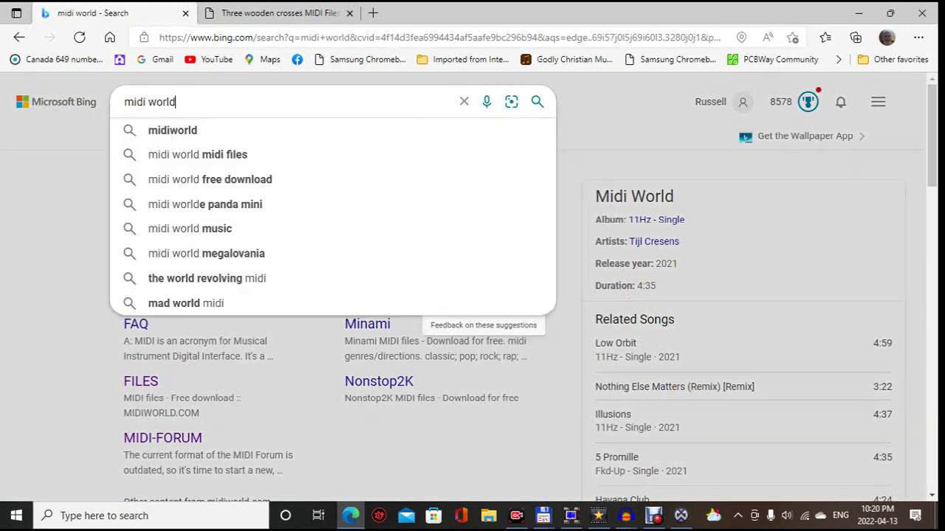
{"action": "key", "text": "BackSpace"}
{"action": "key", "text": "BackSpace"}
{"action": "key", "text": "BackSpace"}
{"action": "key", "text": "BackSpace"}
{"action": "key", "text": "BackSpace"}
{"action": "key", "text": "BackSpace"}
{"action": "key", "text": "BackSpace"}
{"action": "key", "text": "BackSpace"}
{"action": "key", "text": "BackSpace"}
{"action": "key", "text": "BackSpace"}
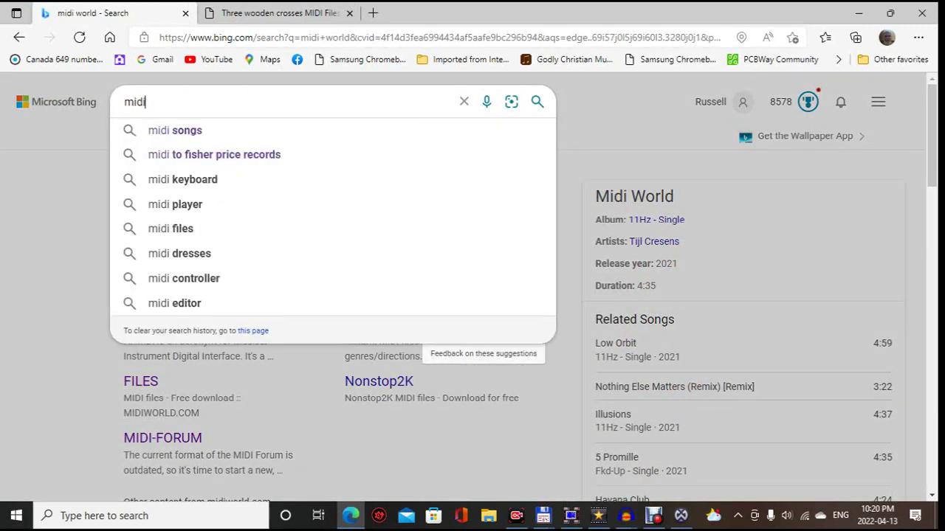
{"action": "type", "text": "t"}
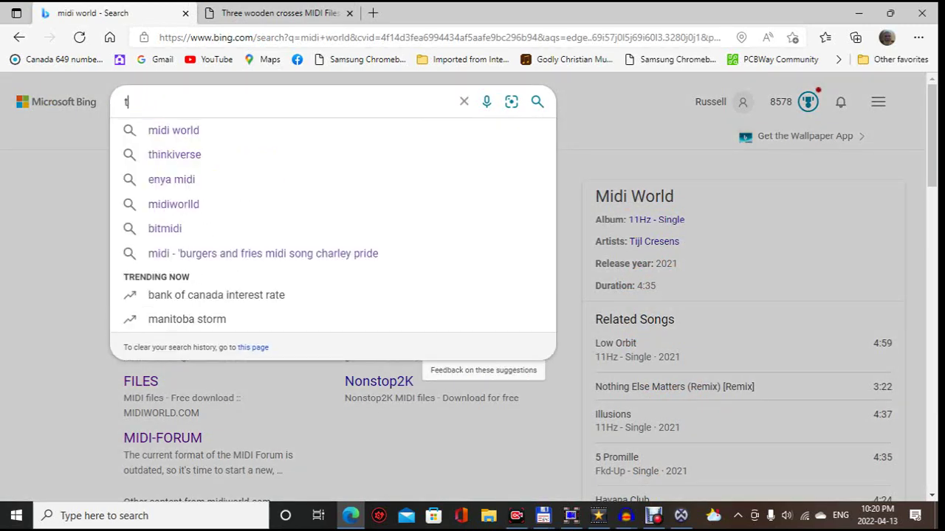
{"action": "type", "text": "hree wood"}
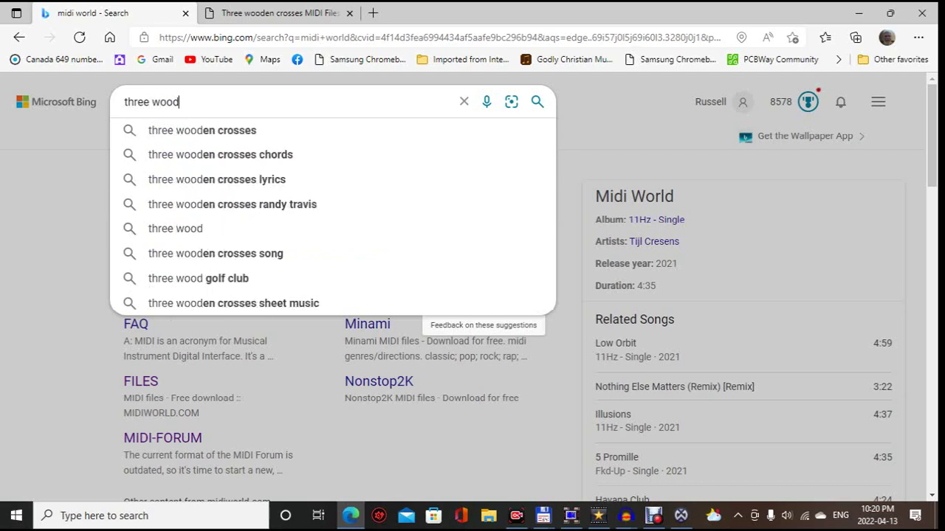
{"action": "type", "text": "en cros"}
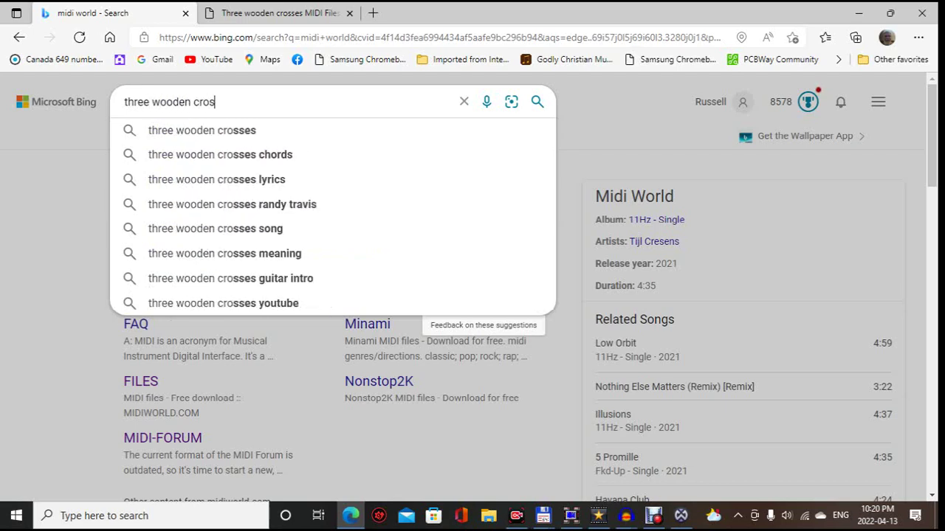
{"action": "type", "text": "ses midi"}
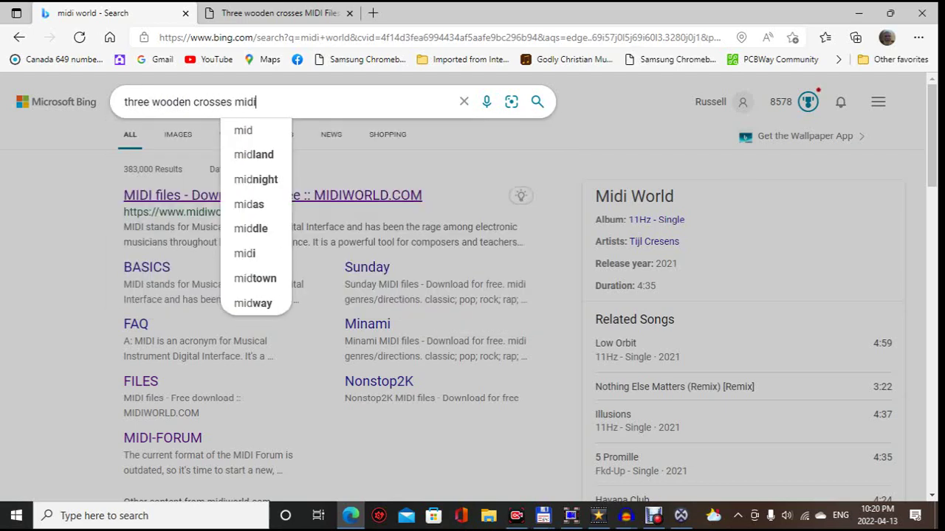
{"action": "key", "text": "Return"}
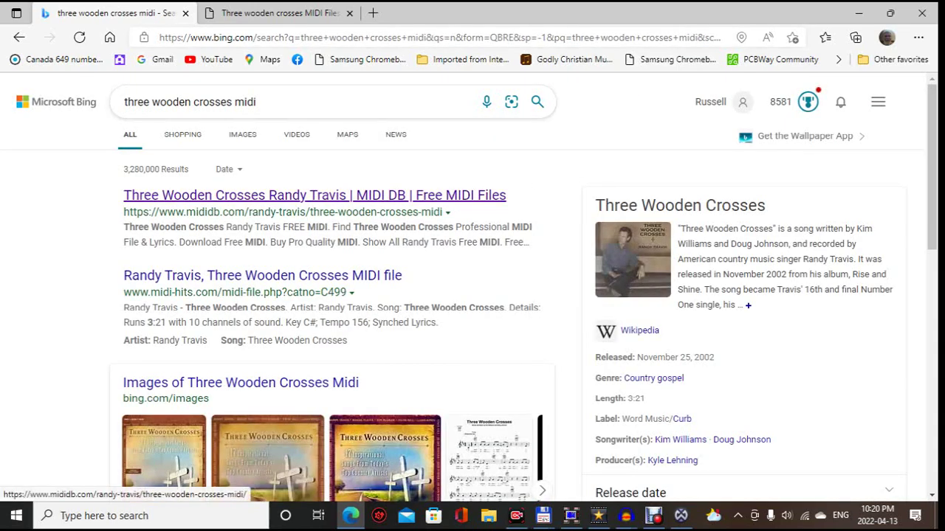
{"action": "left_click", "coordinate": [317, 195]}
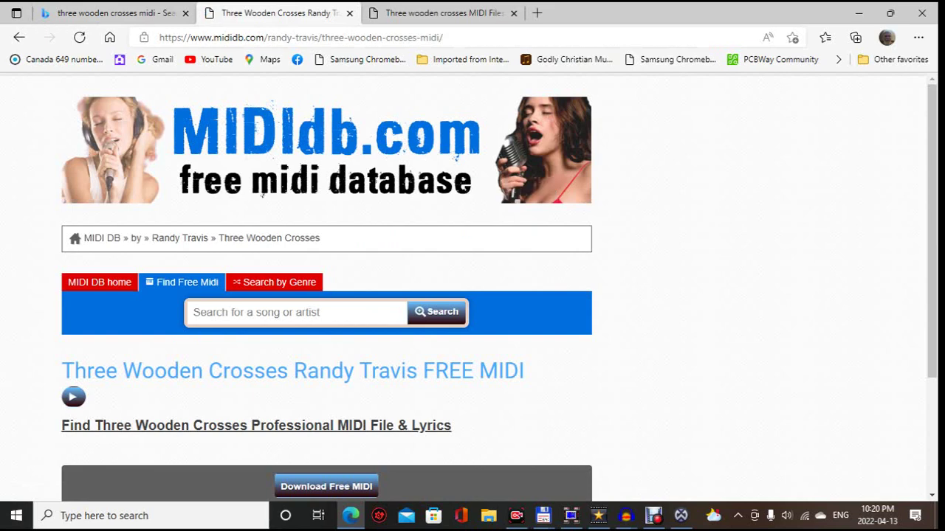
- Download the free Three Wooden Crosses MIDI file, AUD_NOY0562.mid, and open it in Audacity
{"action": "scroll", "coordinate": [326, 358], "scroll_direction": "down", "scroll_amount": 2}
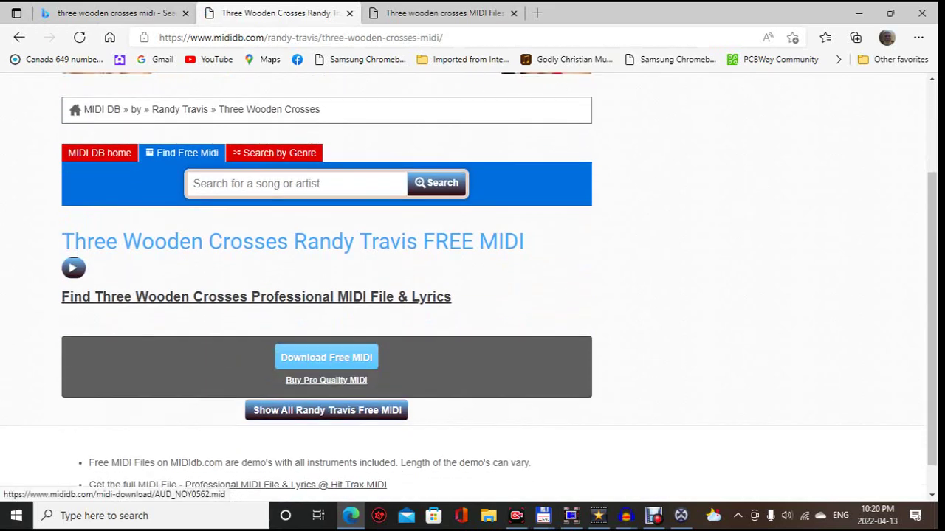
{"action": "left_click", "coordinate": [326, 357]}
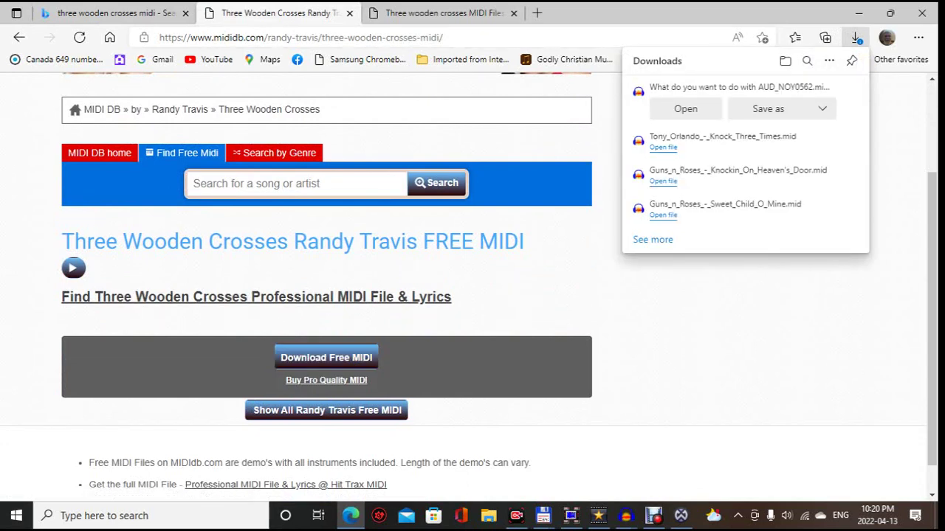
{"action": "left_click", "coordinate": [822, 109]}
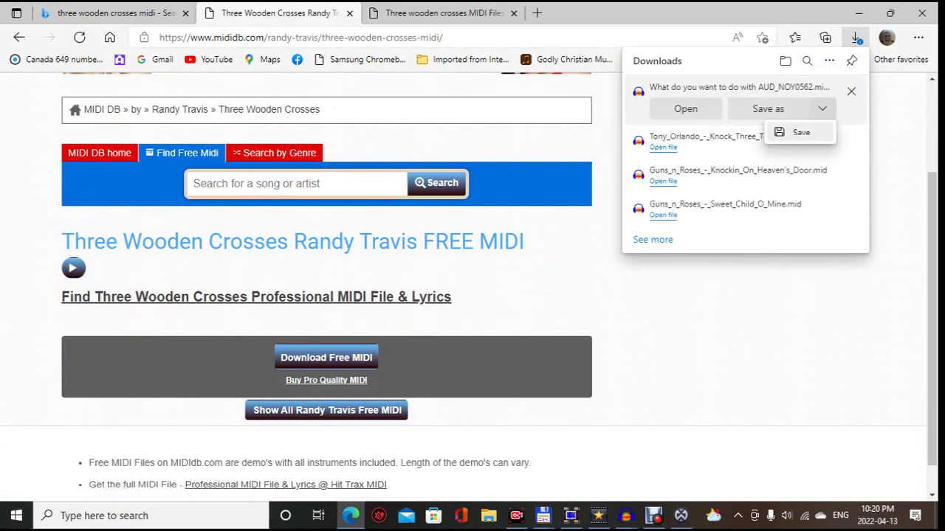
{"action": "left_click", "coordinate": [801, 132]}
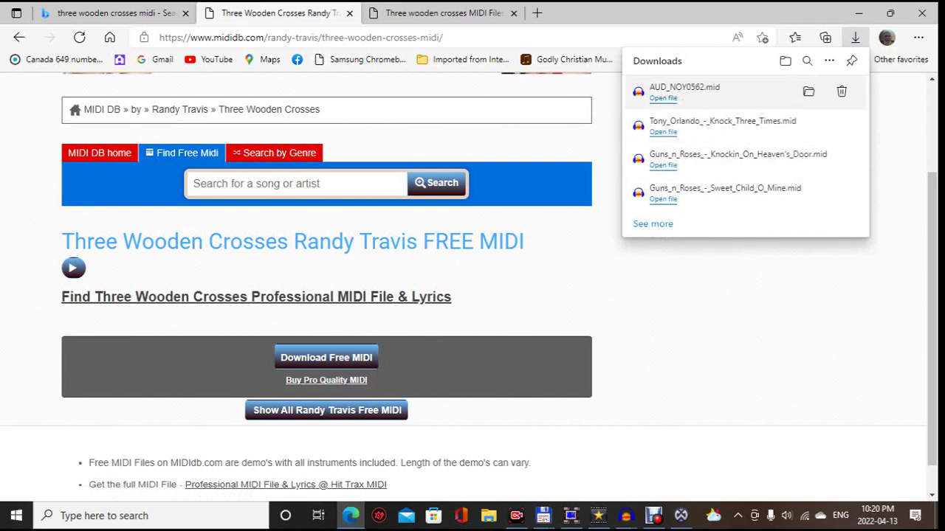
{"action": "left_click", "coordinate": [684, 87]}
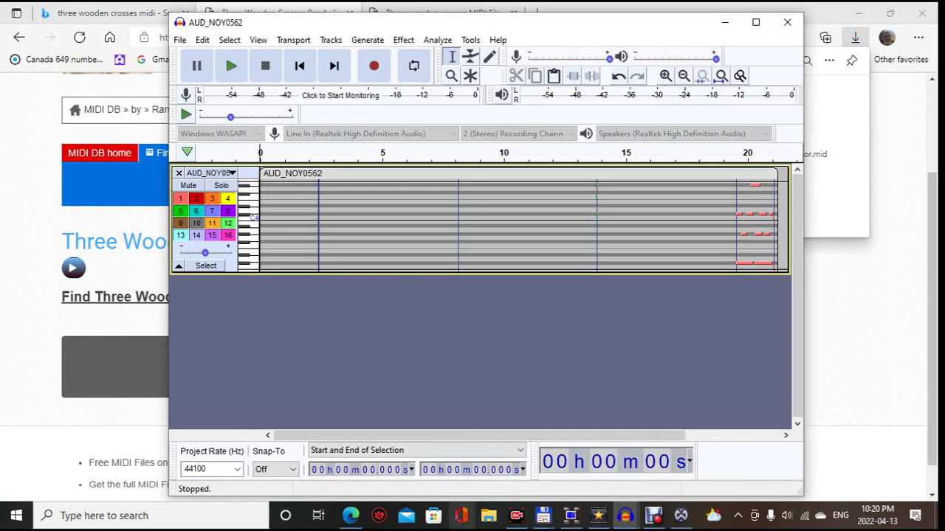
- Stop playback of Guns_n_Roses_-_Knockin_On_Heaven's_Door in its Audacity window and close that project without saving
{"action": "left_click", "coordinate": [625, 516]}
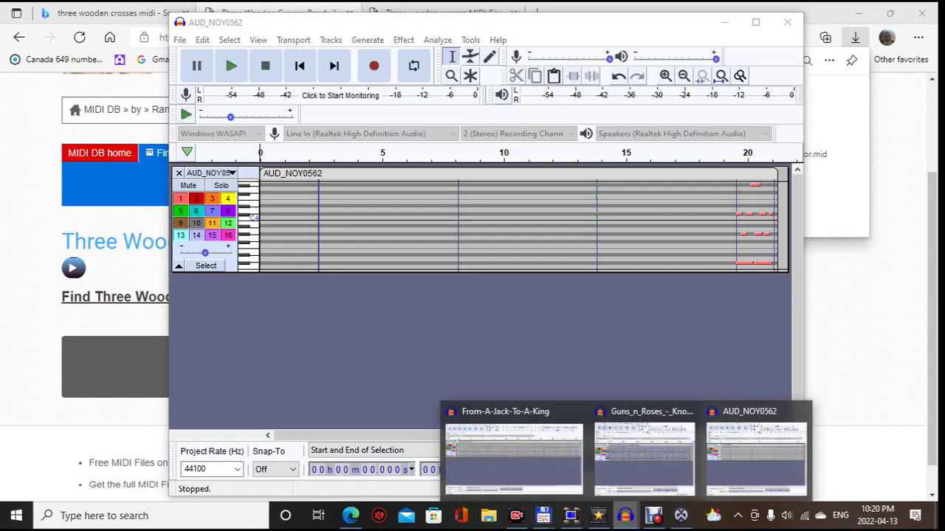
{"action": "mouse_move", "coordinate": [643, 454]}
{"action": "left_click", "coordinate": [642, 454]}
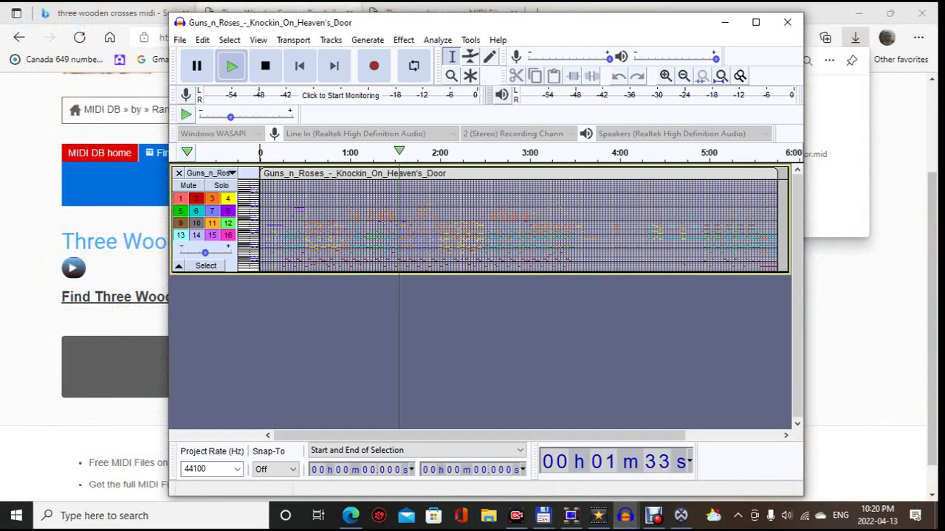
{"action": "left_click", "coordinate": [265, 65]}
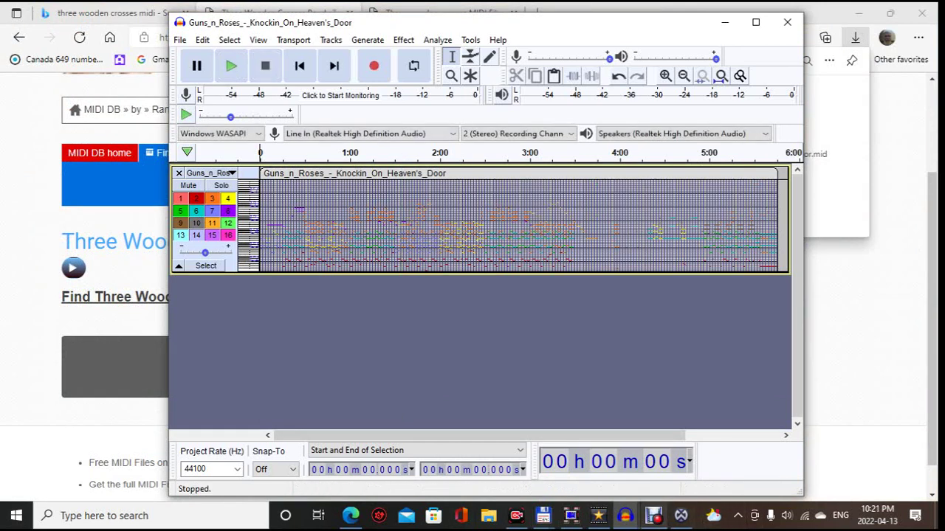
{"action": "left_click", "coordinate": [626, 515]}
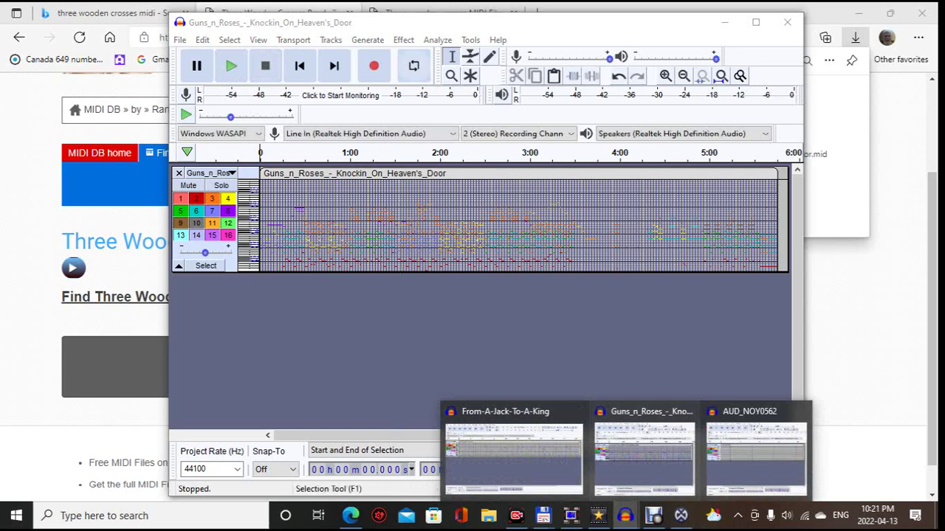
{"action": "left_click", "coordinate": [787, 23]}
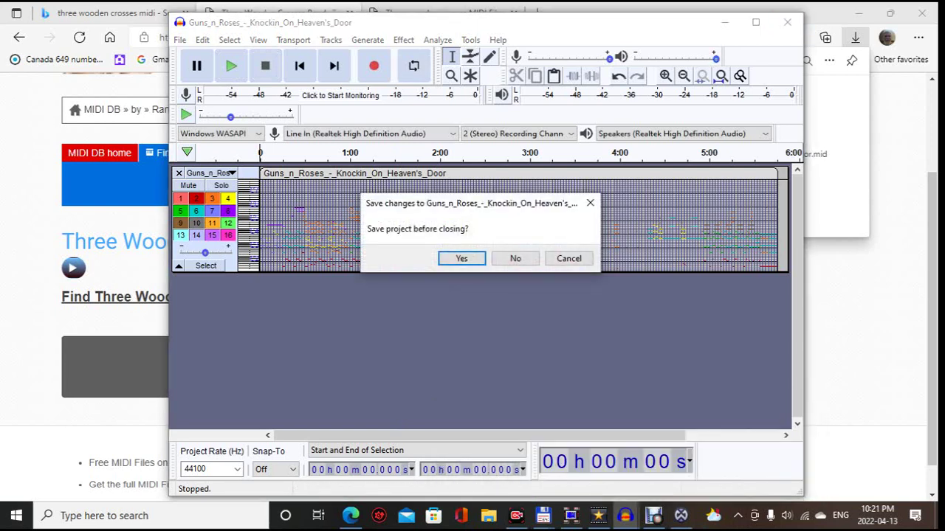
{"action": "left_click", "coordinate": [515, 258]}
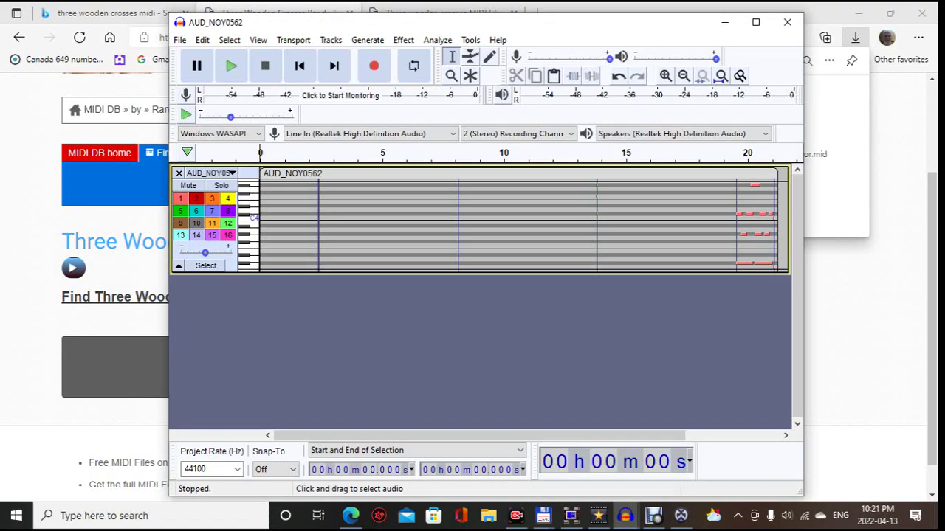
- Play AUD_NOY0562 in Audacity and close its project without saving
{"action": "left_click", "coordinate": [231, 66]}
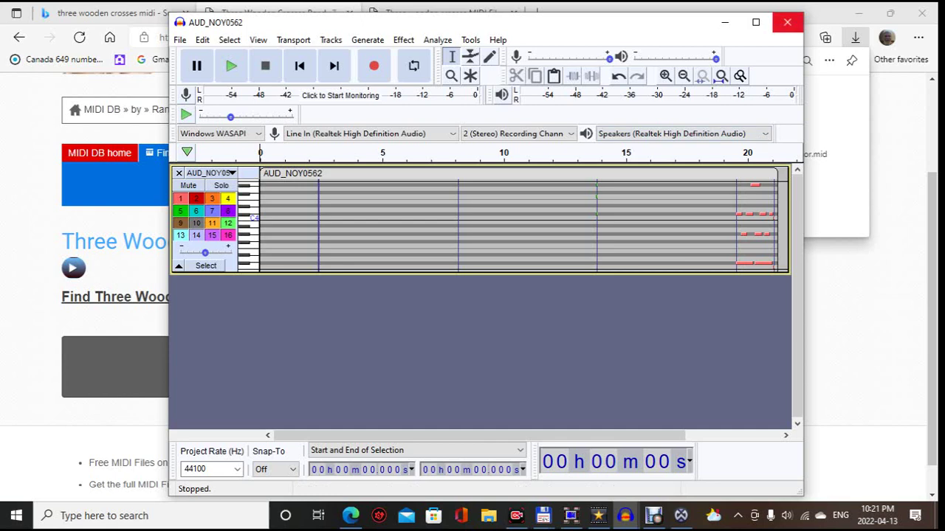
{"action": "left_click", "coordinate": [787, 22]}
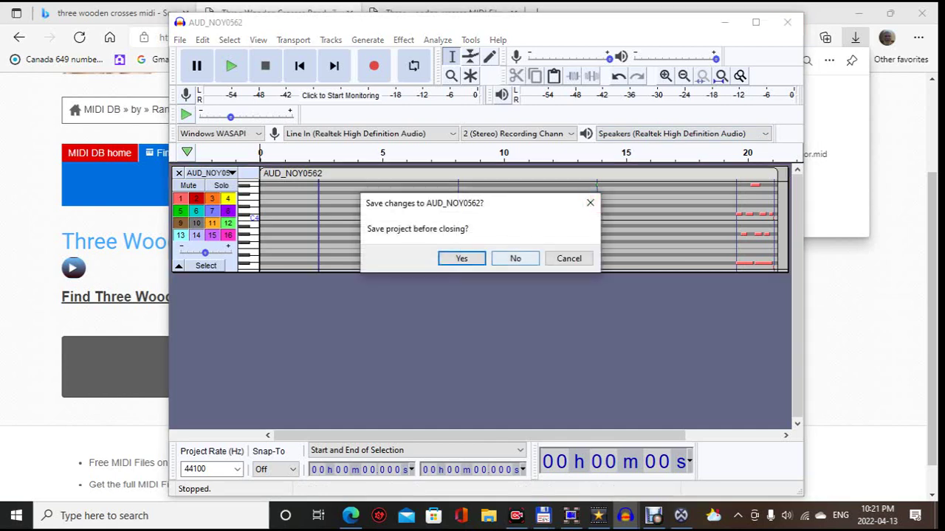
{"action": "left_click", "coordinate": [515, 258]}
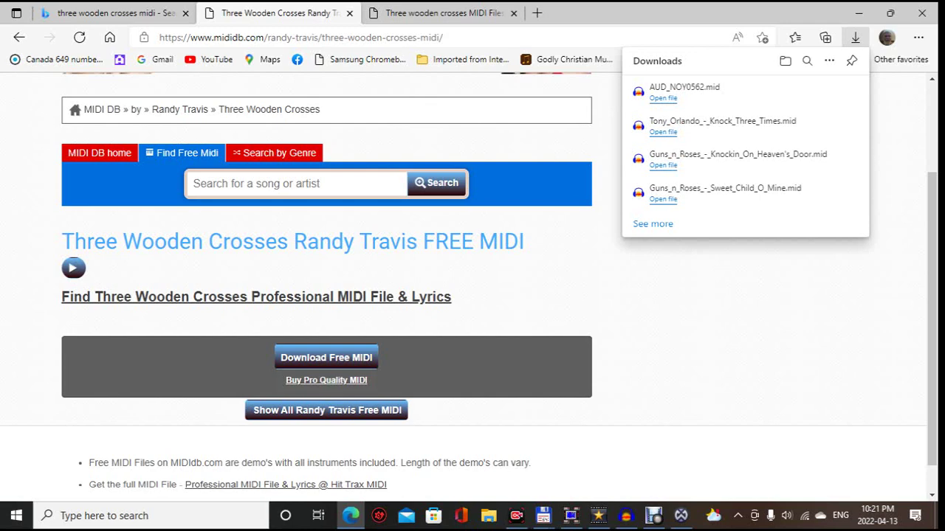
- Close the MIDI DB song page and check the midi-hits.com result for Three Wooden Crosses, returning to the Bing results
{"action": "scroll", "coordinate": [468, 280], "scroll_direction": "down", "scroll_amount": 1}
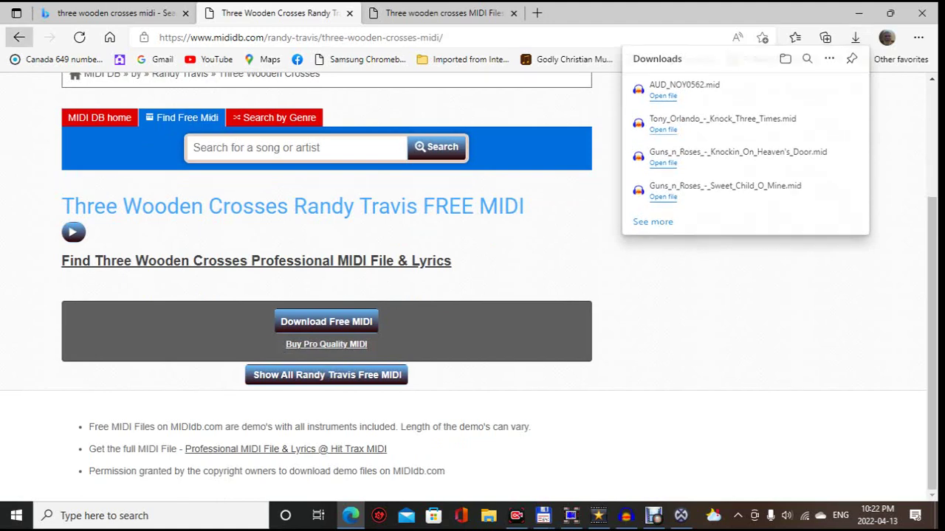
{"action": "key", "text": "ctrl+w"}
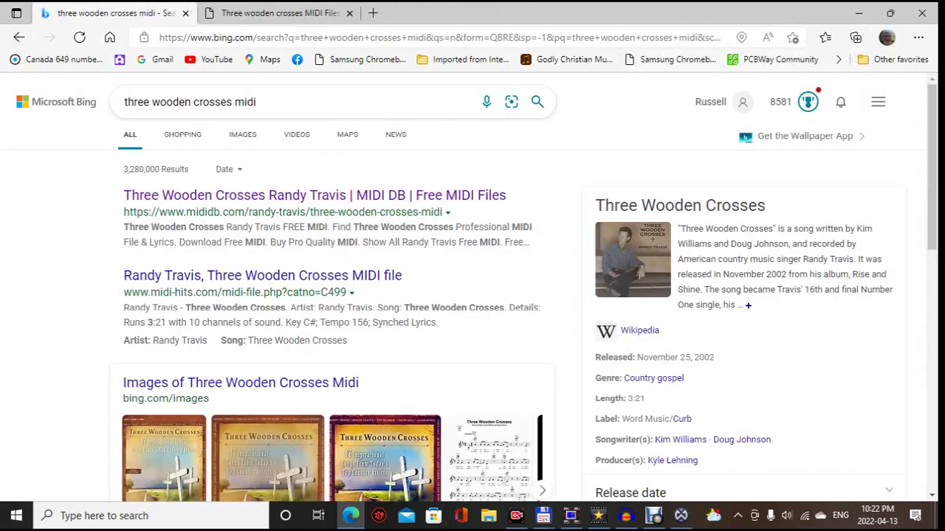
{"action": "left_click", "coordinate": [262, 275]}
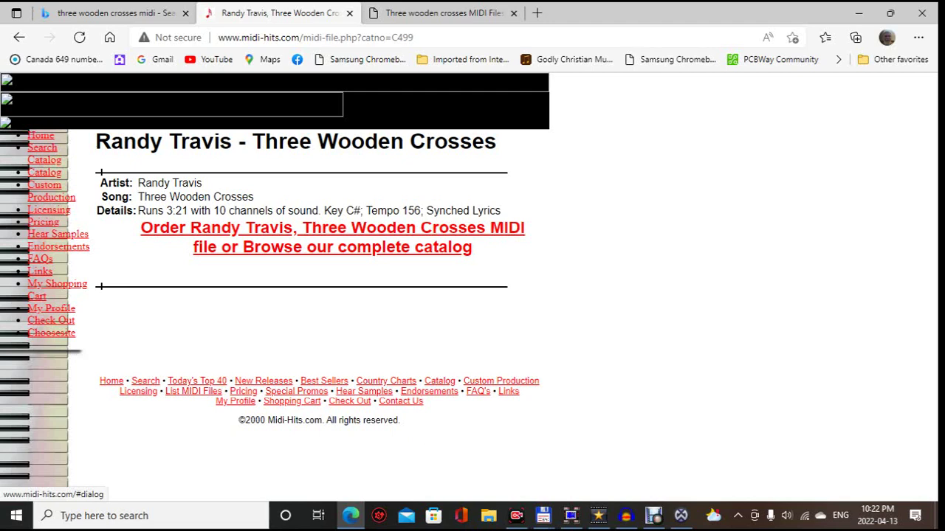
{"action": "left_click", "coordinate": [18, 36]}
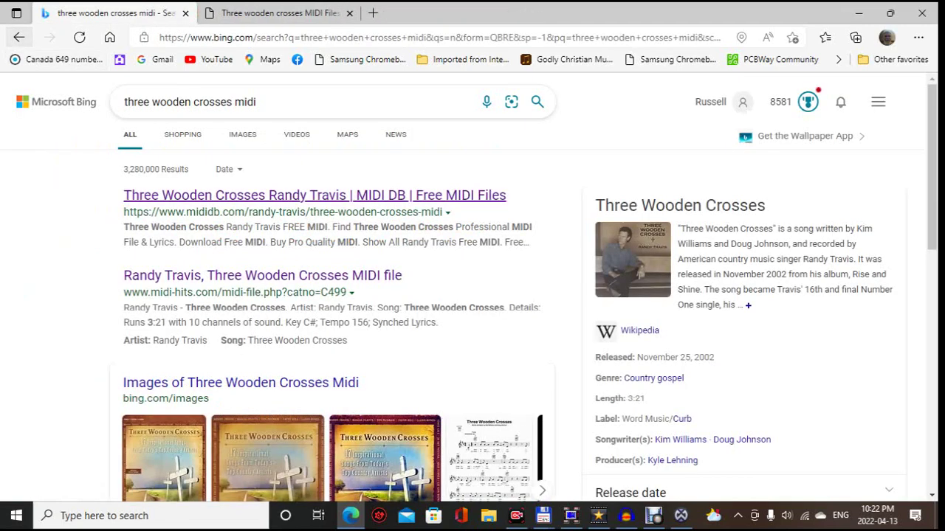
- Check the MIDI DB result for Randy Travis MIDI files and close its page
{"action": "scroll", "coordinate": [332, 295], "scroll_direction": "down", "scroll_amount": 5}
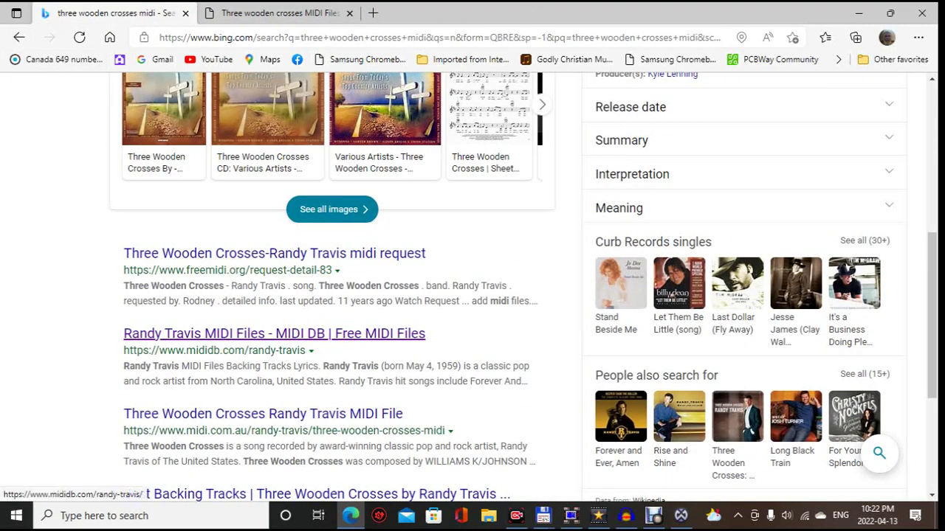
{"action": "left_click", "coordinate": [273, 333]}
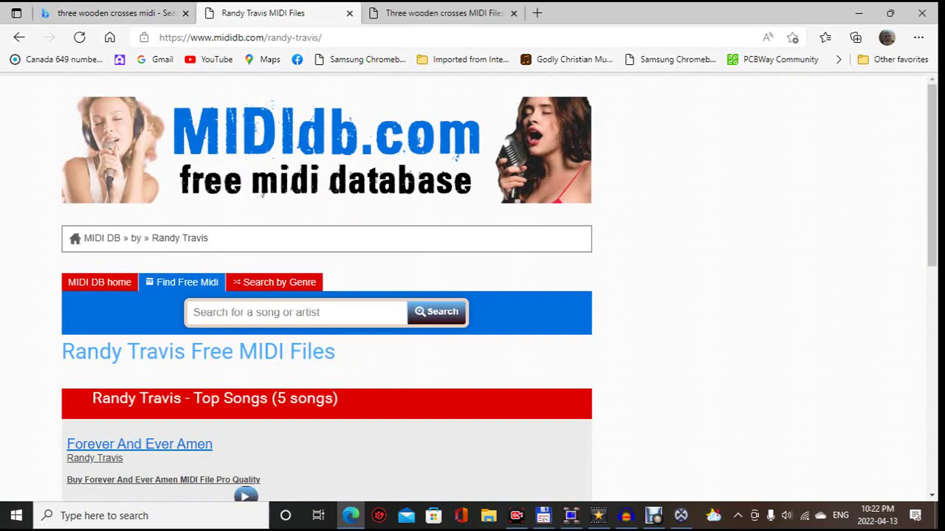
{"action": "key", "text": "ctrl+w"}
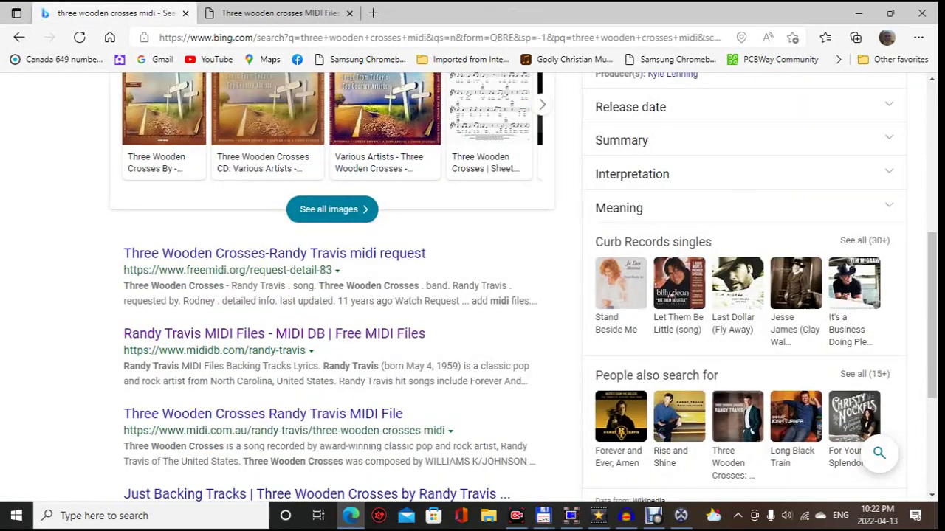
- Open the Just Backing Tracks search result for Three Wooden Crosses and look through its Randy Travis songs
{"action": "scroll", "coordinate": [263, 288], "scroll_direction": "down", "scroll_amount": 2}
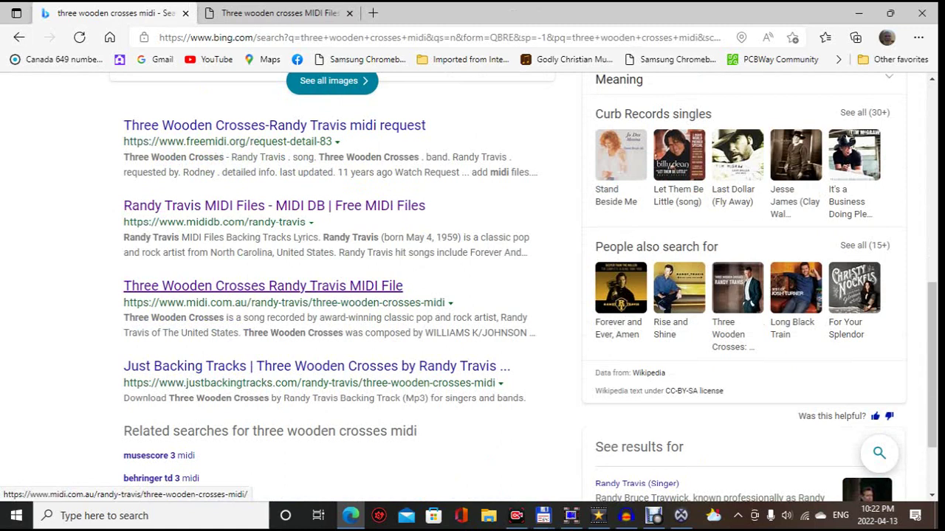
{"action": "left_click", "coordinate": [316, 367]}
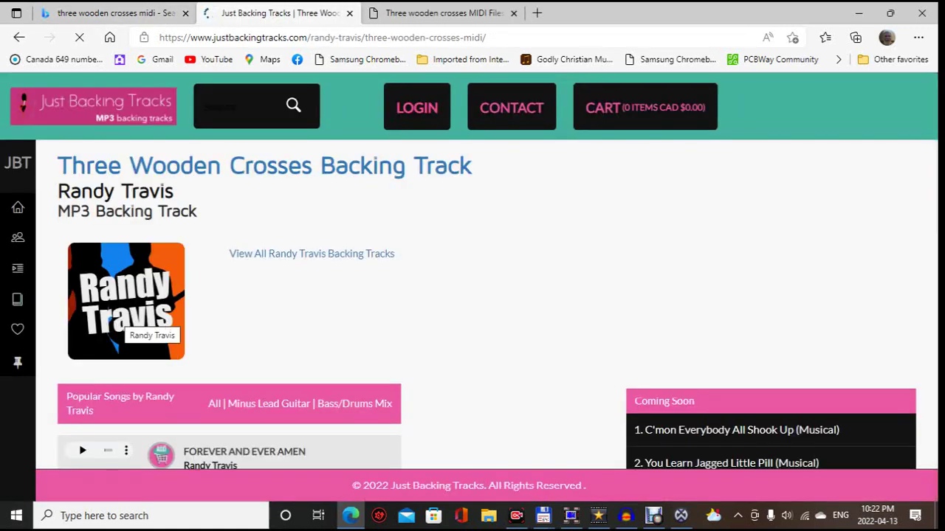
{"action": "scroll", "coordinate": [473, 303], "scroll_direction": "down", "scroll_amount": 1}
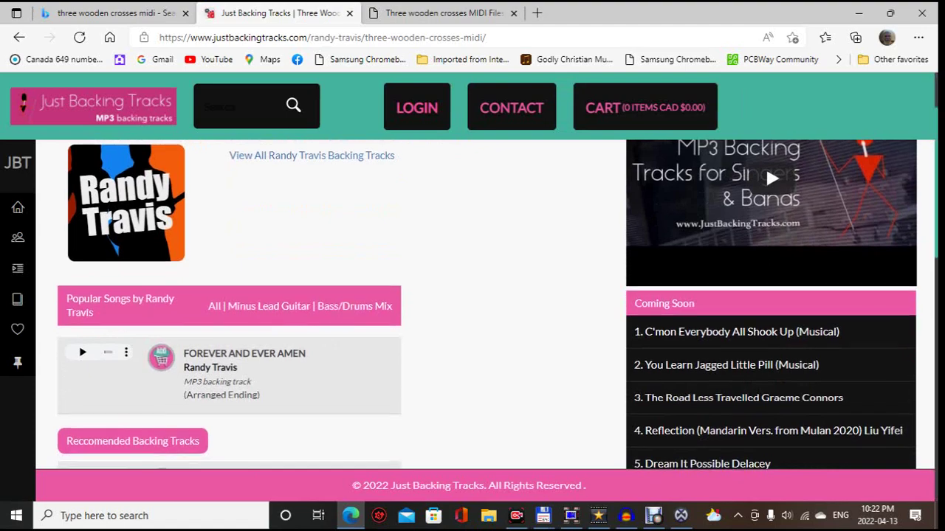
{"action": "scroll", "coordinate": [473, 302], "scroll_direction": "up", "scroll_amount": 1}
{"action": "scroll", "coordinate": [766, 263], "scroll_direction": "down", "scroll_amount": 2}
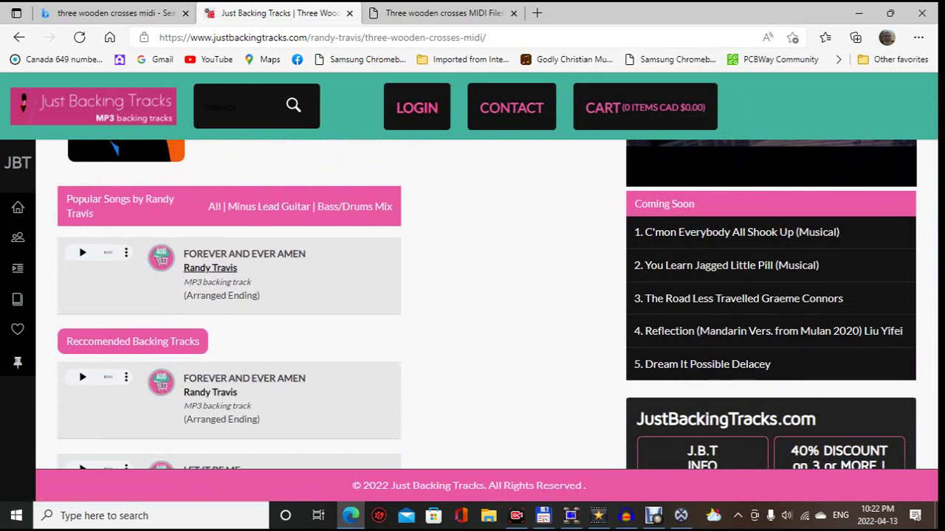
- Play the Forever And Ever Amen preview on its Just Backing Tracks page, check the player options and close the page
{"action": "left_click", "coordinate": [244, 253]}
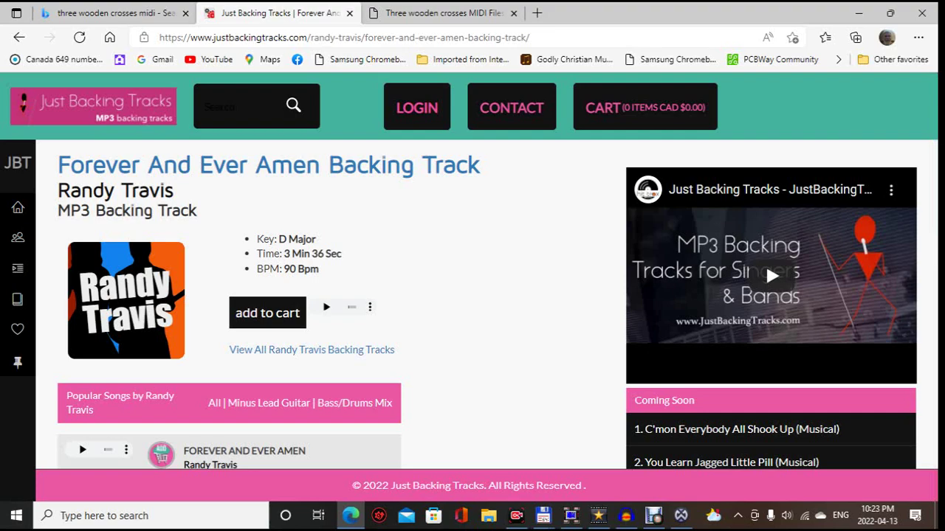
{"action": "scroll", "coordinate": [766, 262], "scroll_direction": "down", "scroll_amount": 3}
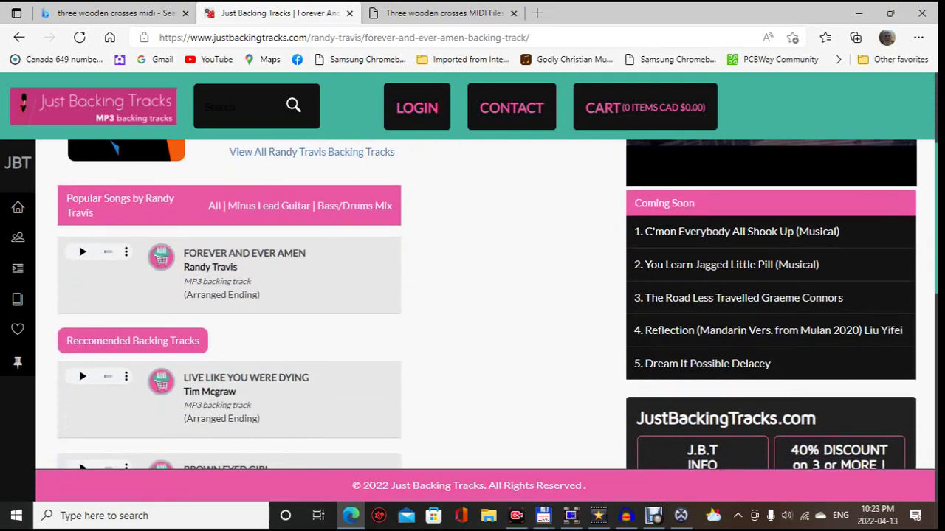
{"action": "left_click", "coordinate": [82, 252]}
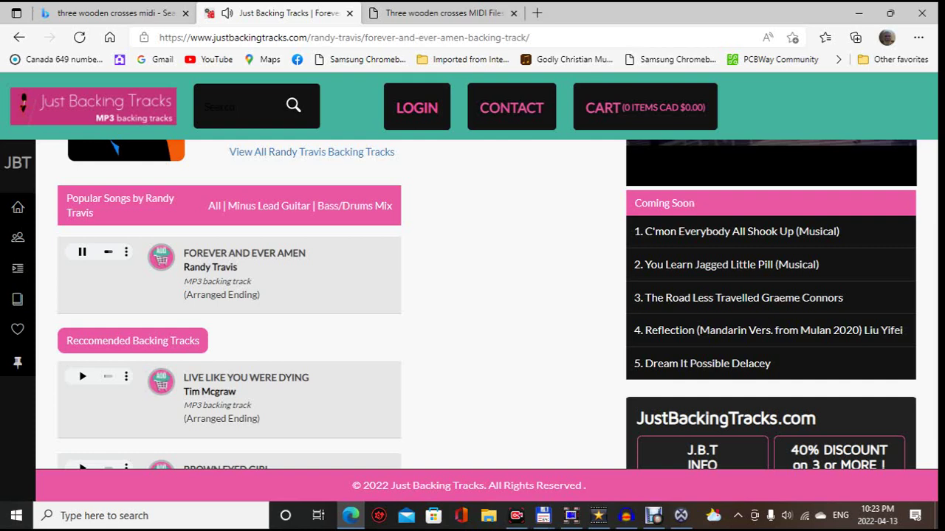
{"action": "left_click", "coordinate": [126, 252]}
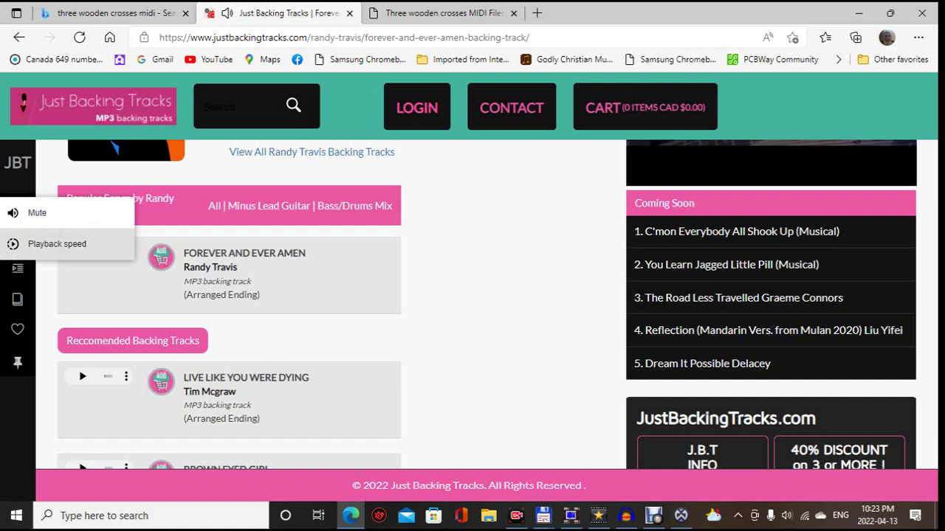
{"action": "key", "text": "Escape"}
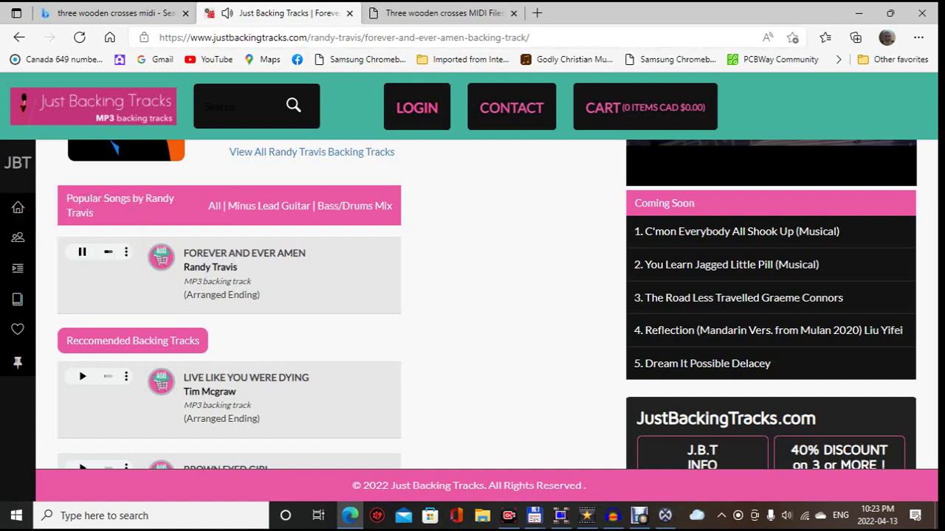
{"action": "left_click", "coordinate": [349, 12]}
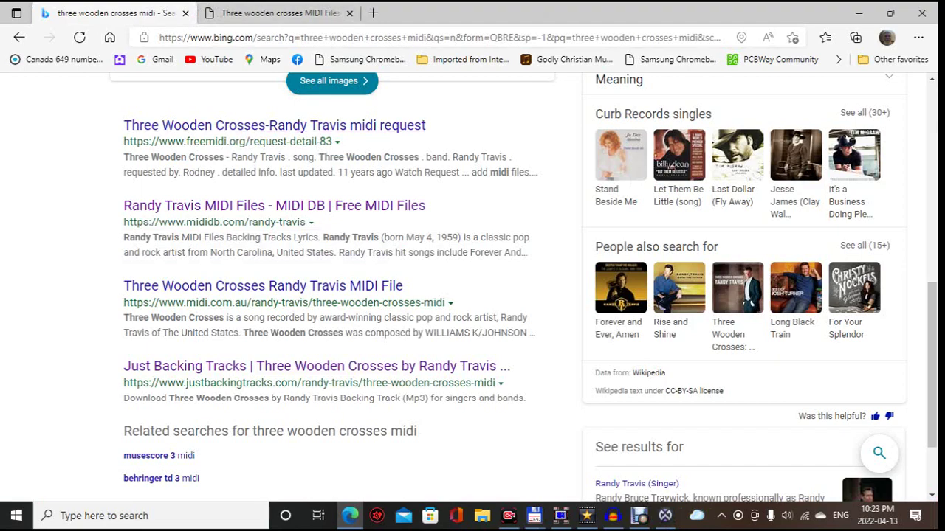
- Return to the Bing results for "midi world" and open the Files section of midiworld.com
{"action": "left_click", "coordinate": [19, 37]}
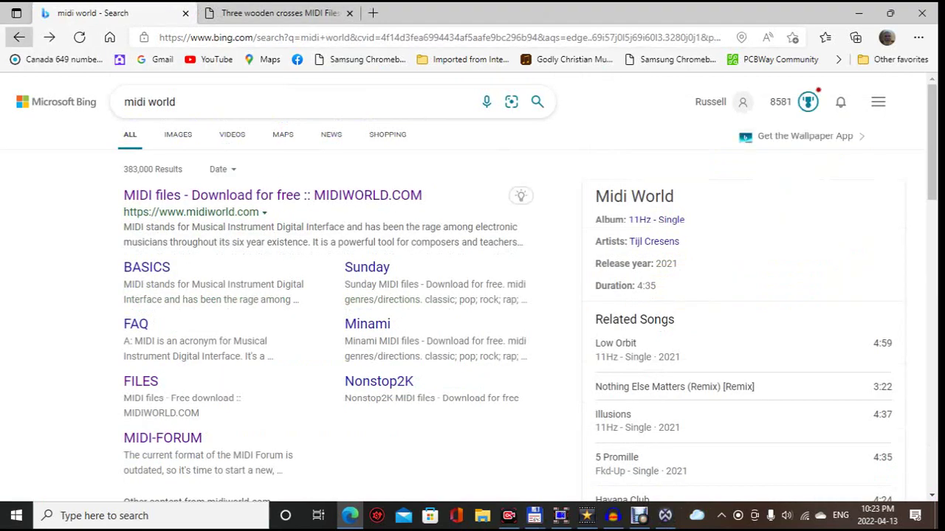
{"action": "left_click", "coordinate": [20, 37]}
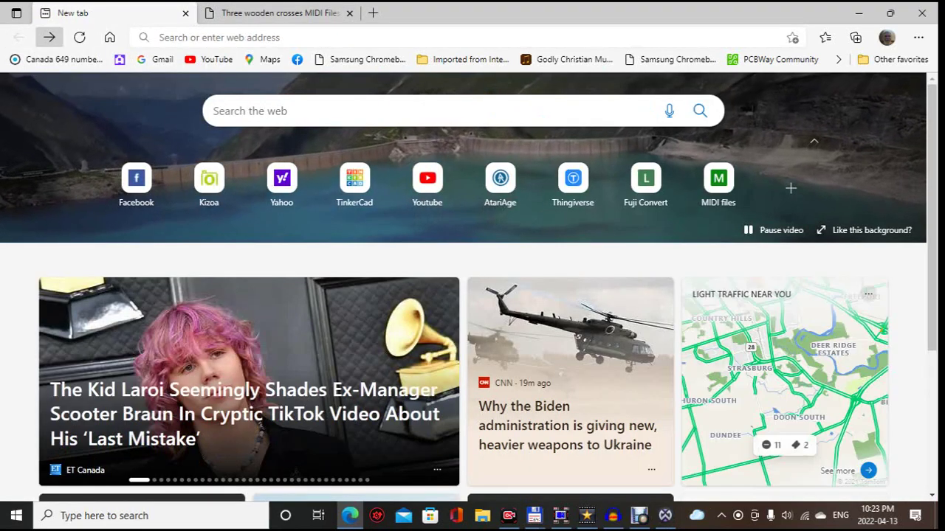
{"action": "left_click", "coordinate": [48, 37]}
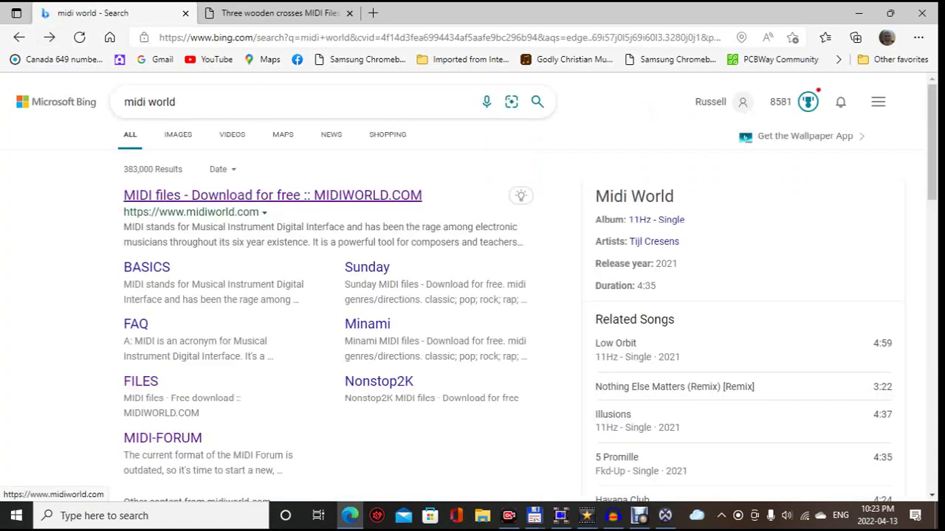
{"action": "left_click", "coordinate": [272, 195]}
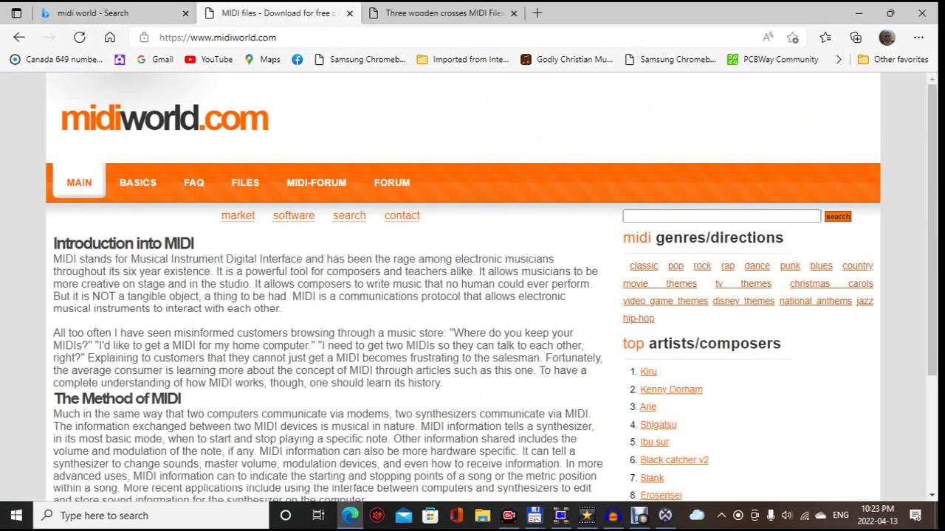
{"action": "left_click", "coordinate": [245, 182]}
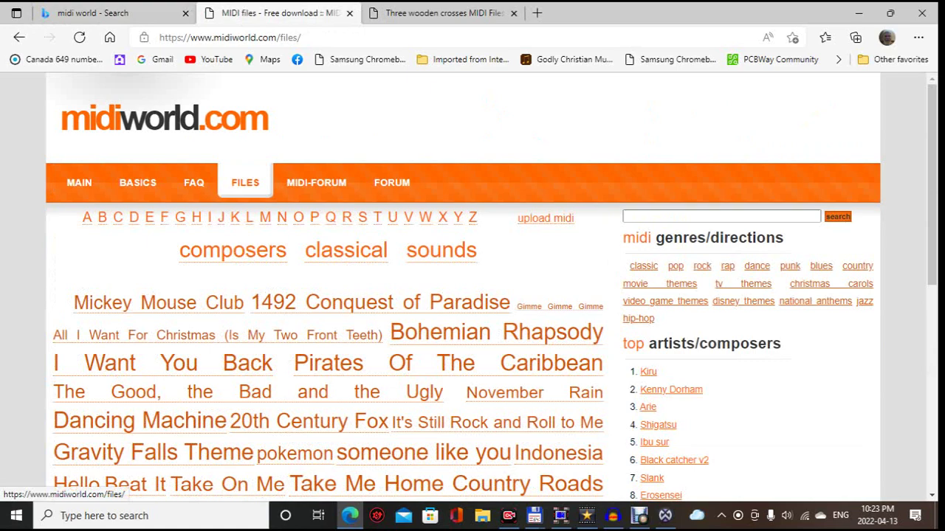
{"action": "scroll", "coordinate": [473, 295], "scroll_direction": "down", "scroll_amount": 2}
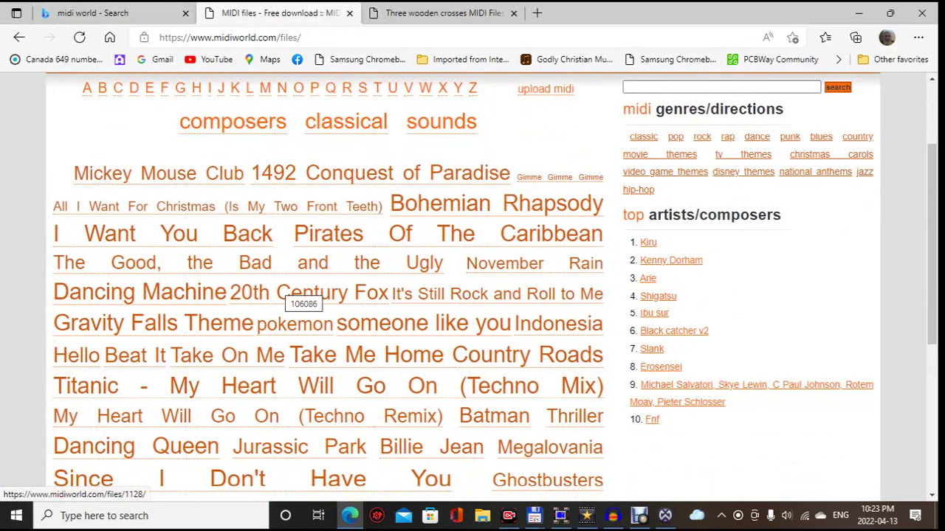
{"action": "scroll", "coordinate": [291, 295], "scroll_direction": "up", "scroll_amount": 2}
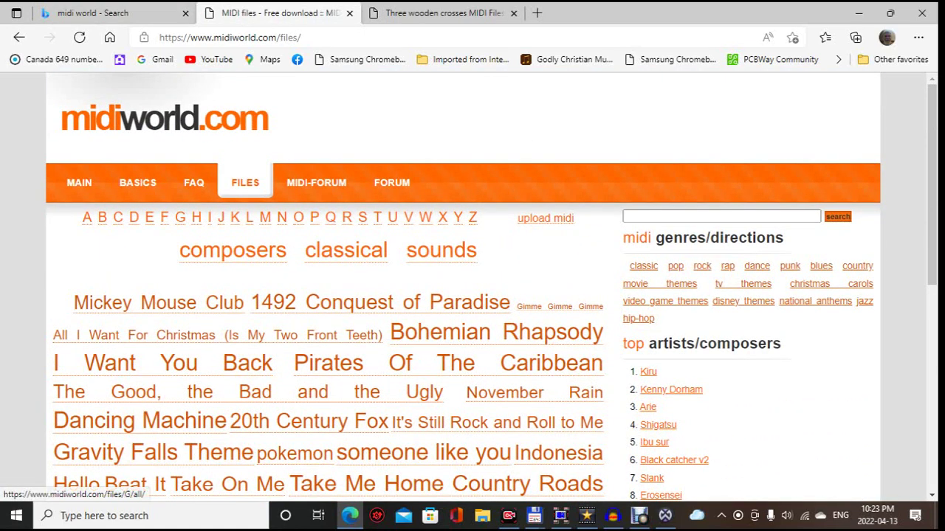
- Open the George Jones song list from the artists under G on midiworld.com
{"action": "left_click", "coordinate": [180, 217]}
{"action": "scroll", "coordinate": [472, 296], "scroll_direction": "down", "scroll_amount": 1}
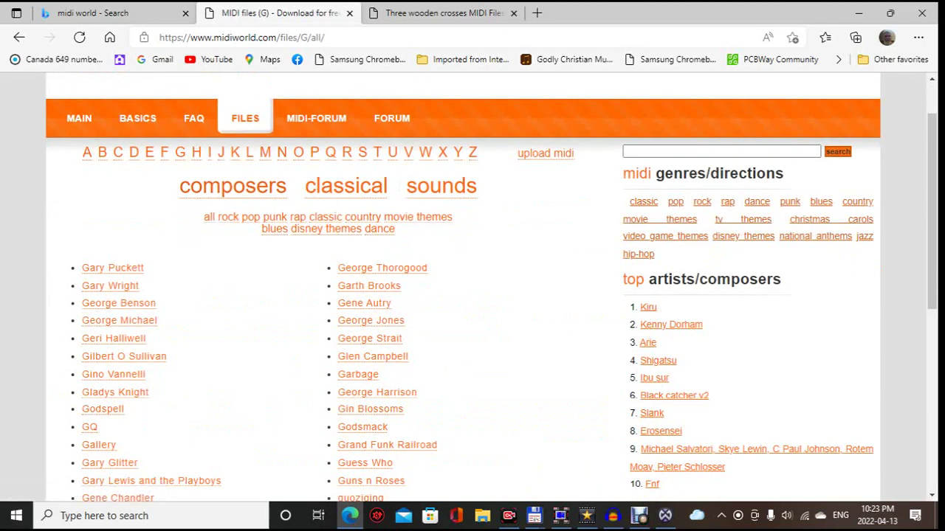
{"action": "left_click", "coordinate": [371, 320]}
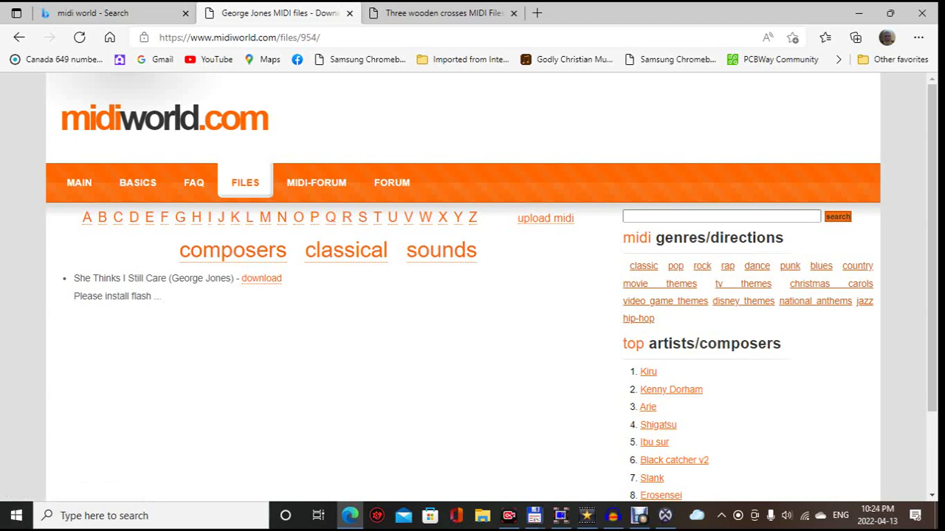
- Open the Michael Jackson song list from the artists under M on midiworld.com
{"action": "left_click", "coordinate": [265, 217]}
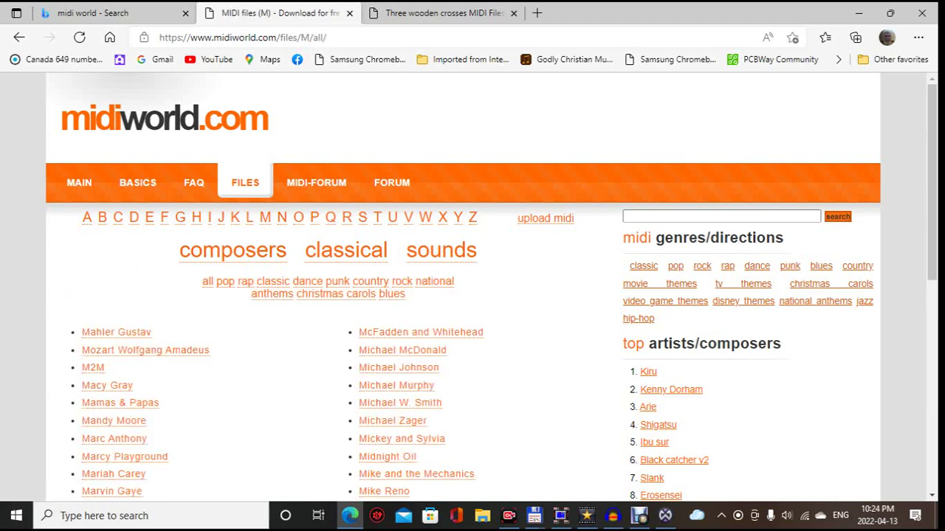
{"action": "scroll", "coordinate": [473, 288], "scroll_direction": "down", "scroll_amount": 4}
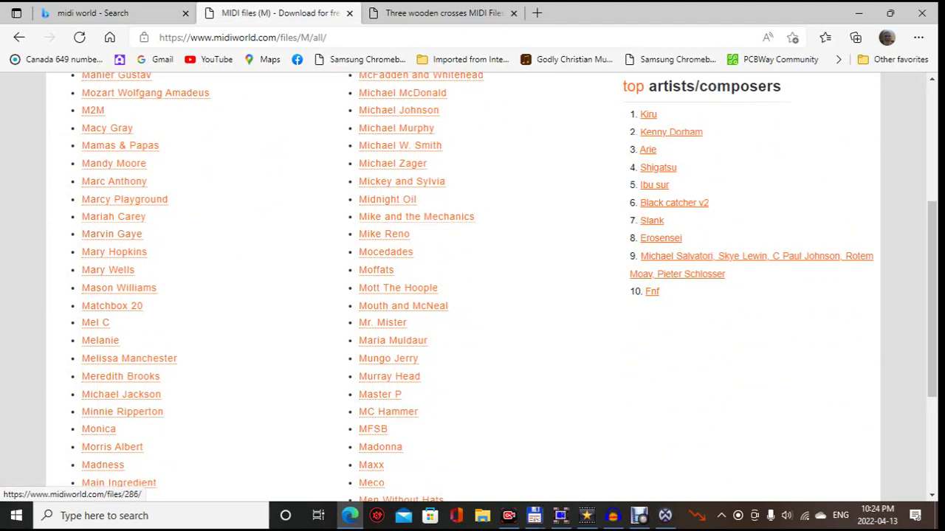
{"action": "scroll", "coordinate": [472, 288], "scroll_direction": "down", "scroll_amount": 2}
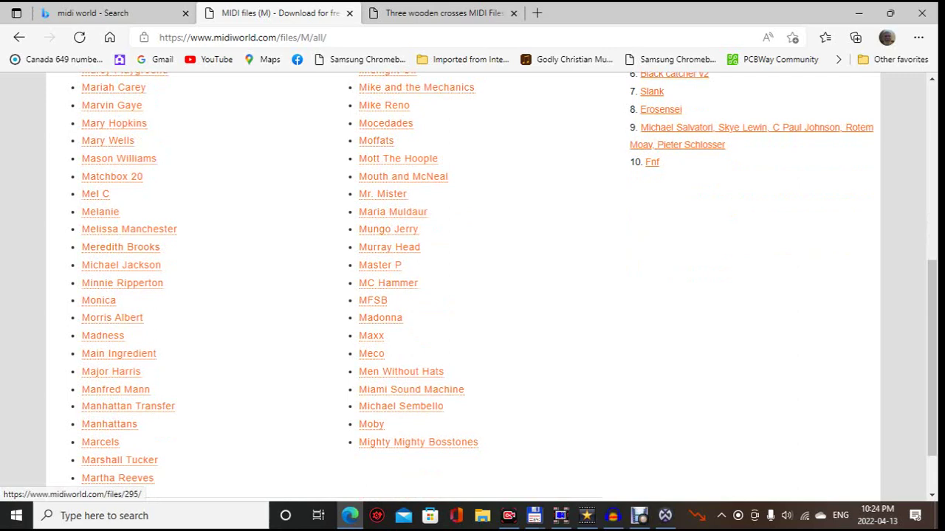
{"action": "left_click", "coordinate": [121, 265]}
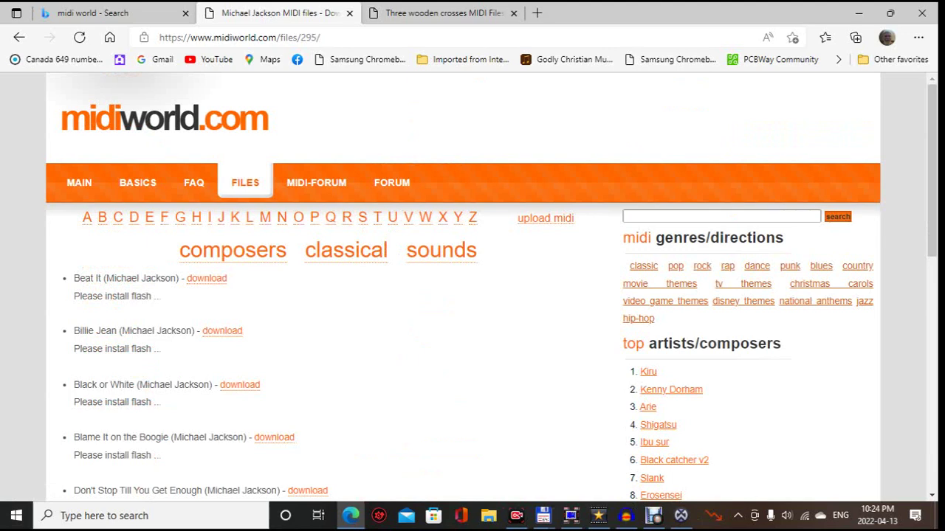
- Download Michael Jackson's Billie Jean MIDI file and play it in Audacity, minimizing that window and closing the artist's midiworld.com page
{"action": "left_click", "coordinate": [307, 490]}
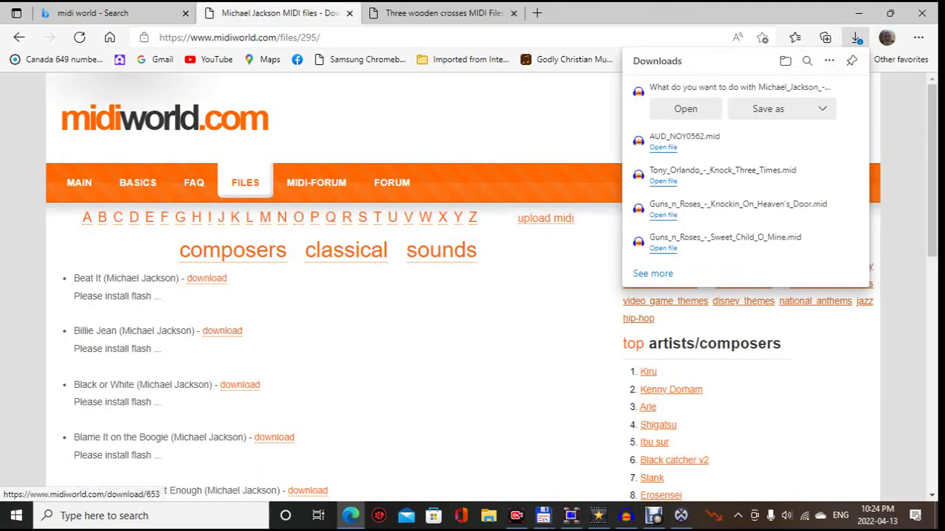
{"action": "left_click", "coordinate": [685, 109]}
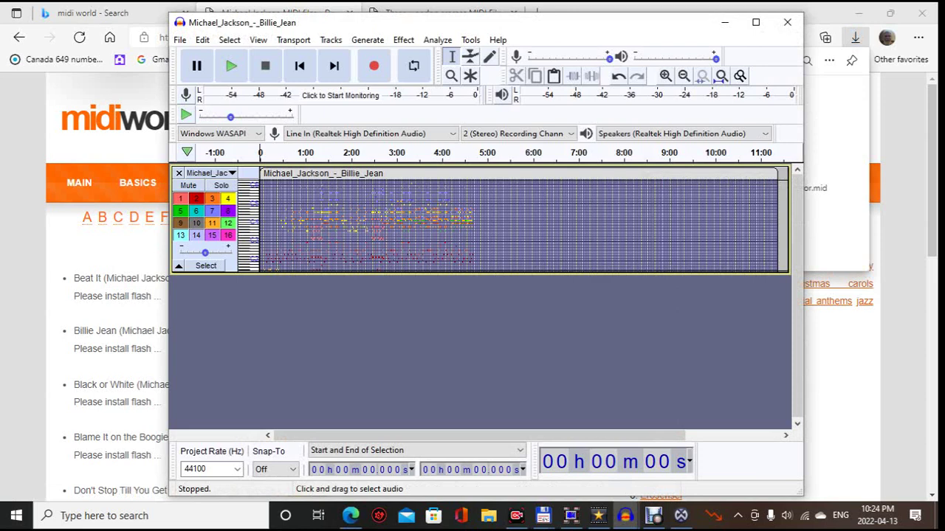
{"action": "key", "text": "space"}
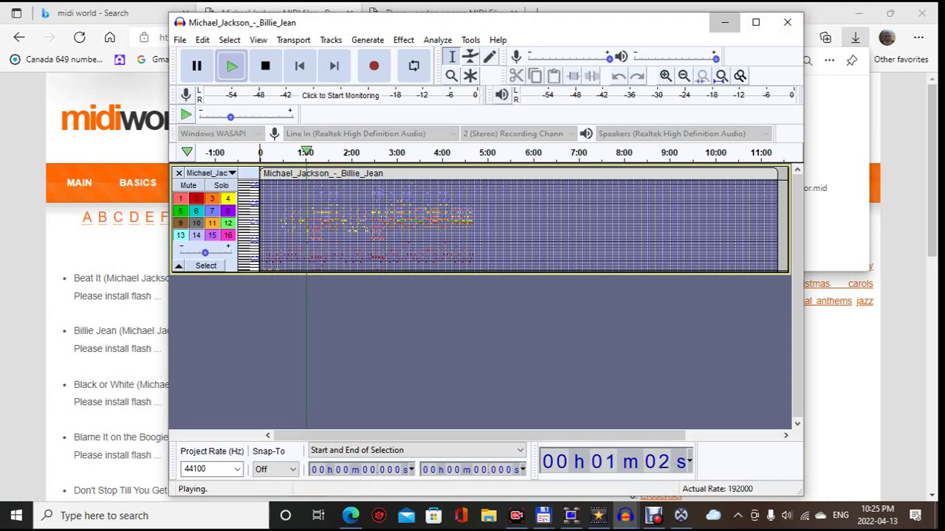
{"action": "left_click", "coordinate": [725, 22]}
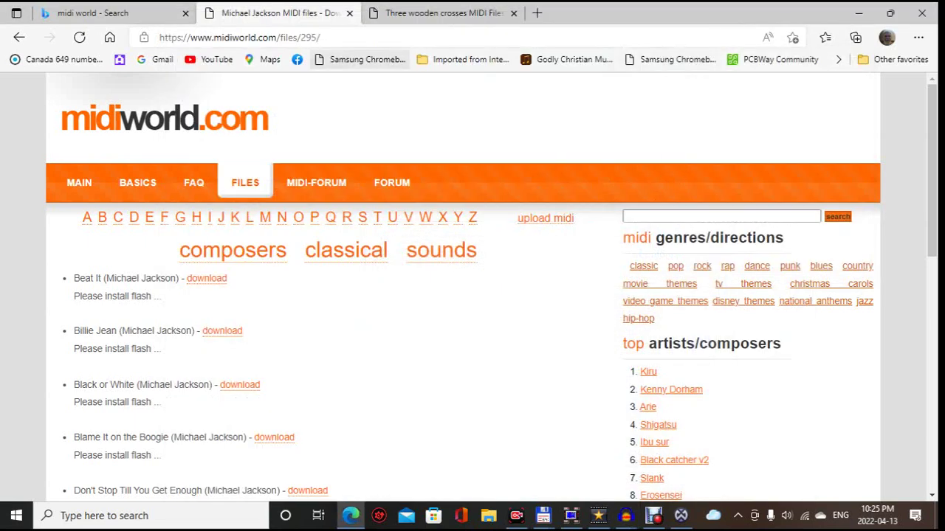
{"action": "left_click", "coordinate": [349, 12]}
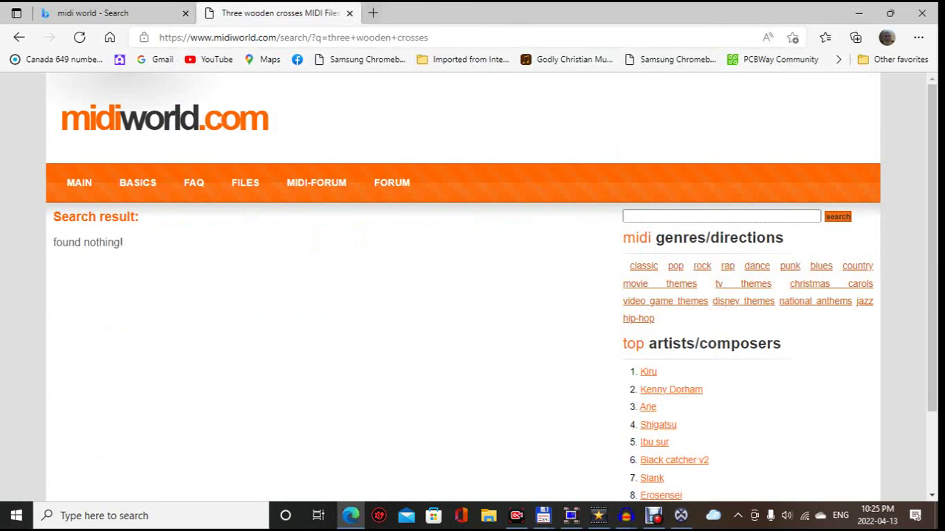
- Close the "three wooden crosses" search page and reopen the Files section of midiworld.com from the Bing results
{"action": "left_click", "coordinate": [349, 12]}
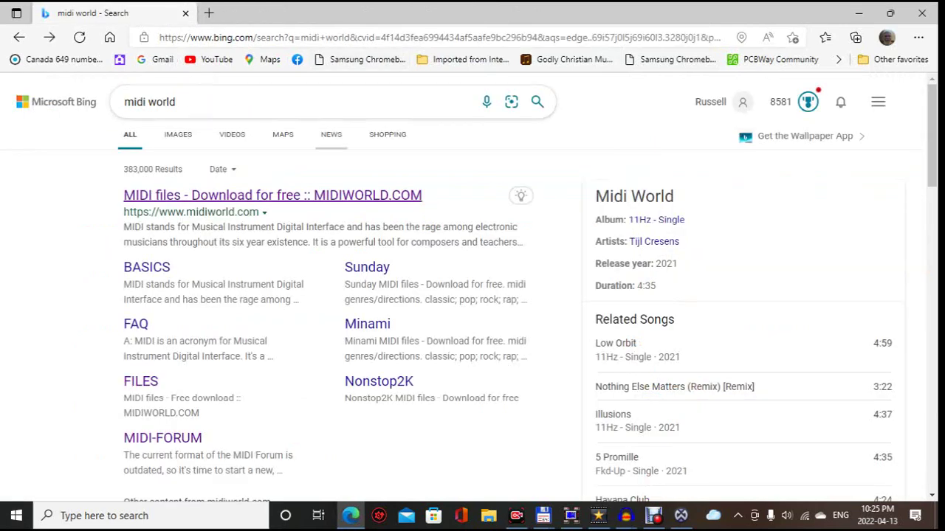
{"action": "left_click", "coordinate": [273, 195]}
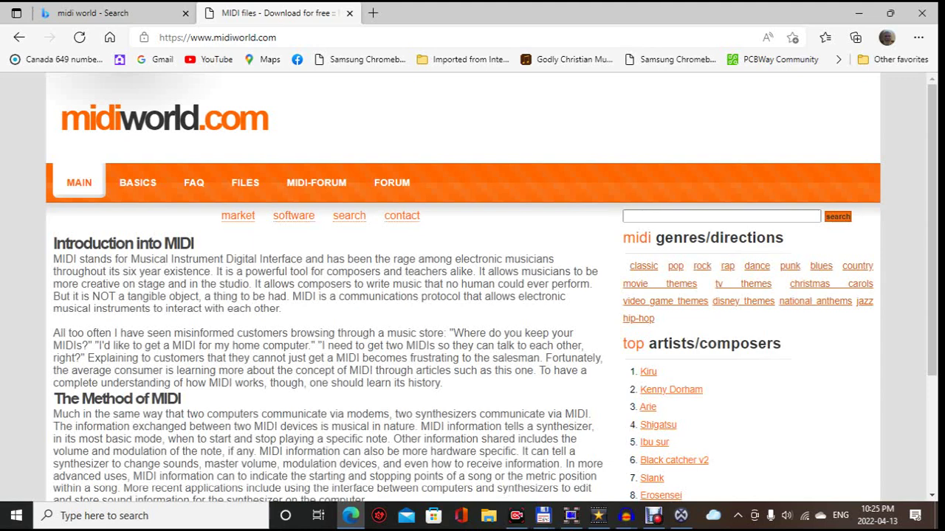
{"action": "left_click", "coordinate": [245, 182]}
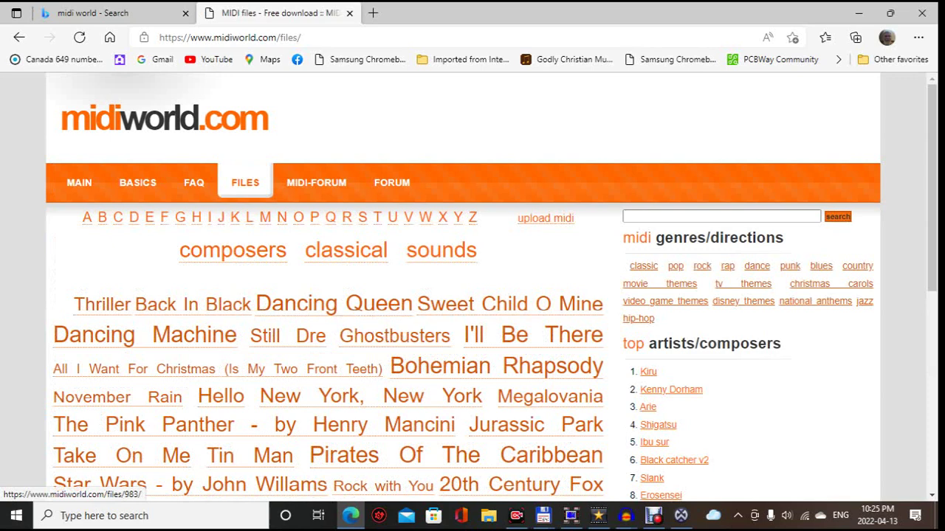
- Open the AC/DC song list through the Back In Black link and look over the available MIDI files
{"action": "left_click", "coordinate": [221, 306]}
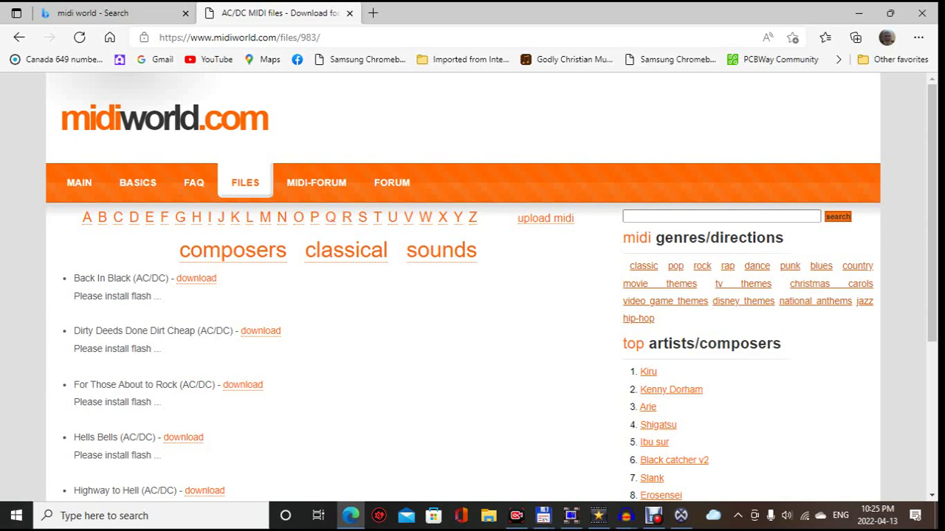
{"action": "scroll", "coordinate": [472, 296], "scroll_direction": "down", "scroll_amount": 2}
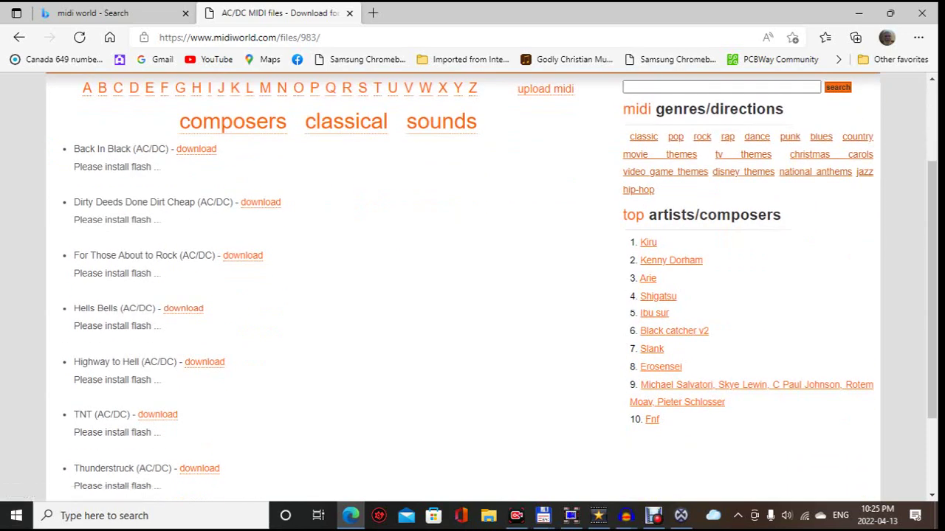
{"action": "scroll", "coordinate": [473, 296], "scroll_direction": "down", "scroll_amount": 2}
{"action": "scroll", "coordinate": [245, 182], "scroll_direction": "up", "scroll_amount": 4}
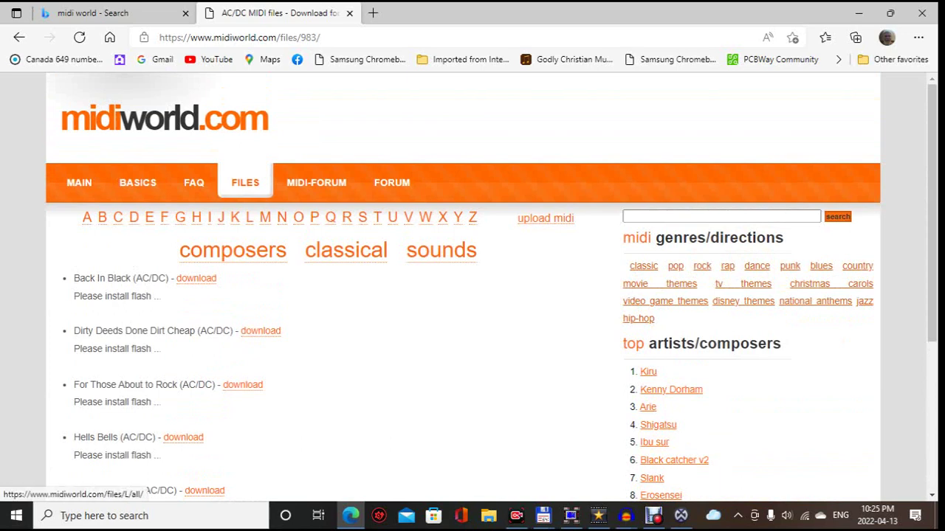
- Open the Mike and the Mechanics song list from the artists under M
{"action": "left_click", "coordinate": [265, 217]}
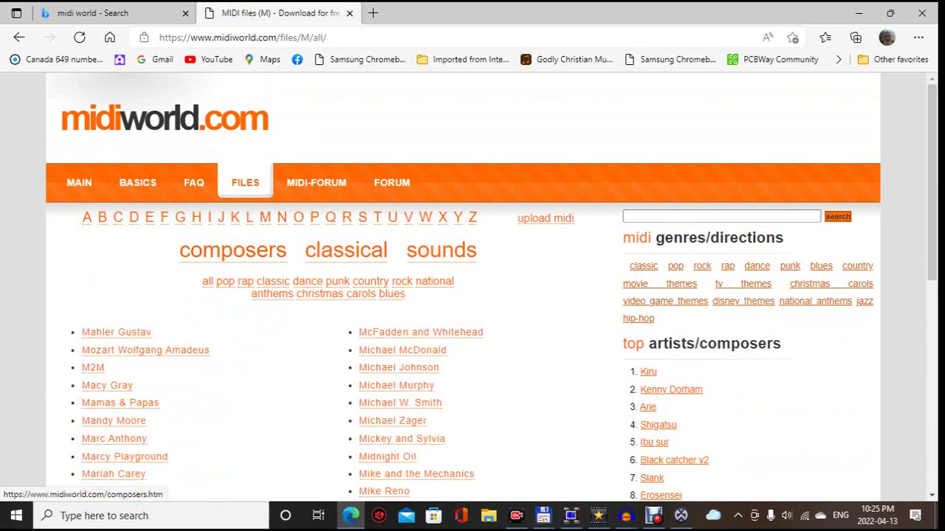
{"action": "scroll", "coordinate": [232, 249], "scroll_direction": "down", "scroll_amount": 2}
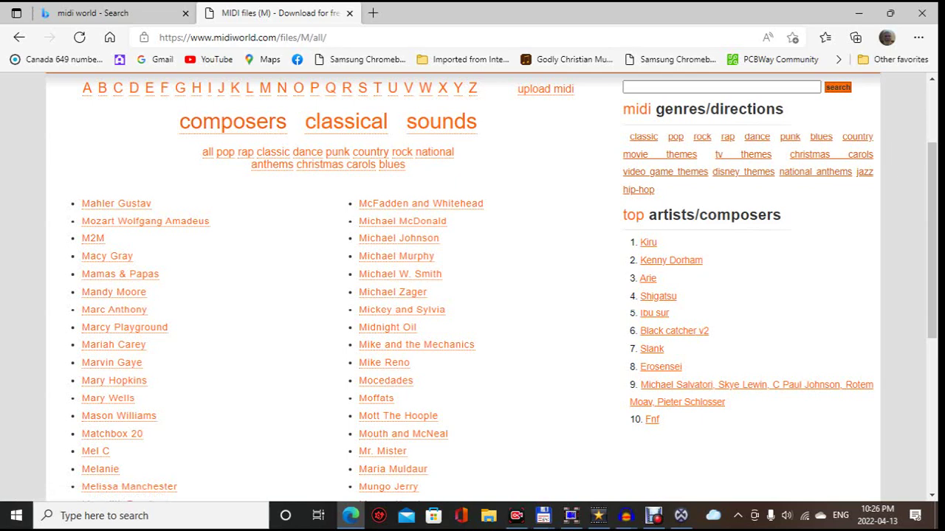
{"action": "scroll", "coordinate": [472, 286], "scroll_direction": "down", "scroll_amount": 2}
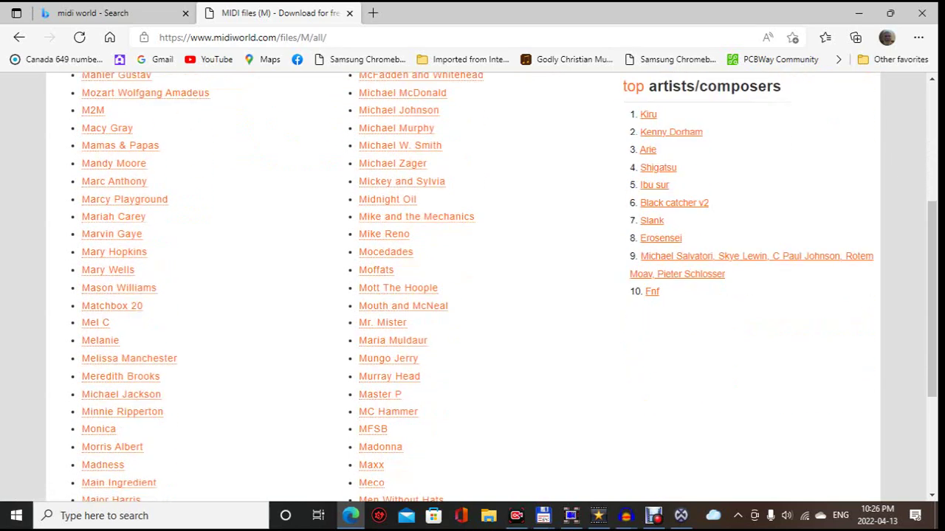
{"action": "scroll", "coordinate": [472, 285], "scroll_direction": "down", "scroll_amount": 2}
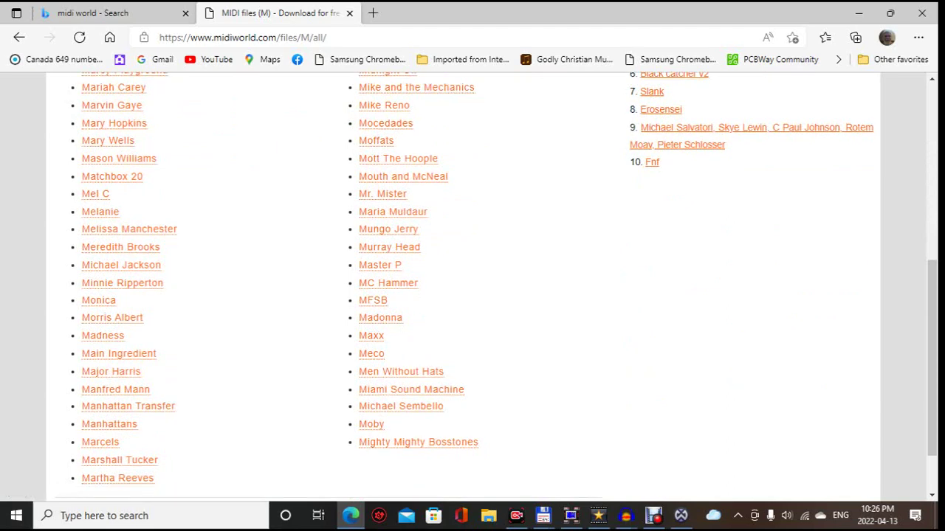
{"action": "scroll", "coordinate": [472, 286], "scroll_direction": "up", "scroll_amount": 1}
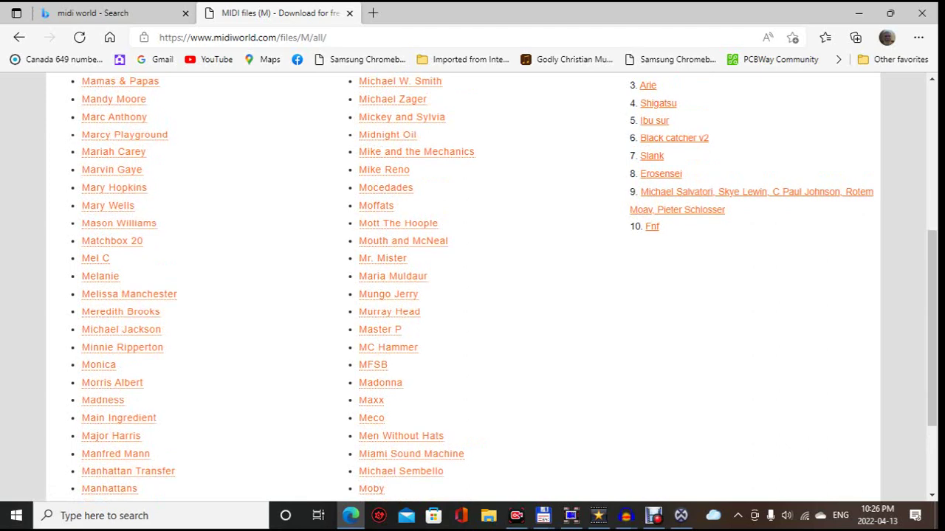
{"action": "scroll", "coordinate": [473, 286], "scroll_direction": "up", "scroll_amount": 2}
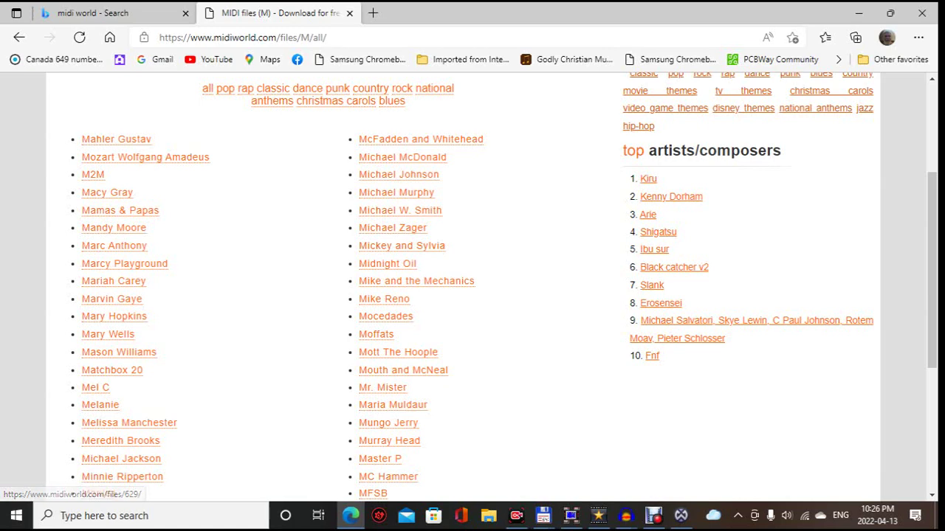
{"action": "left_click", "coordinate": [416, 281]}
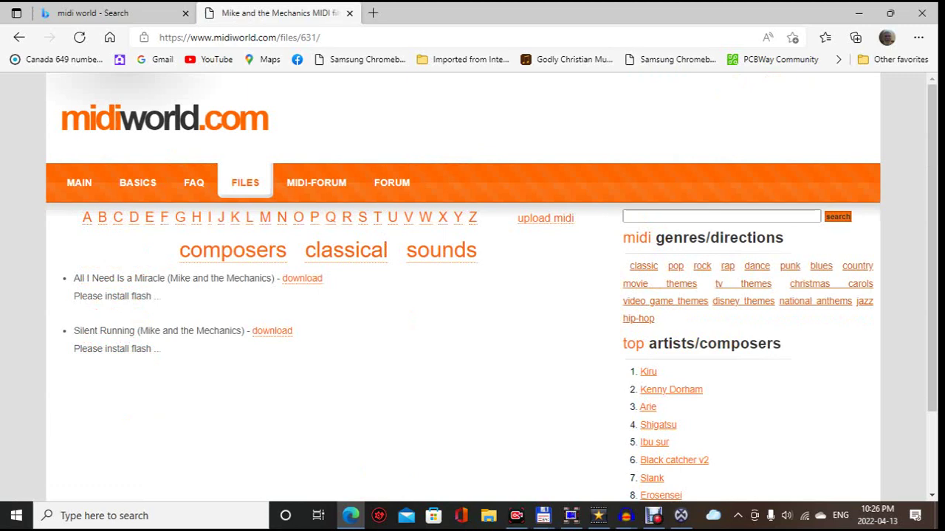
- Download the Silent Running MIDI file by Mike and the Mechanics, open it in Audacity and minimize its window
{"action": "left_click", "coordinate": [302, 278]}
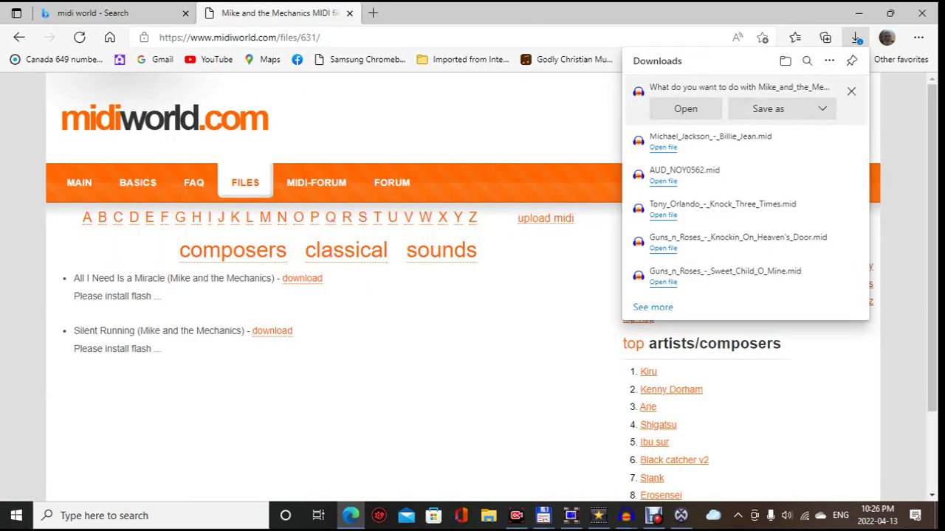
{"action": "key", "text": "Return"}
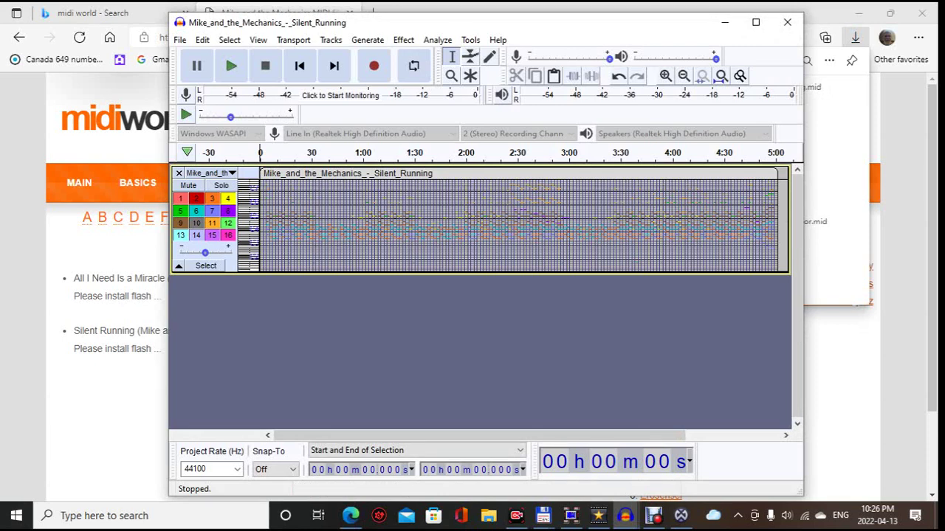
{"action": "left_click", "coordinate": [724, 22]}
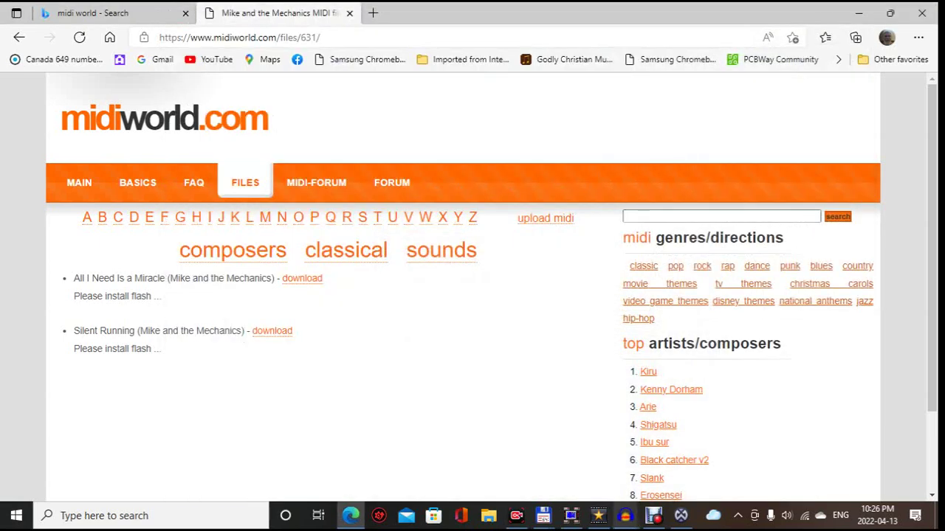
- Close the Michael Jackson Billie Jean project in Audacity without saving it
{"action": "mouse_move", "coordinate": [625, 516]}
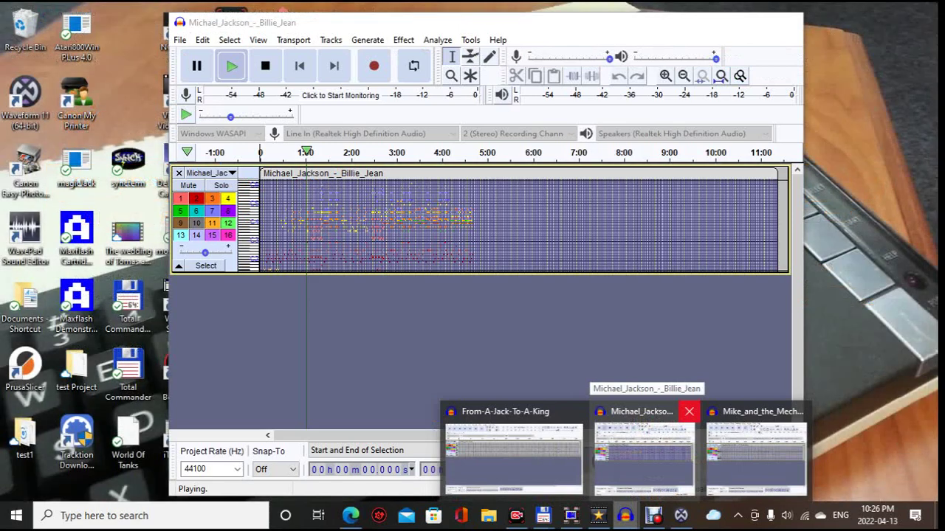
{"action": "left_click", "coordinate": [644, 457]}
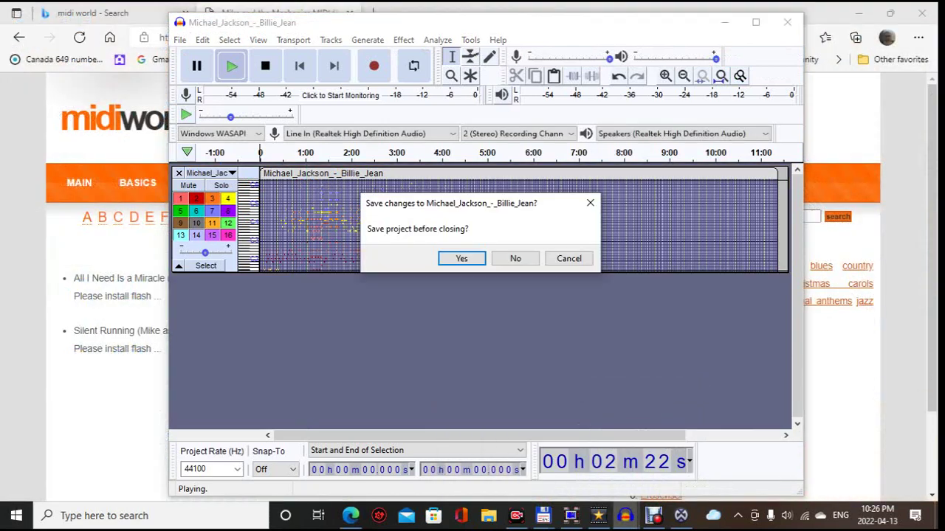
{"action": "left_click", "coordinate": [515, 258]}
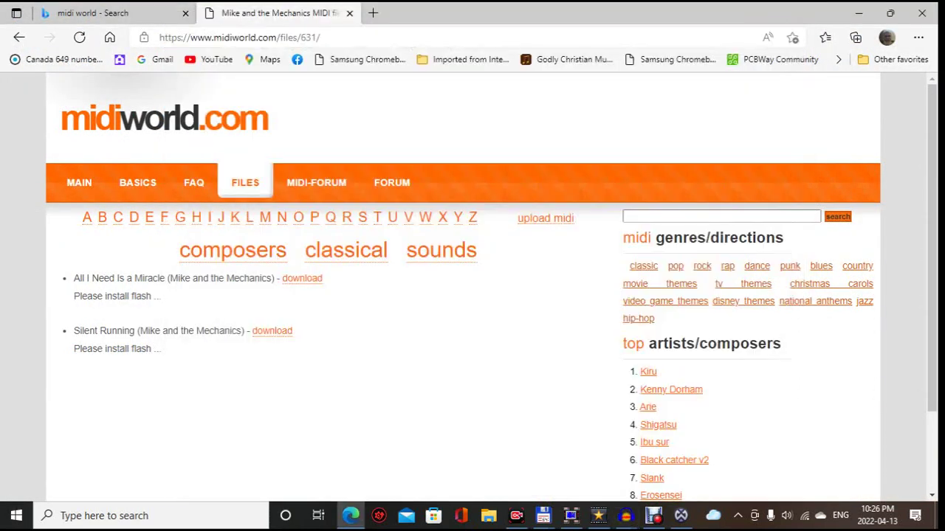
- Play the Silent Running MIDI in Audacity, then close its project without saving
{"action": "mouse_move", "coordinate": [626, 515]}
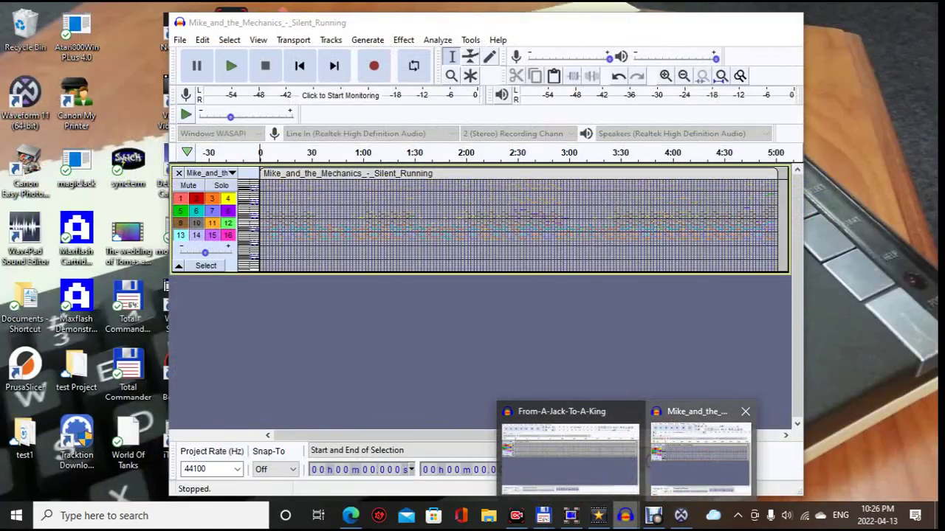
{"action": "left_click", "coordinate": [700, 457]}
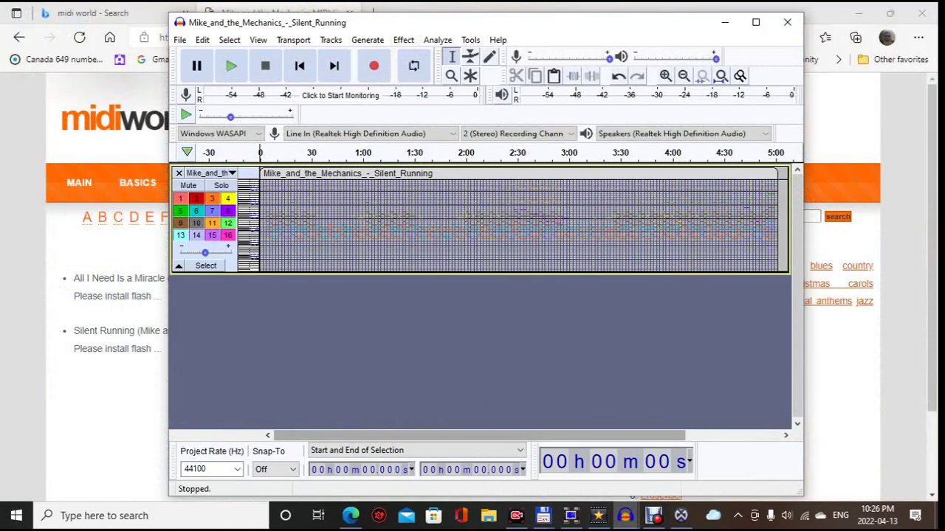
{"action": "key", "text": "space"}
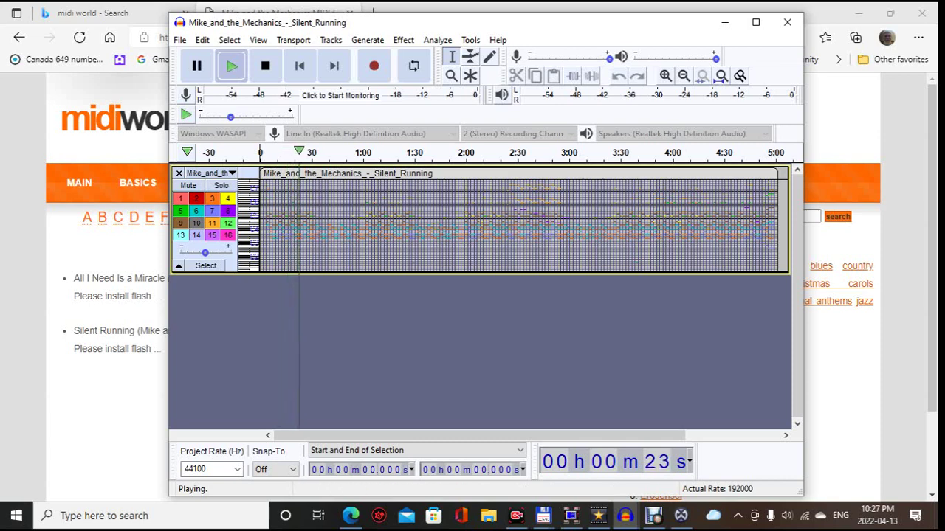
{"action": "left_click", "coordinate": [787, 23]}
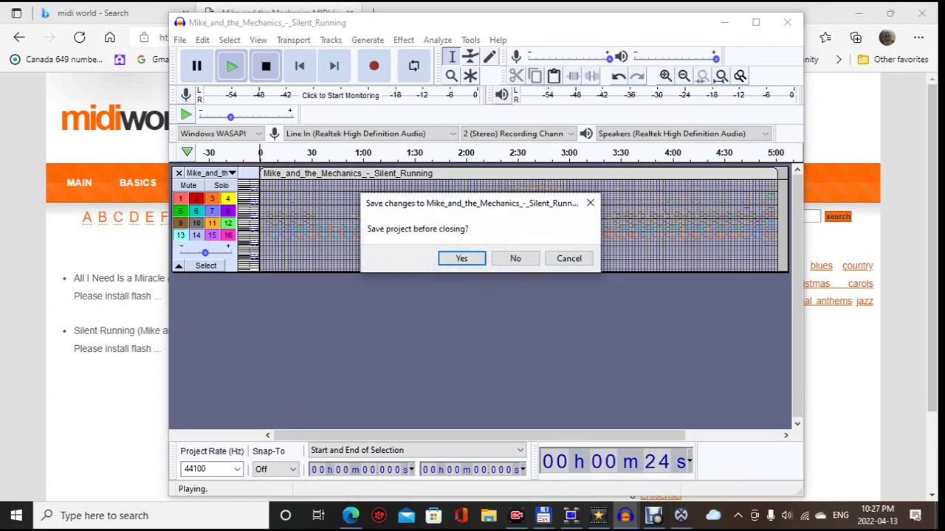
{"action": "left_click", "coordinate": [515, 258]}
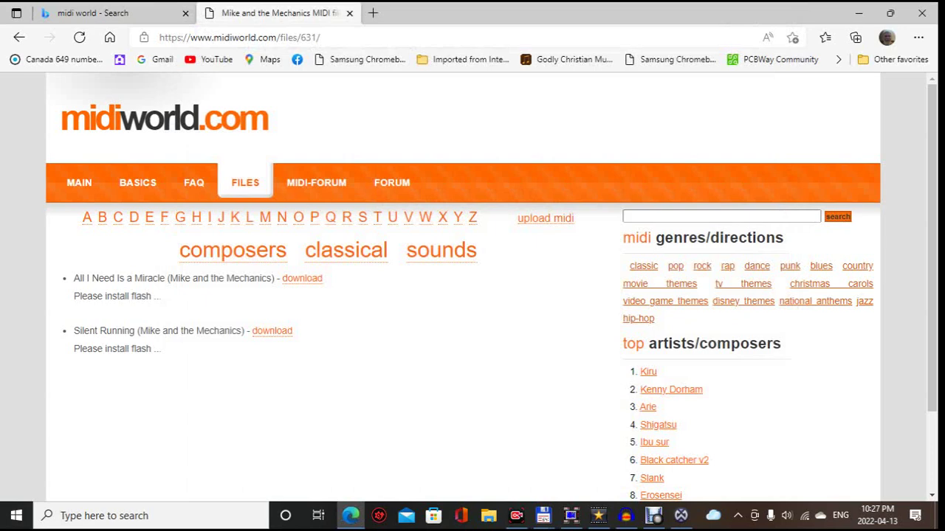
- Open The Bangles song list from the artists under T on midiworld.com
{"action": "left_click", "coordinate": [378, 217]}
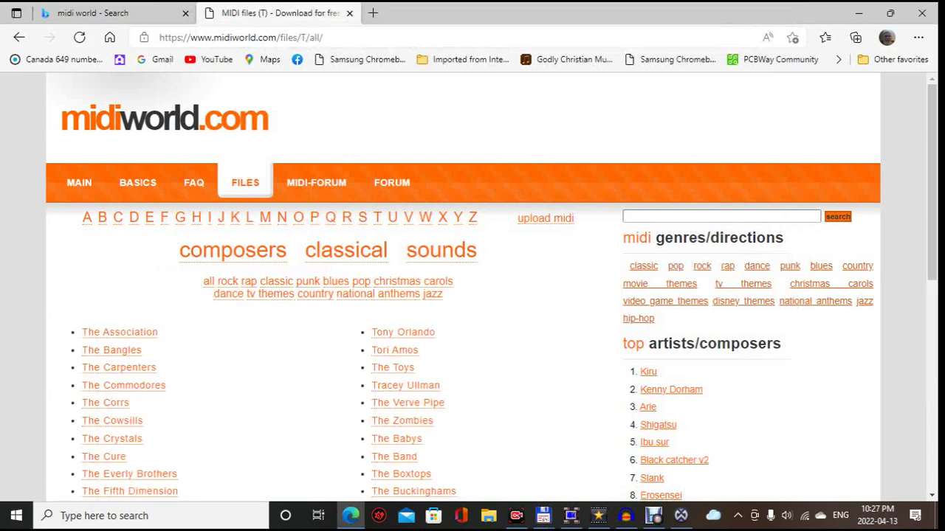
{"action": "scroll", "coordinate": [228, 294], "scroll_direction": "down", "scroll_amount": 1}
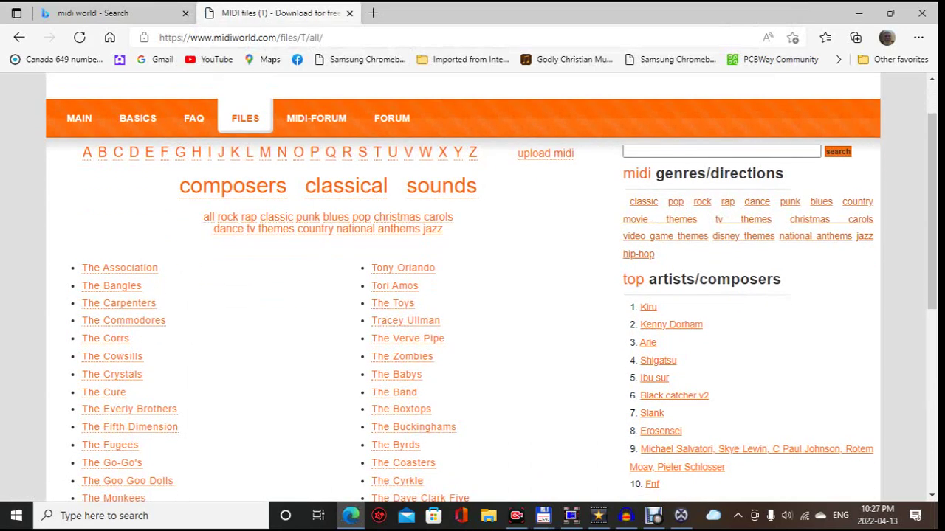
{"action": "left_click", "coordinate": [111, 285]}
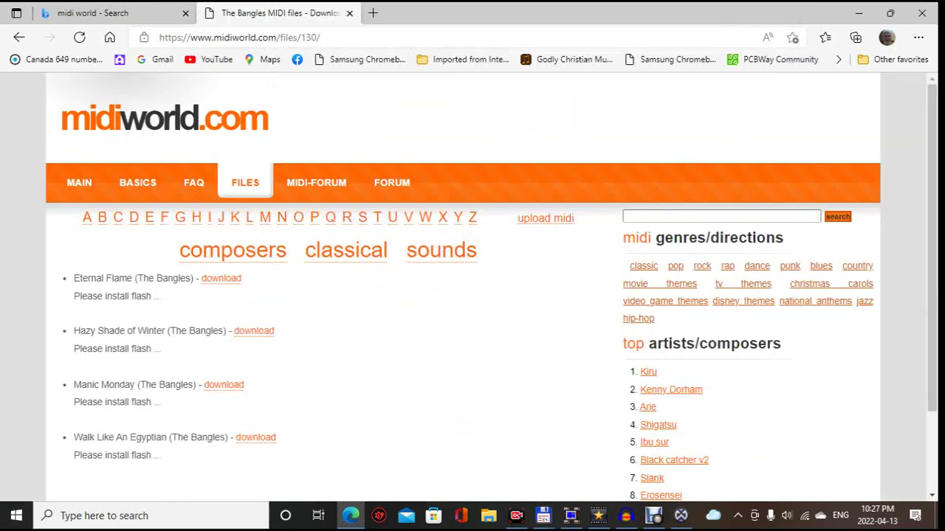
- Download The Bangles' Walk Like An Egyptian MIDI file, play it in Audacity and close the project without saving
{"action": "scroll", "coordinate": [492, 287], "scroll_direction": "down", "scroll_amount": 1}
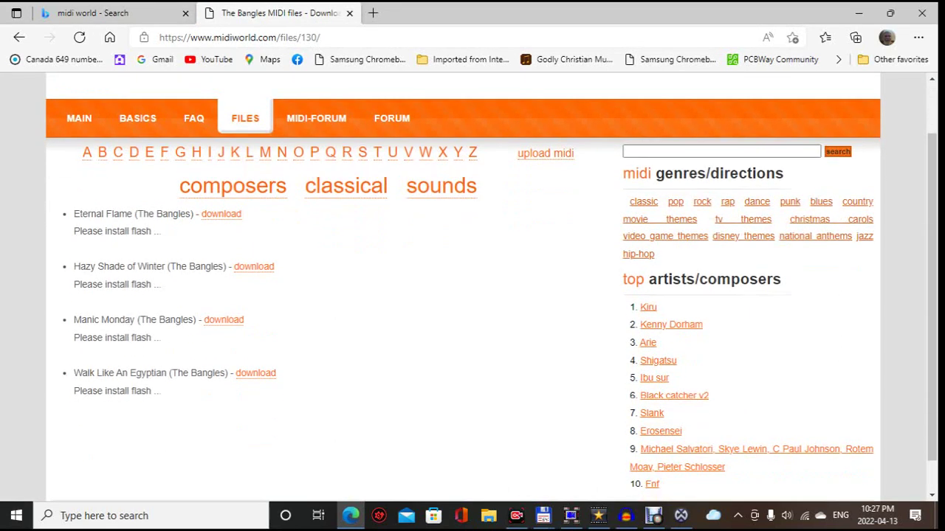
{"action": "left_click", "coordinate": [255, 372]}
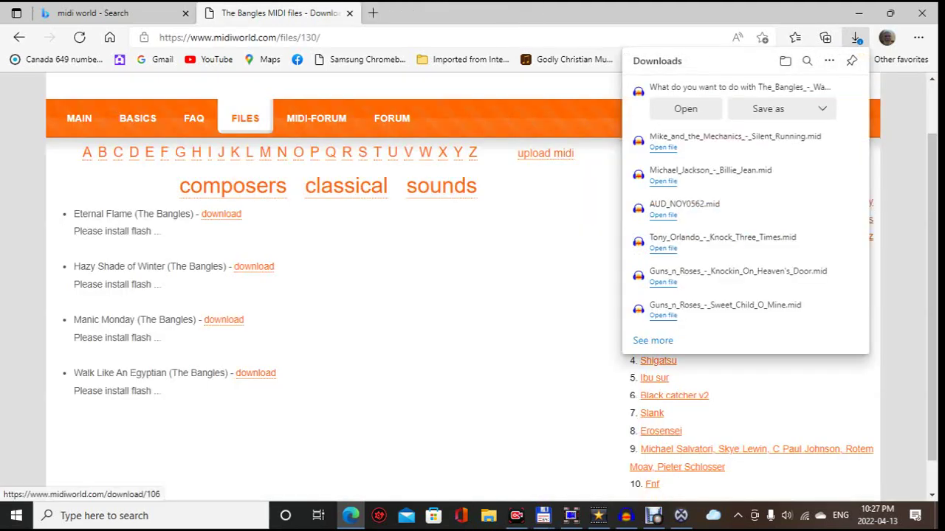
{"action": "left_click", "coordinate": [685, 108]}
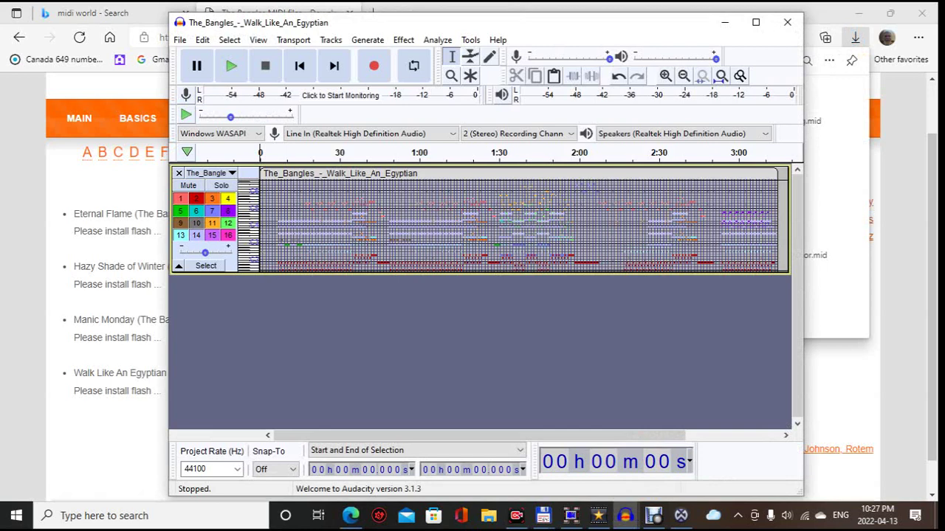
{"action": "key", "text": "space"}
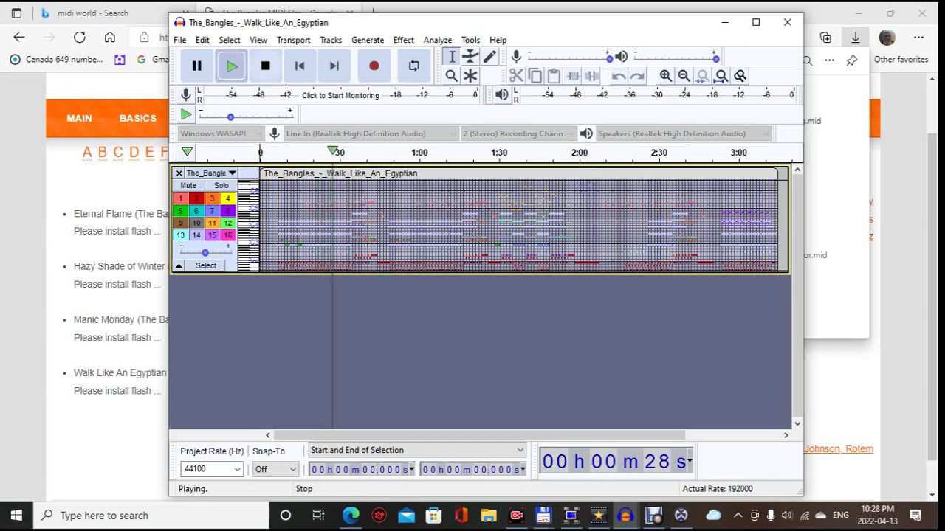
{"action": "left_click", "coordinate": [266, 66]}
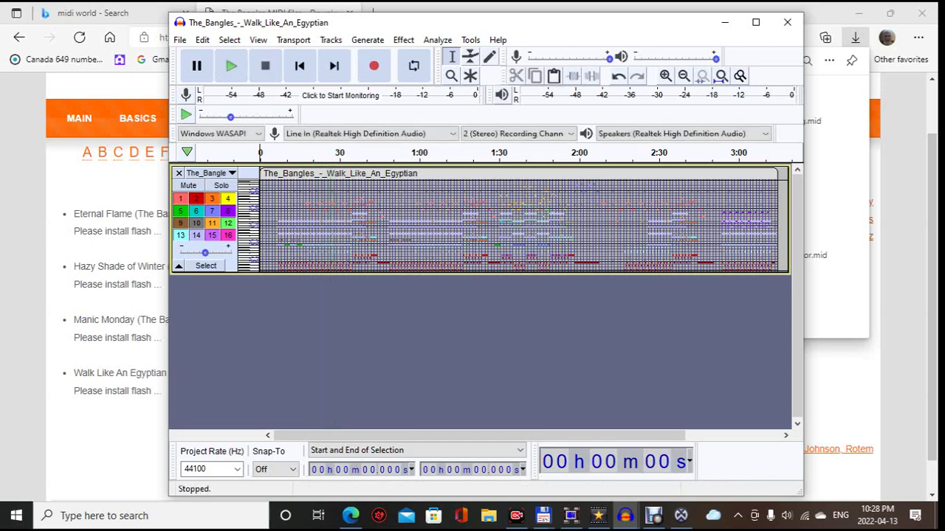
{"action": "left_click", "coordinate": [787, 22]}
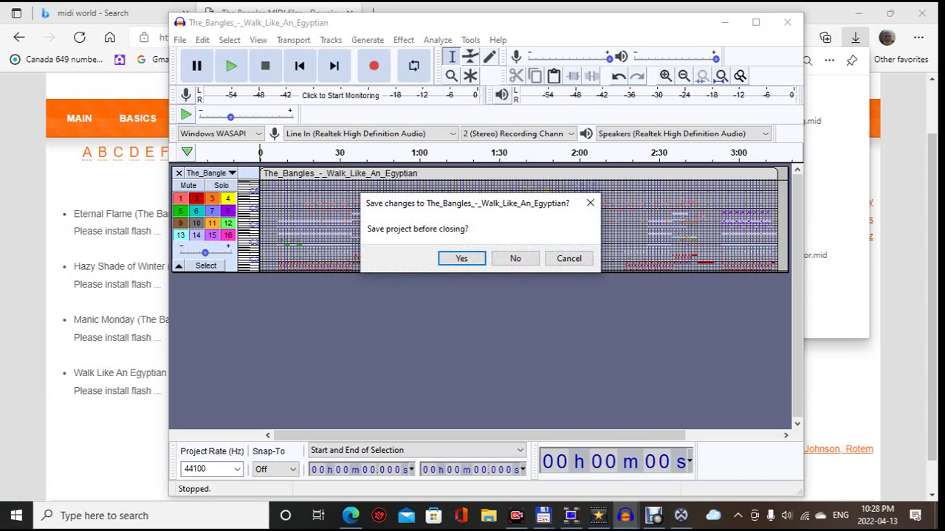
{"action": "left_click", "coordinate": [515, 258]}
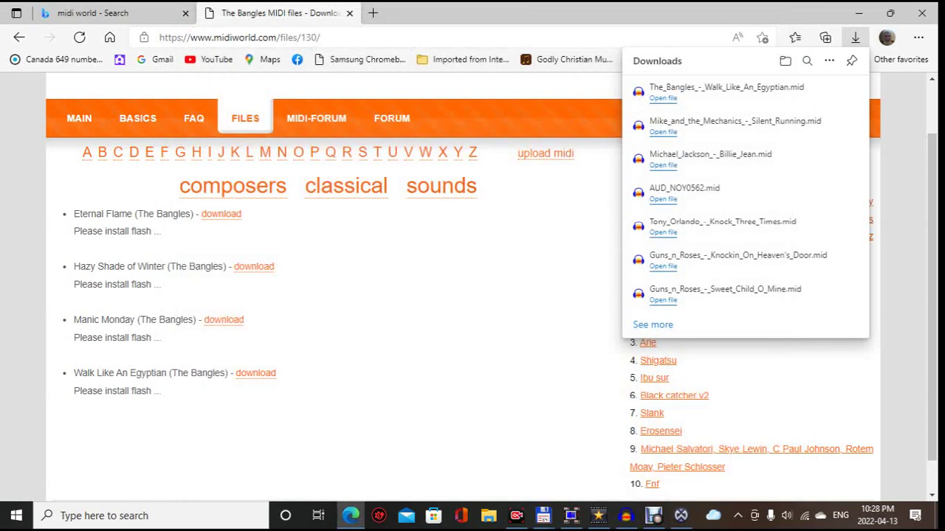
- Download Jerry Lee Lewis's Great Balls of Fire MIDI file from the artists under J on midiworld.com
{"action": "left_click", "coordinate": [220, 152]}
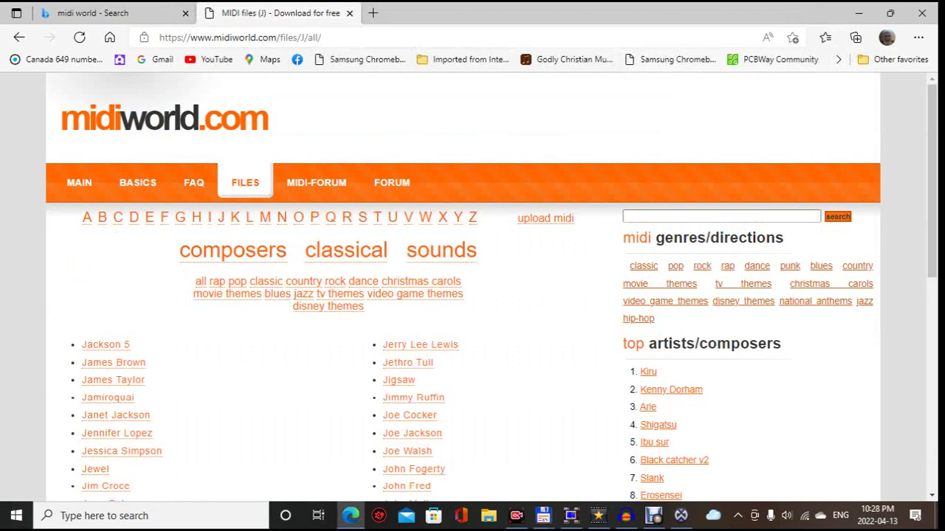
{"action": "left_click", "coordinate": [420, 345]}
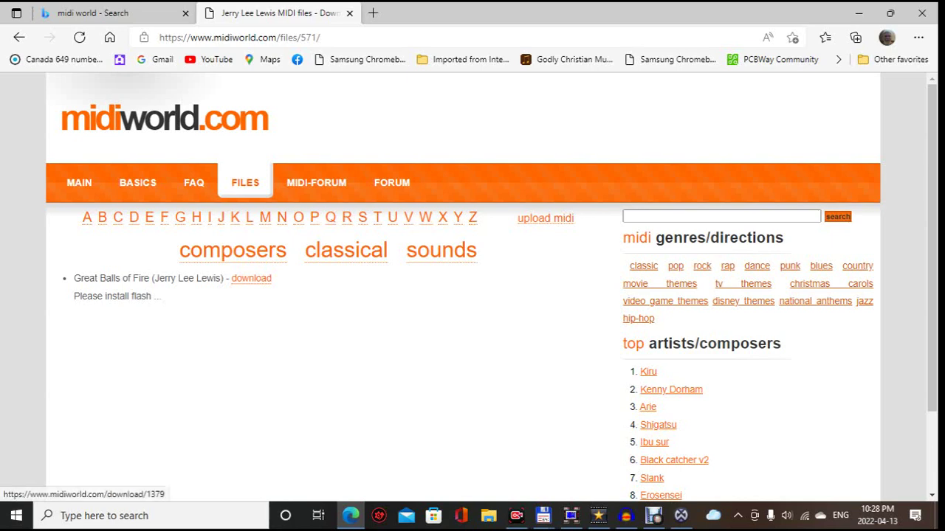
{"action": "left_click", "coordinate": [251, 278]}
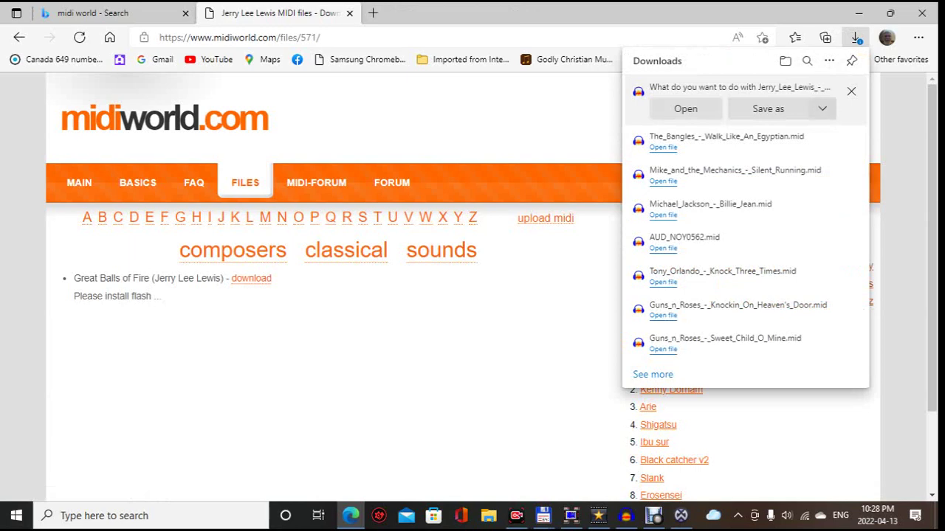
{"action": "left_click", "coordinate": [821, 108]}
{"action": "left_click", "coordinate": [798, 131]}
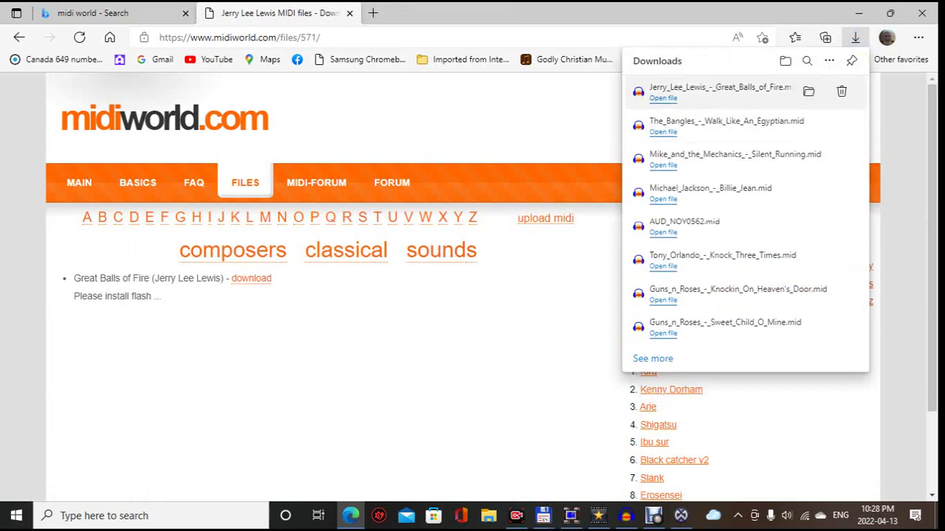
- Open the downloaded Great Balls of Fire MIDI in Audacity, play it and minimize the window
{"action": "left_click", "coordinate": [719, 90]}
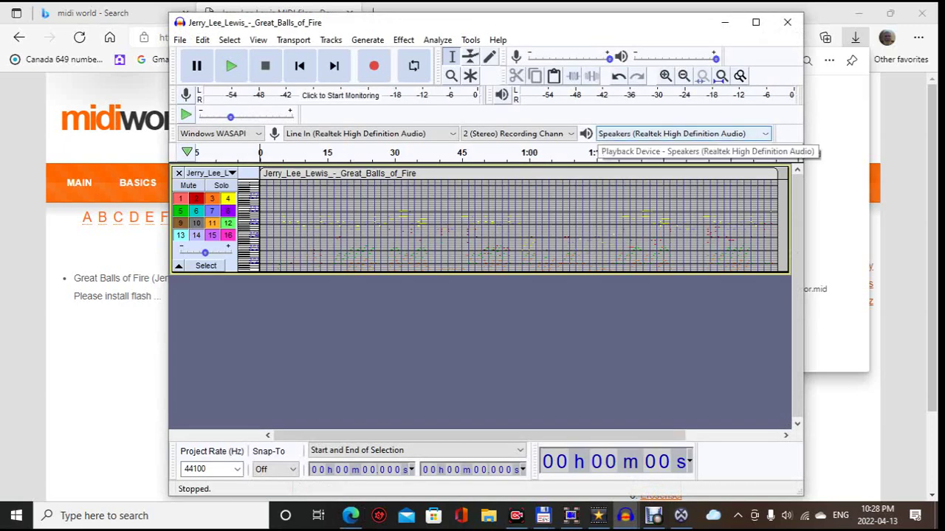
{"action": "key", "text": "space"}
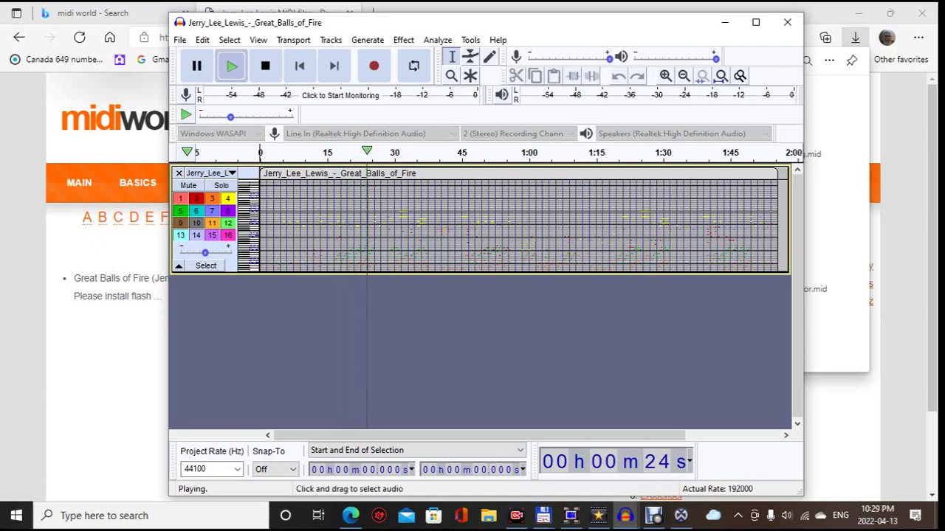
{"action": "left_click_drag", "start_coordinate": [629, 222], "coordinate": [666, 221]}
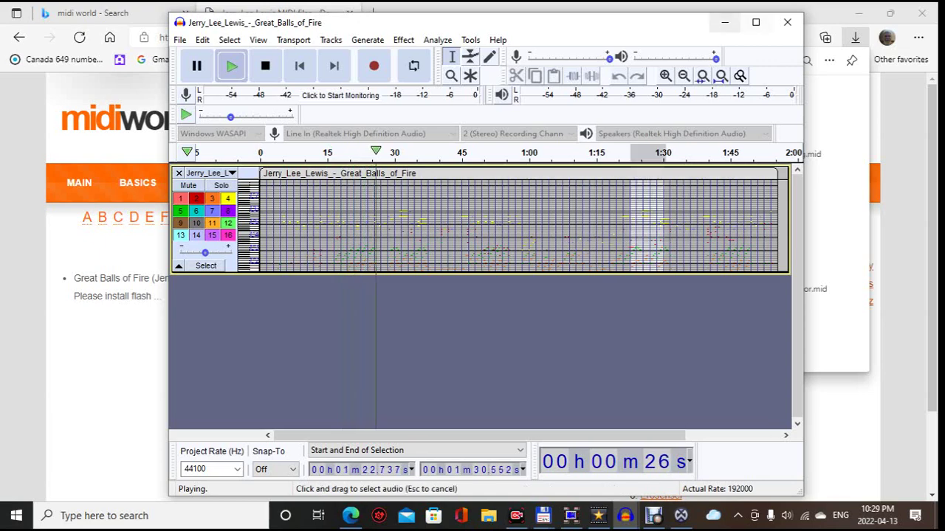
{"action": "left_click", "coordinate": [725, 23]}
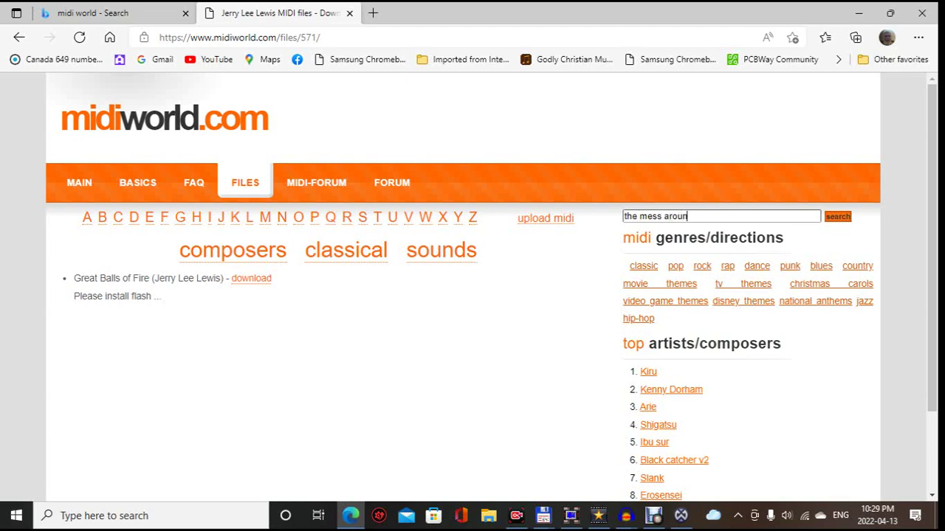
- Search midiworld.com for "the mess around" and for "ray charles"
{"action": "key", "text": "Return"}
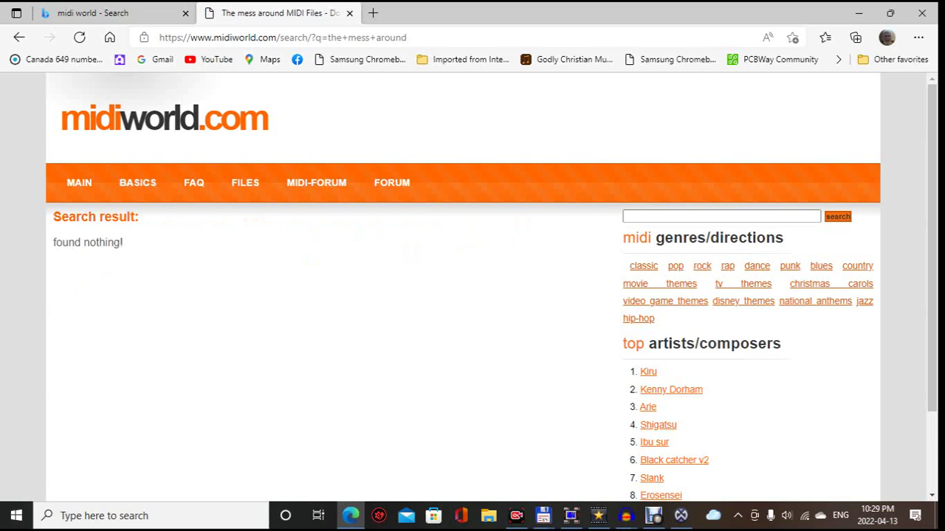
{"action": "left_click", "coordinate": [625, 216]}
{"action": "key", "text": "Return"}
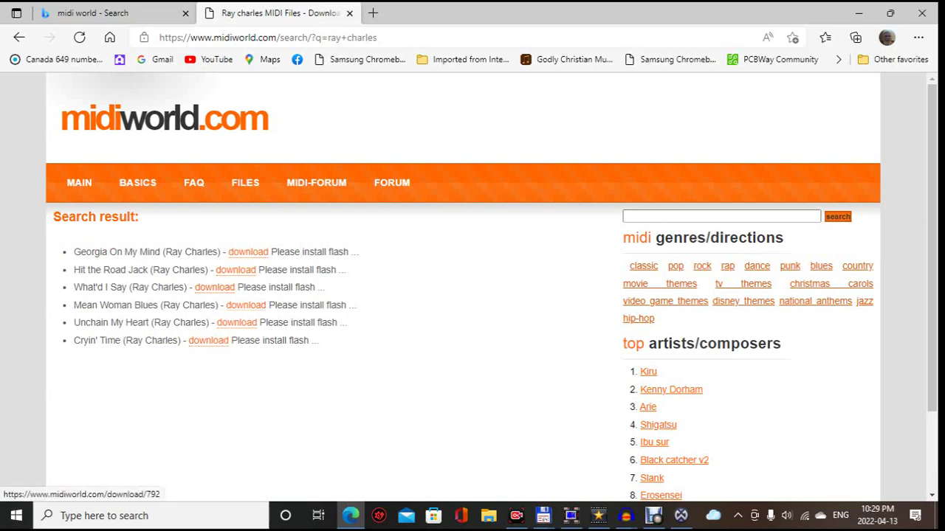
- Download Ray Charles's What'd I Say MIDI file from the search results
{"action": "left_click", "coordinate": [214, 287]}
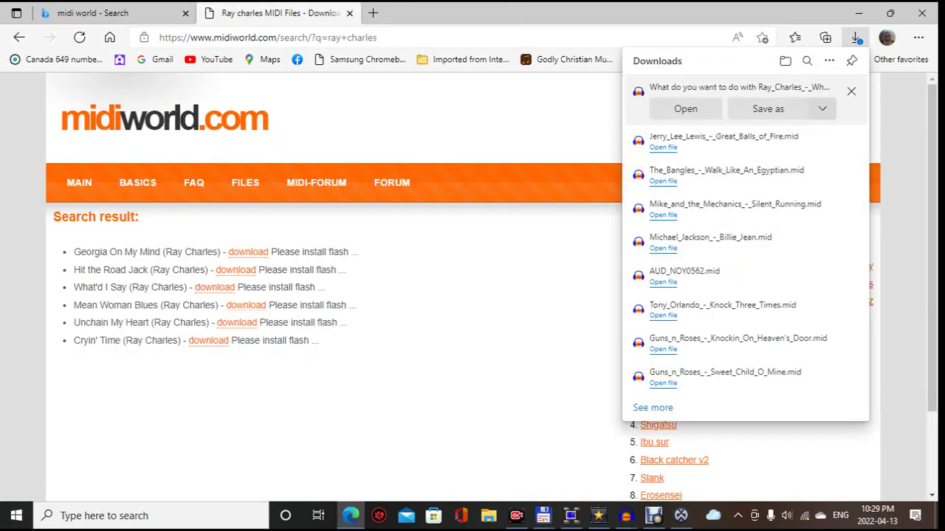
{"action": "left_click", "coordinate": [821, 109]}
{"action": "left_click", "coordinate": [798, 135]}
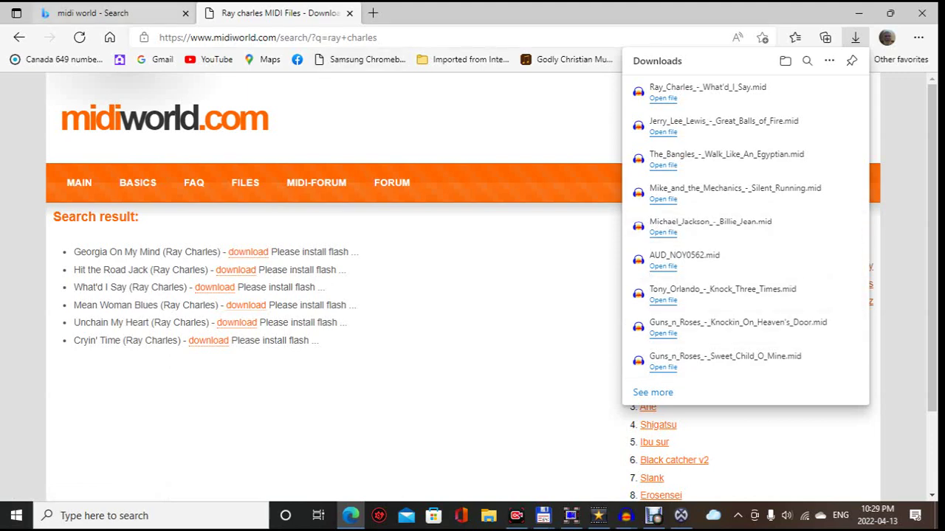
{"action": "left_click", "coordinate": [111, 13]}
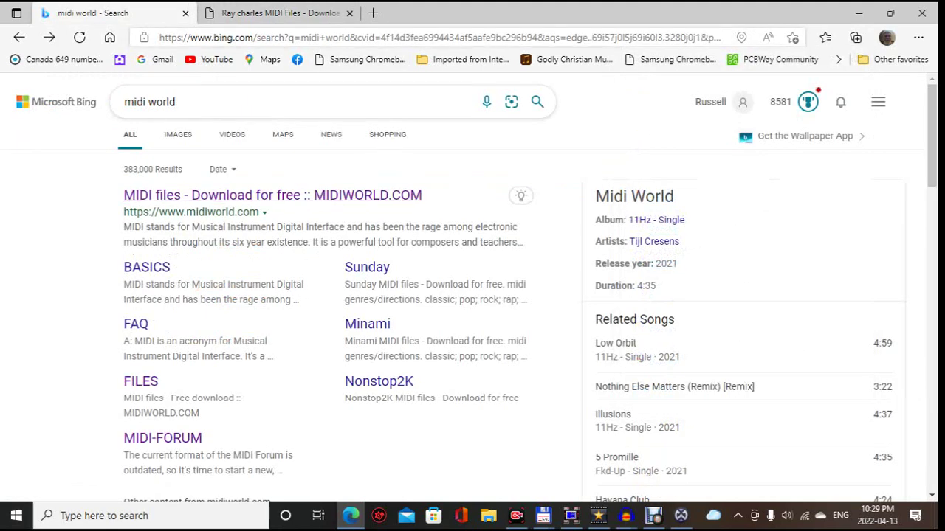
{"action": "key", "text": "ctrl+Tab"}
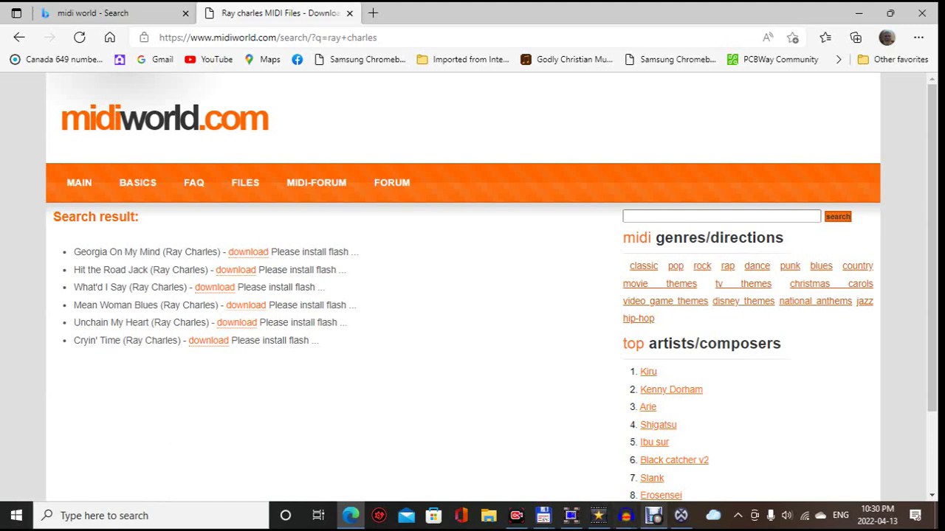
- Switch to the Great Balls of Fire project in Audacity, stop its playback and return to the browser
{"action": "left_click", "coordinate": [625, 515]}
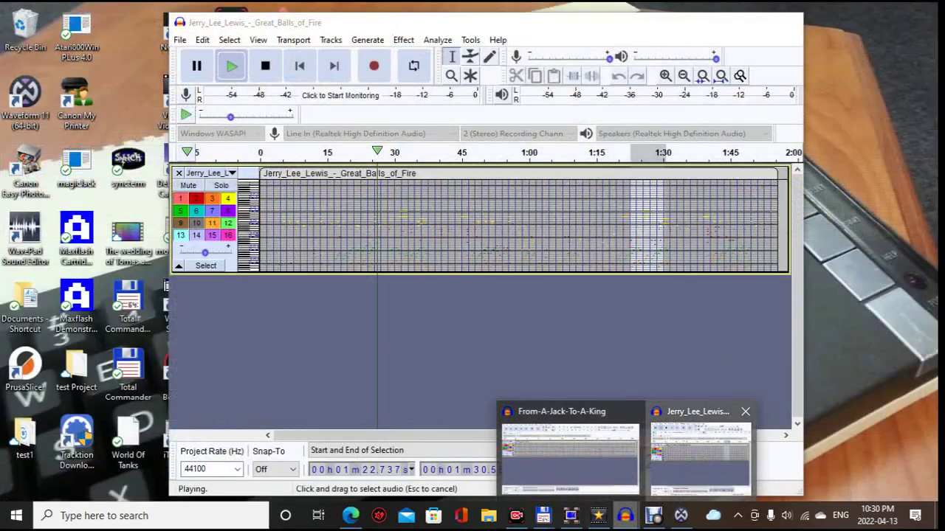
{"action": "left_click", "coordinate": [700, 457]}
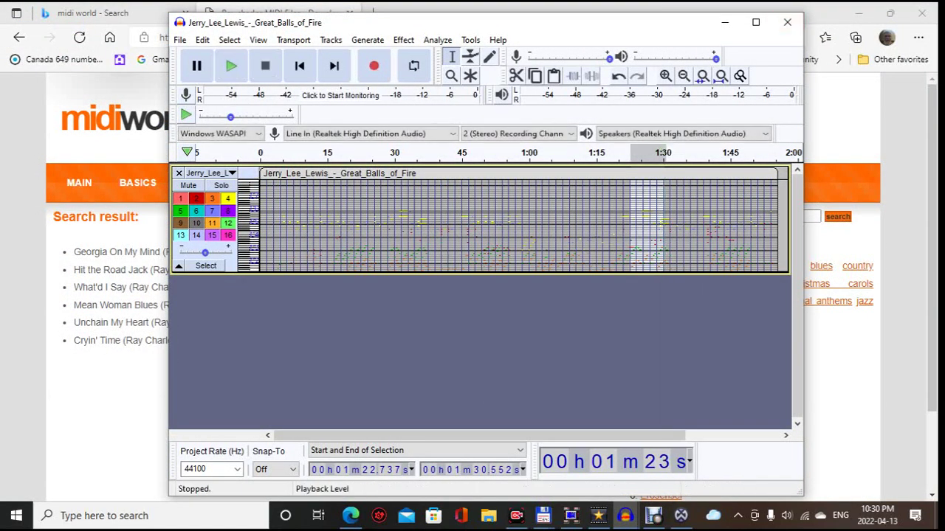
{"action": "left_click", "coordinate": [725, 22]}
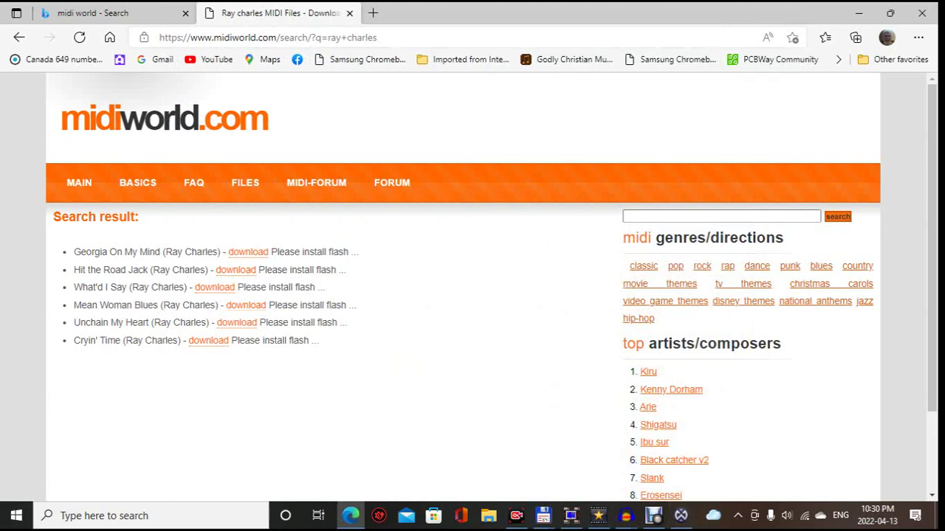
- Open Ray Charles's What'd I Say MIDI from its download link, play it in Audacity and minimize the window
{"action": "left_click", "coordinate": [214, 287]}
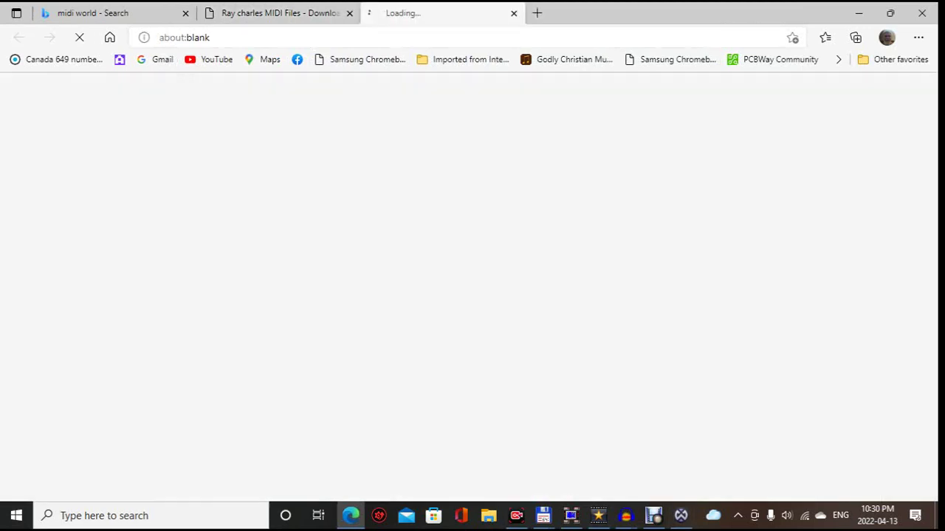
{"action": "left_click", "coordinate": [685, 109]}
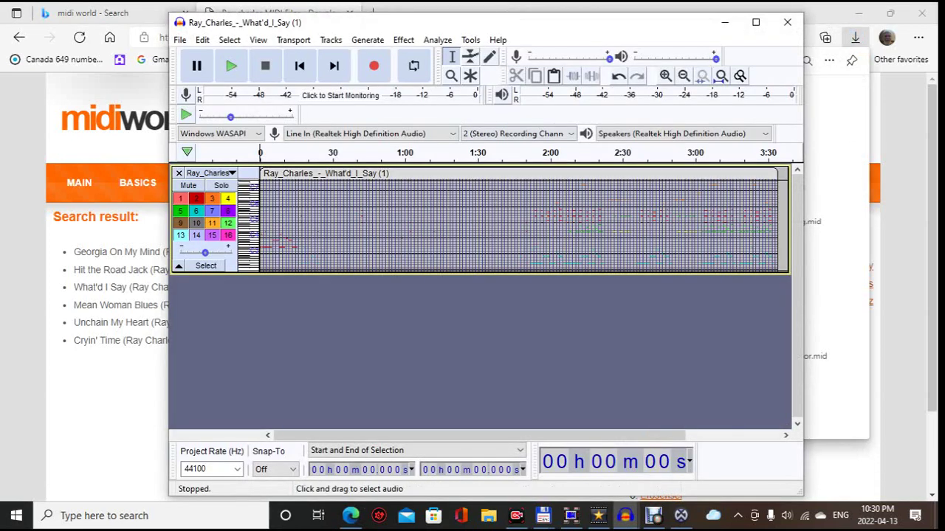
{"action": "key", "text": "space"}
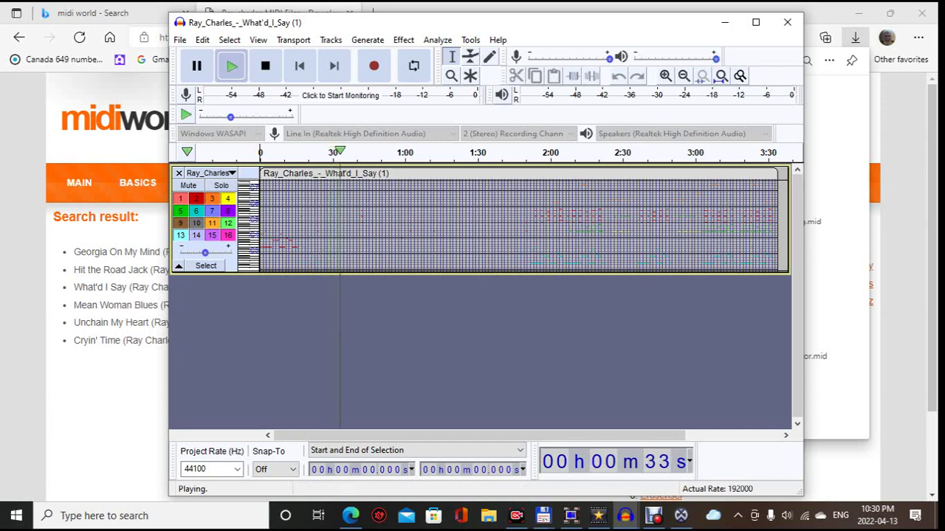
{"action": "left_click", "coordinate": [725, 22]}
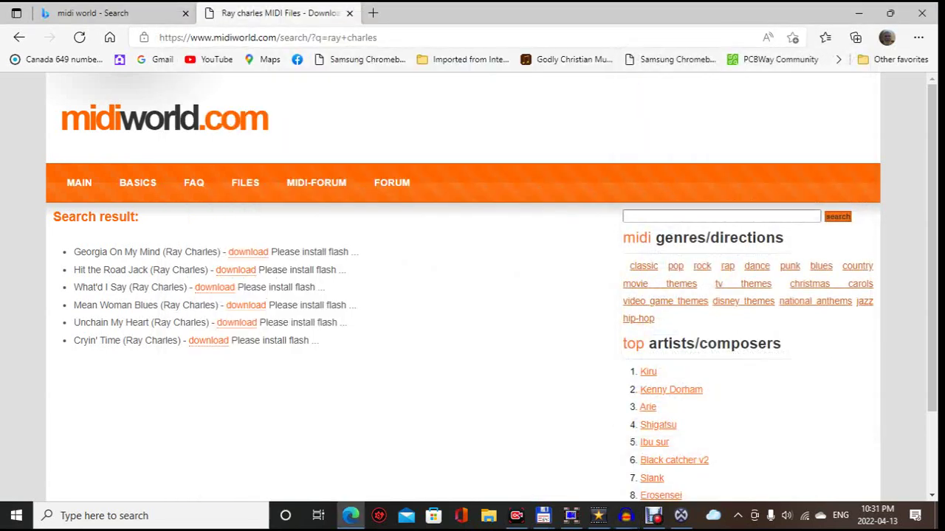
- List the rock genre MIDI files and download Billy Joel's It's Still Rock and Roll to Me
{"action": "left_click", "coordinate": [702, 265]}
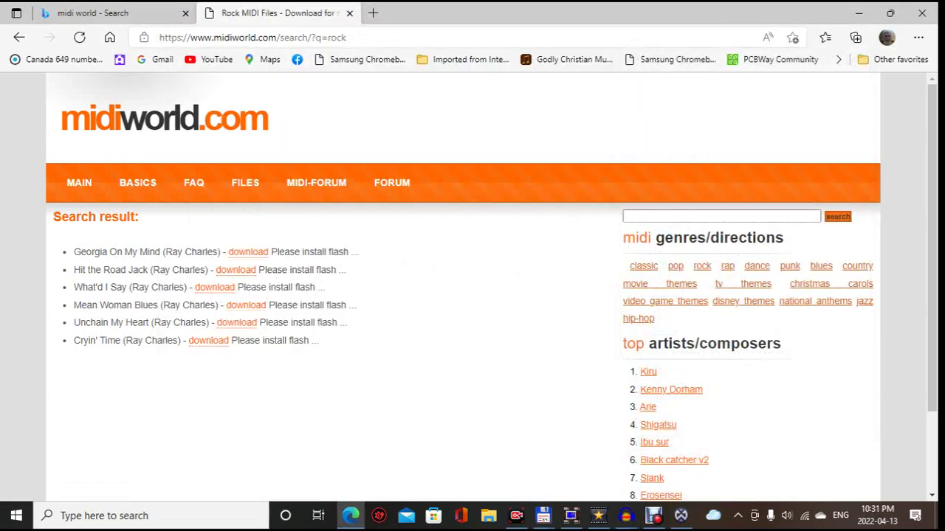
{"action": "scroll", "coordinate": [473, 288], "scroll_direction": "down", "scroll_amount": 3}
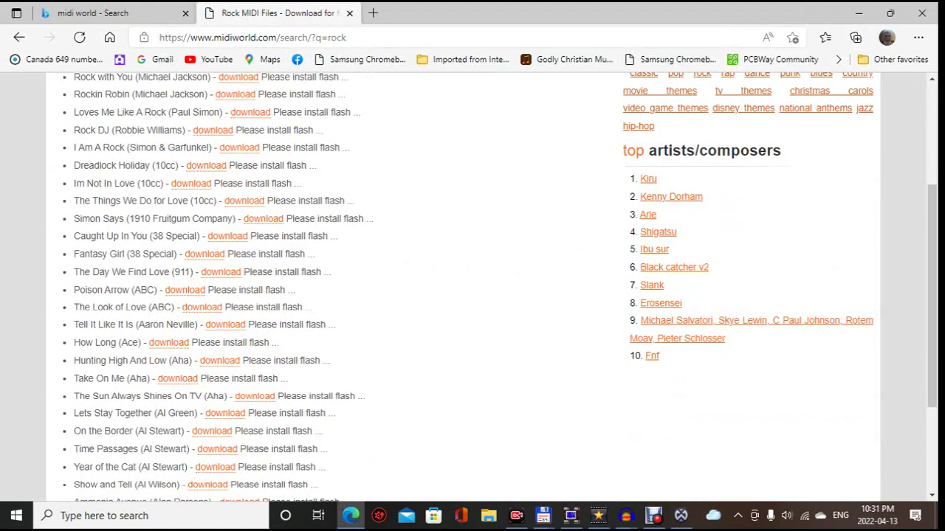
{"action": "scroll", "coordinate": [472, 288], "scroll_direction": "up", "scroll_amount": 1}
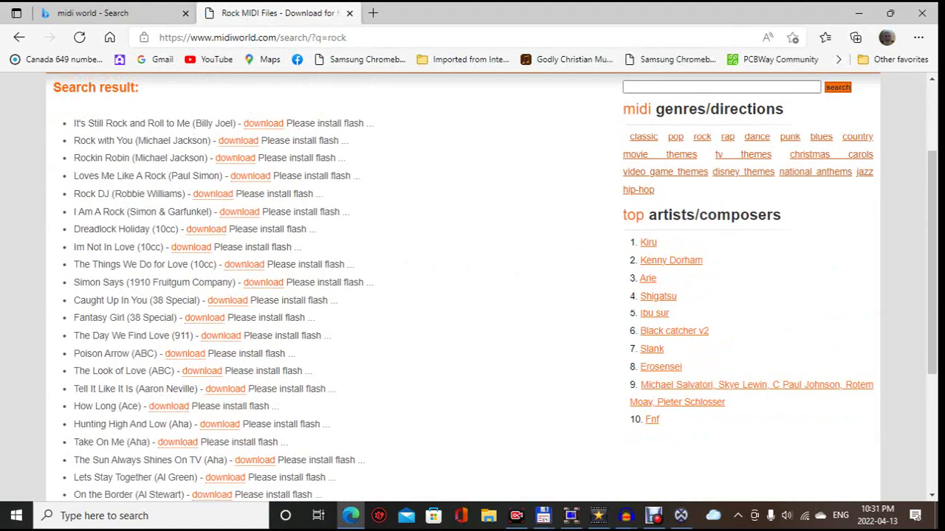
{"action": "left_click", "coordinate": [264, 123]}
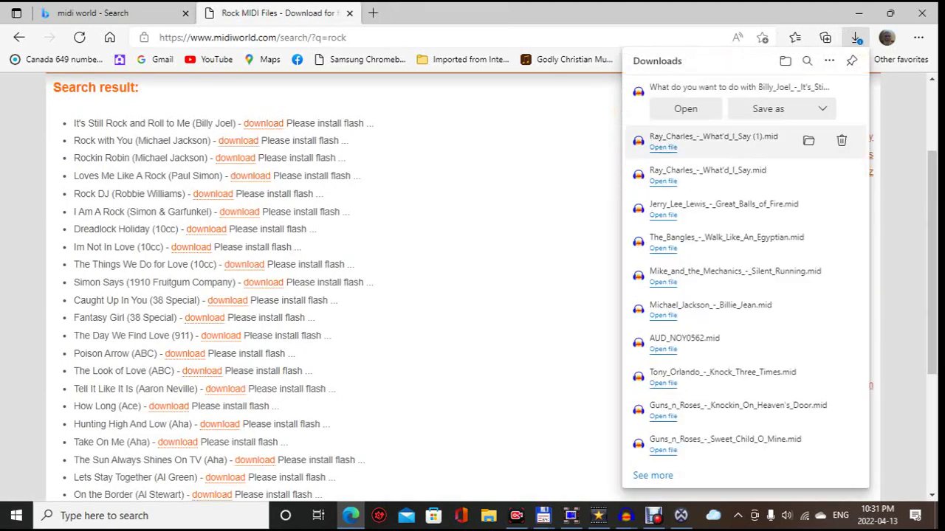
{"action": "left_click", "coordinate": [822, 109]}
{"action": "left_click", "coordinate": [799, 130]}
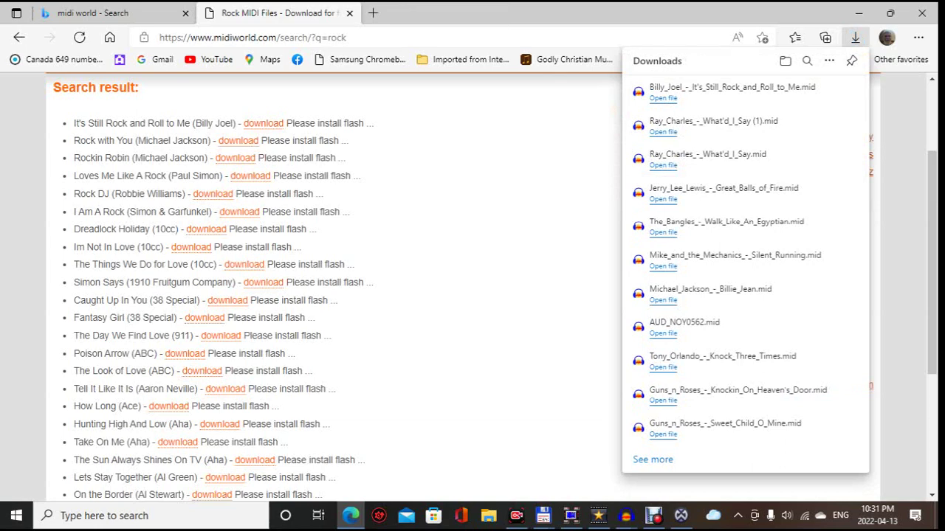
- Download Michael Jackson's Rockin Robin and Paul Simon's Loves Me Like A Rock MIDI files from the rock list
{"action": "left_click", "coordinate": [237, 140]}
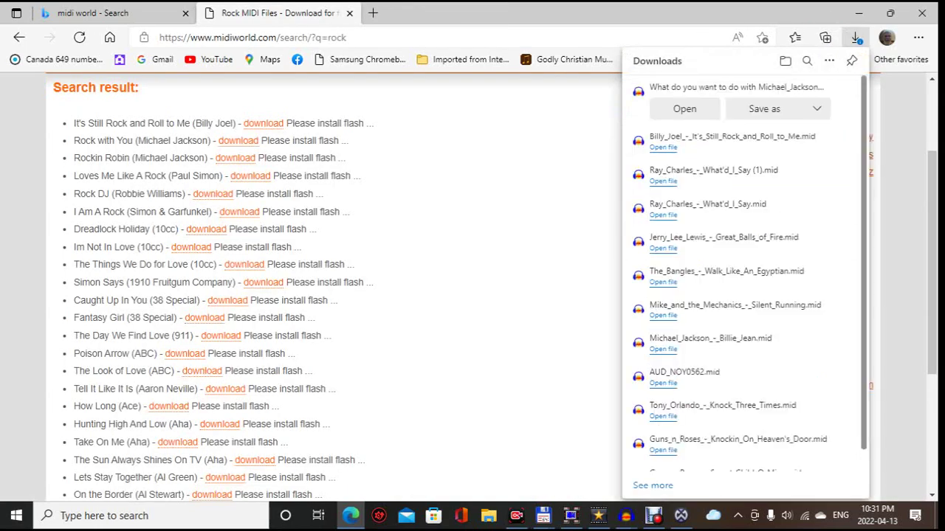
{"action": "left_click", "coordinate": [817, 108]}
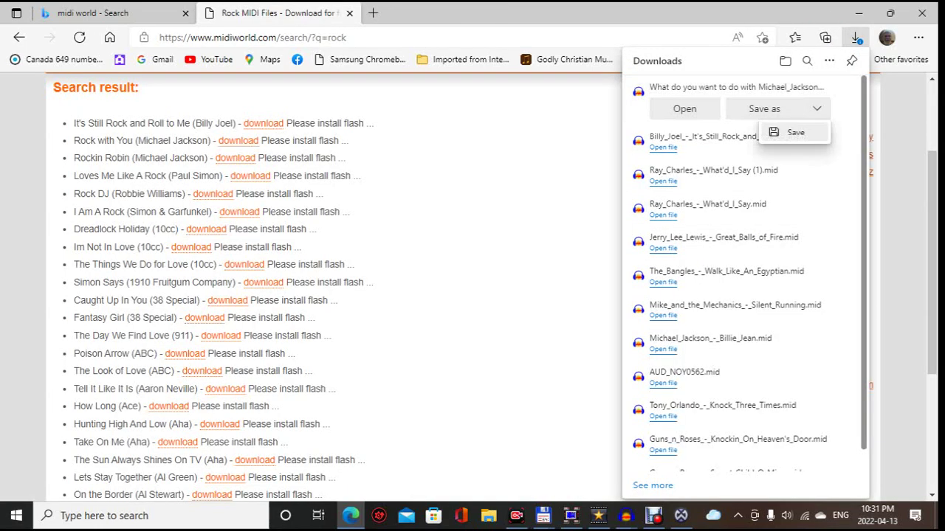
{"action": "left_click", "coordinate": [799, 131]}
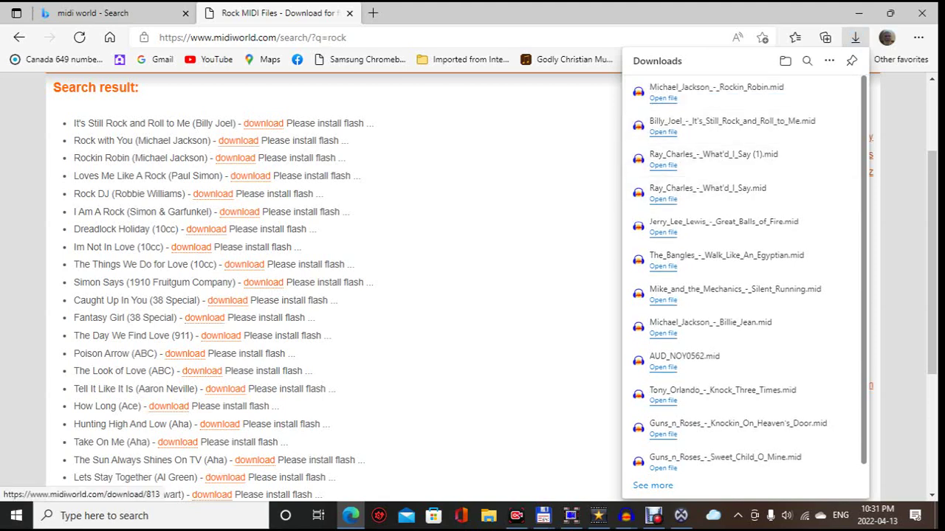
{"action": "left_click", "coordinate": [211, 494]}
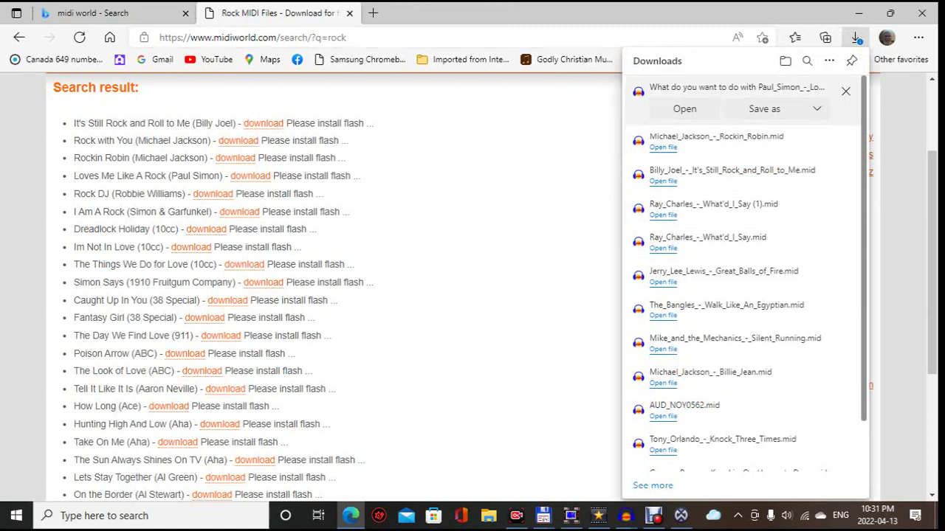
{"action": "left_click", "coordinate": [816, 108]}
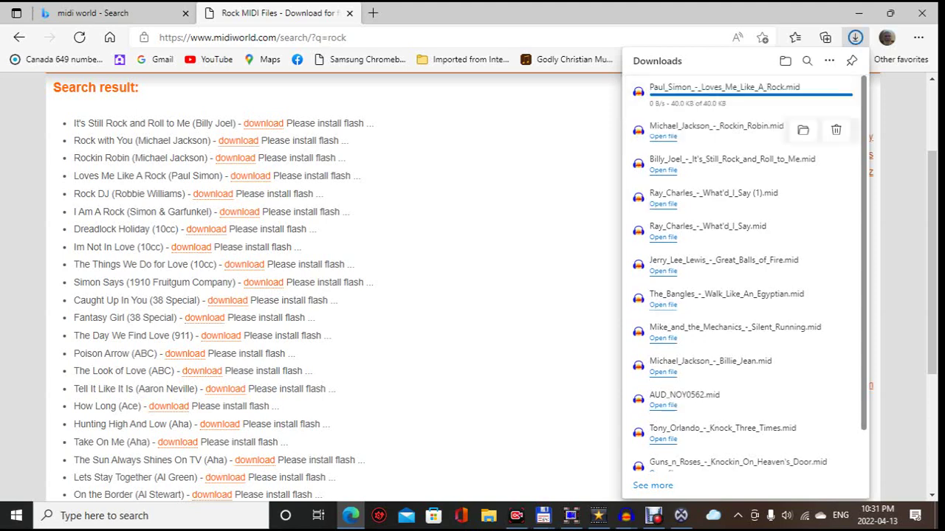
{"action": "left_click", "coordinate": [794, 132]}
- Look through the remaining rock songs on the first results page down to its page links
{"action": "scroll", "coordinate": [295, 281], "scroll_direction": "down", "scroll_amount": 3}
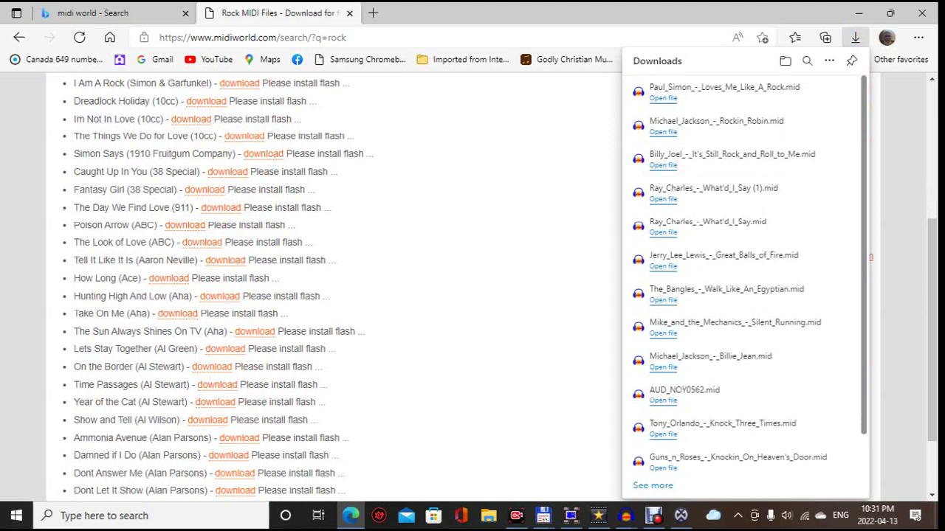
{"action": "scroll", "coordinate": [332, 280], "scroll_direction": "down", "scroll_amount": 2}
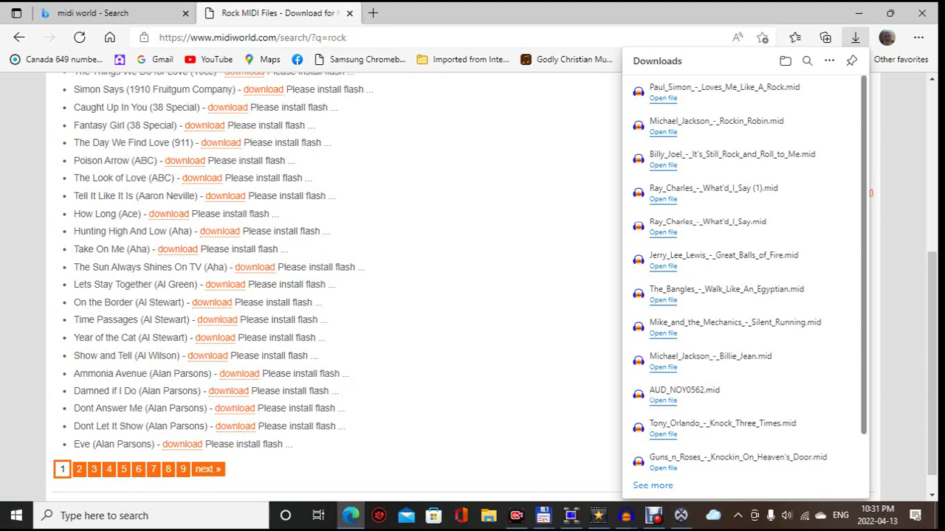
{"action": "scroll", "coordinate": [332, 281], "scroll_direction": "down", "scroll_amount": 1}
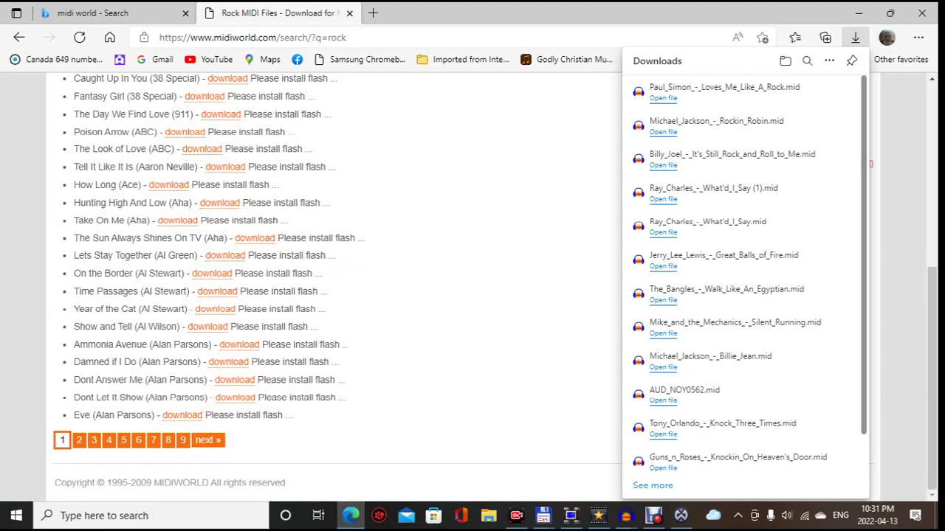
{"action": "scroll", "coordinate": [332, 280], "scroll_direction": "up", "scroll_amount": 1}
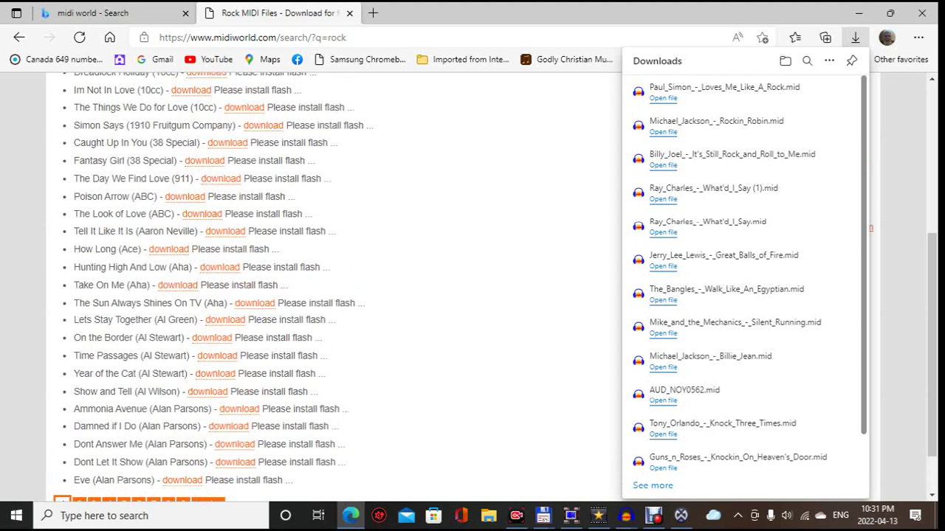
- Go to the second page of rock results and request the download of America's Sandman MIDI file
{"action": "scroll", "coordinate": [332, 281], "scroll_direction": "down", "scroll_amount": 1}
{"action": "left_click", "coordinate": [79, 440]}
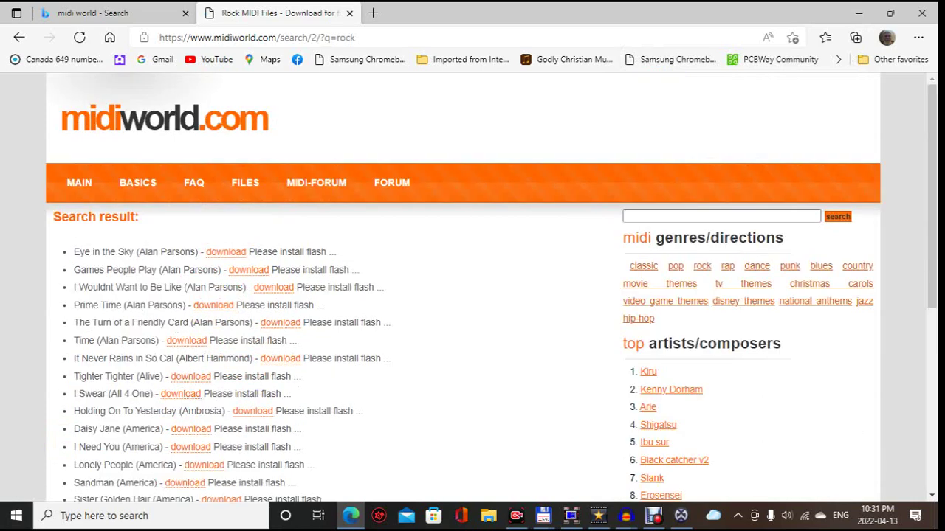
{"action": "scroll", "coordinate": [473, 295], "scroll_direction": "down", "scroll_amount": 1}
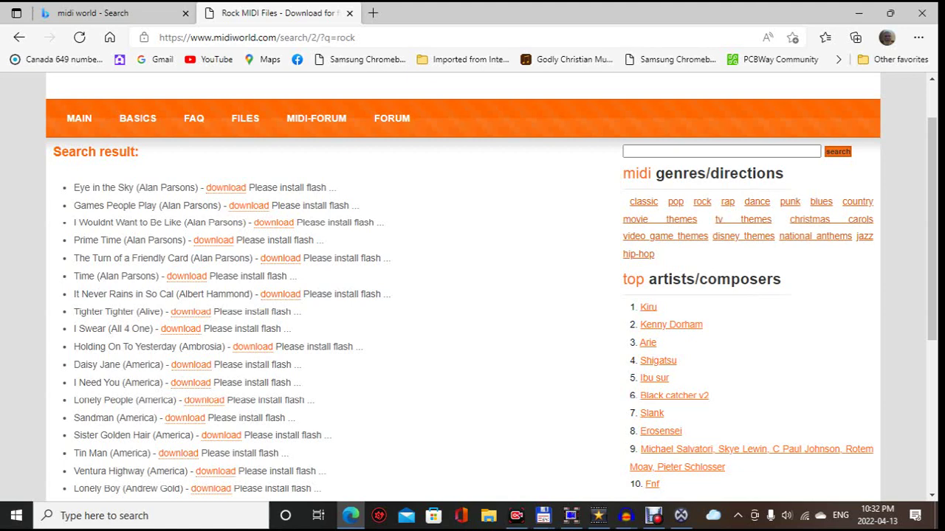
{"action": "scroll", "coordinate": [472, 288], "scroll_direction": "down", "scroll_amount": 1}
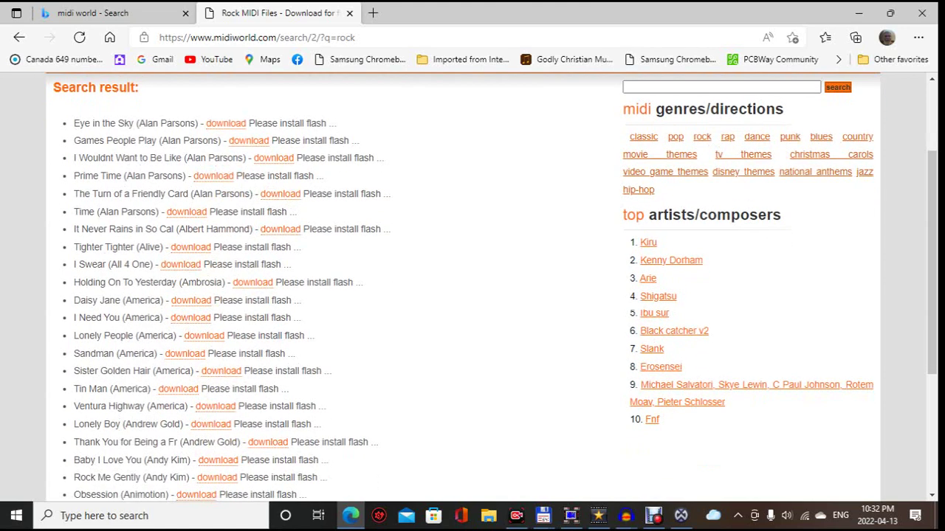
{"action": "left_click", "coordinate": [185, 354]}
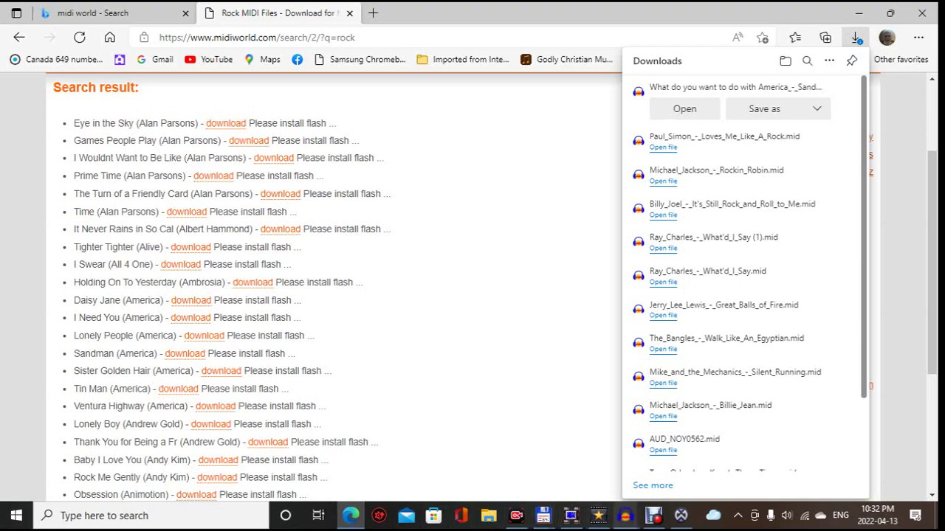
- Switch to Audacity and close the Ray Charles What'd I Say (1) project without saving it
{"action": "left_click", "coordinate": [626, 516]}
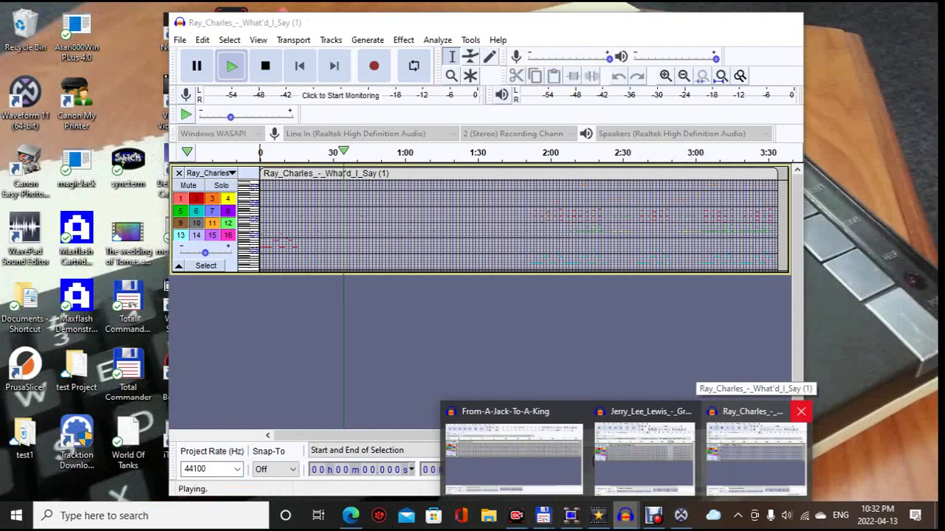
{"action": "left_click", "coordinate": [801, 411]}
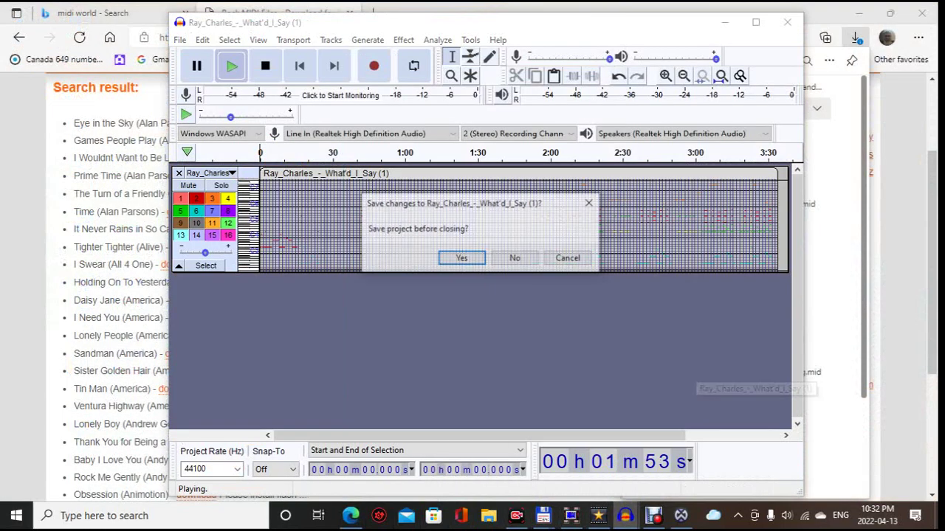
{"action": "left_click", "coordinate": [515, 259]}
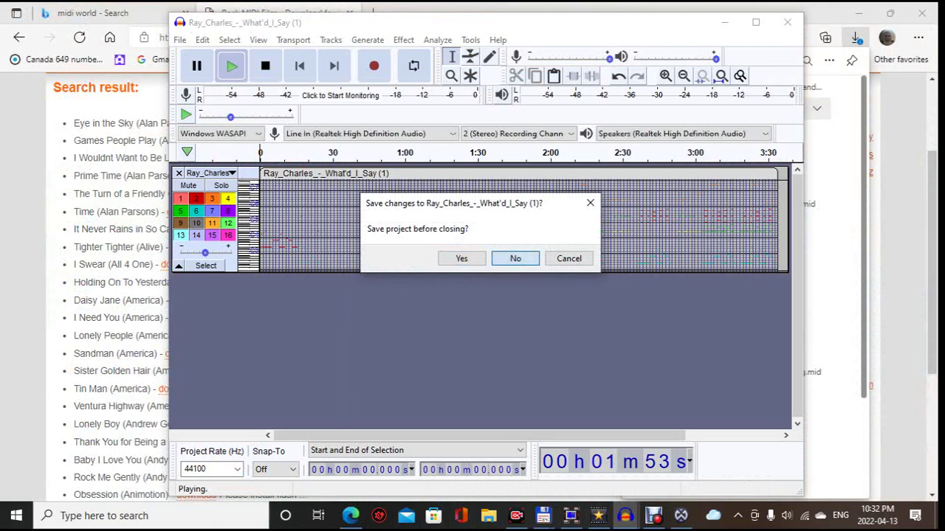